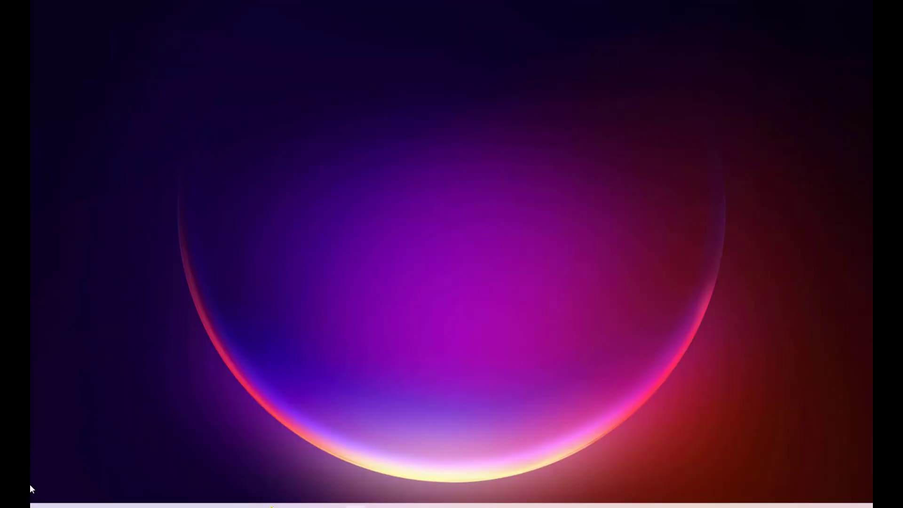
Launch Adobe After Effects 2021 from the Windows Start search for 'after'
key("super")
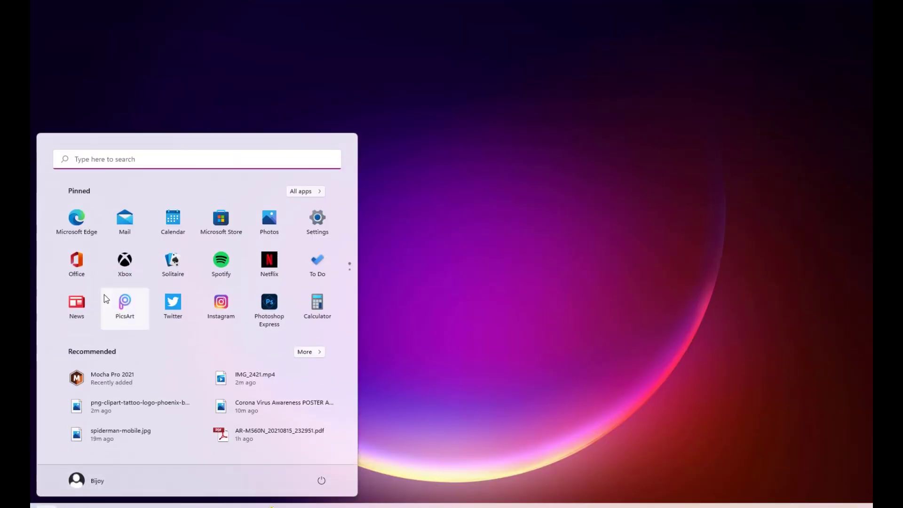
type("after")
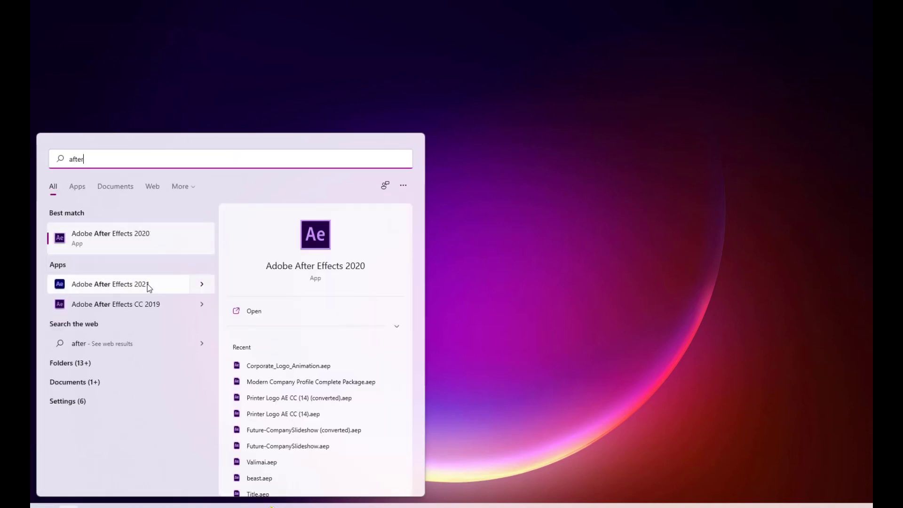
left_click(146, 286)
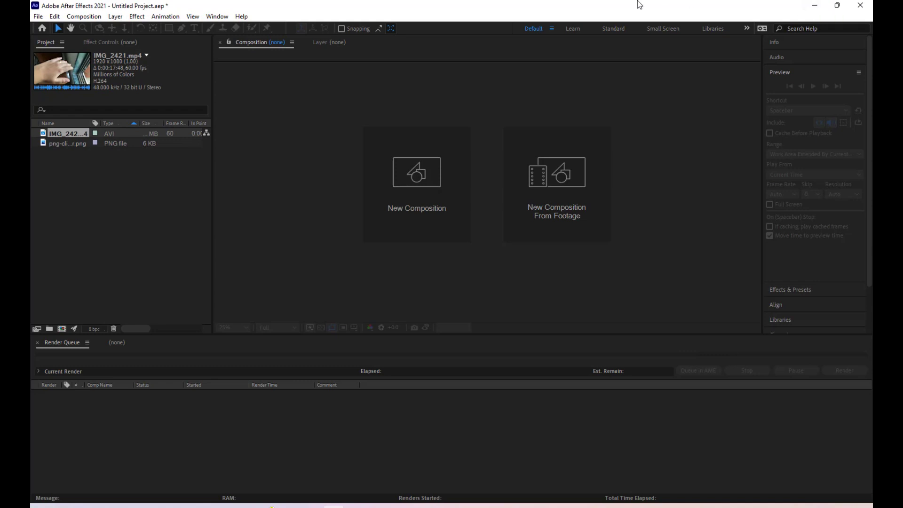
Create a new composition from the IMG_2421 footage
left_click(73, 154)
left_click(66, 143)
left_click(56, 134)
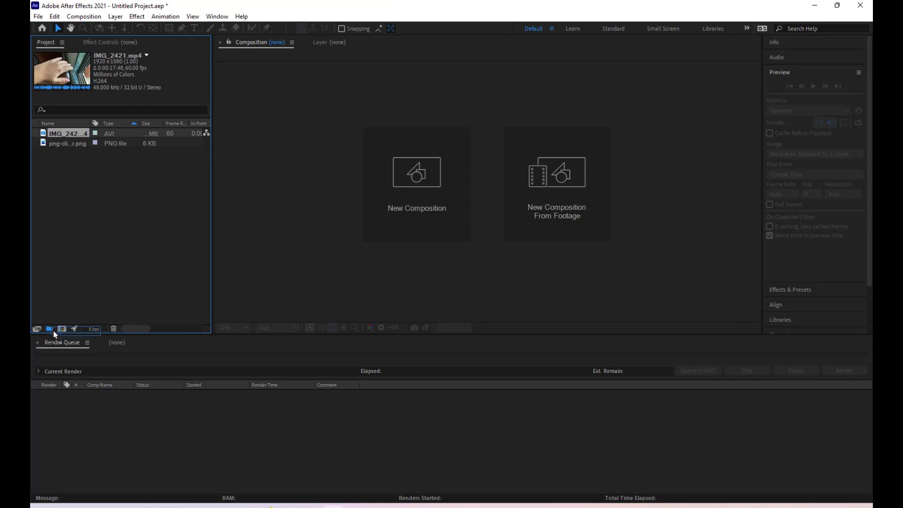
left_click_drag(42, 136, 62, 328)
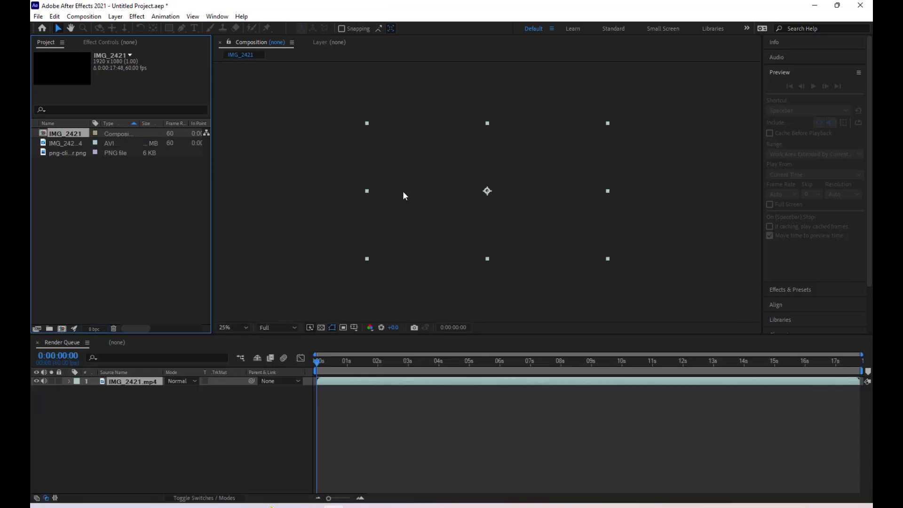
End the work area at 10 seconds and trim the comp to the work area
left_click_drag(337, 360, 611, 379)
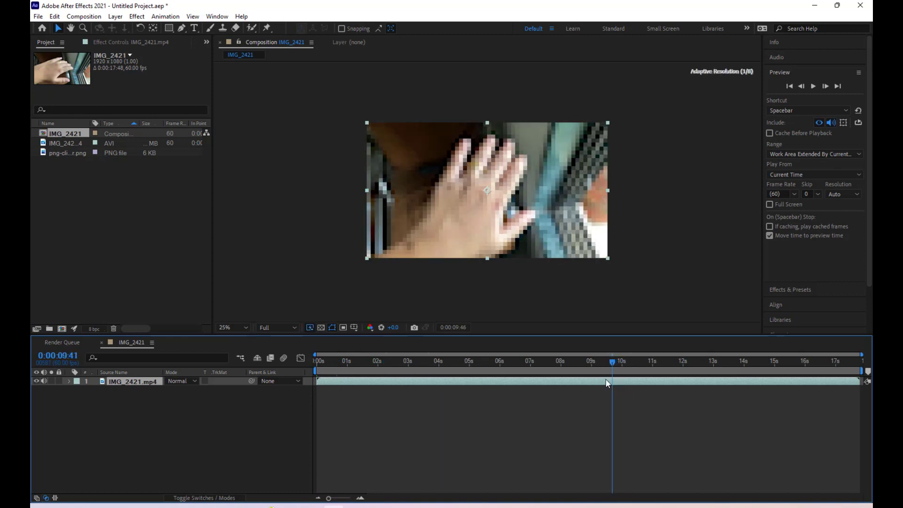
left_click_drag(611, 379, 622, 380)
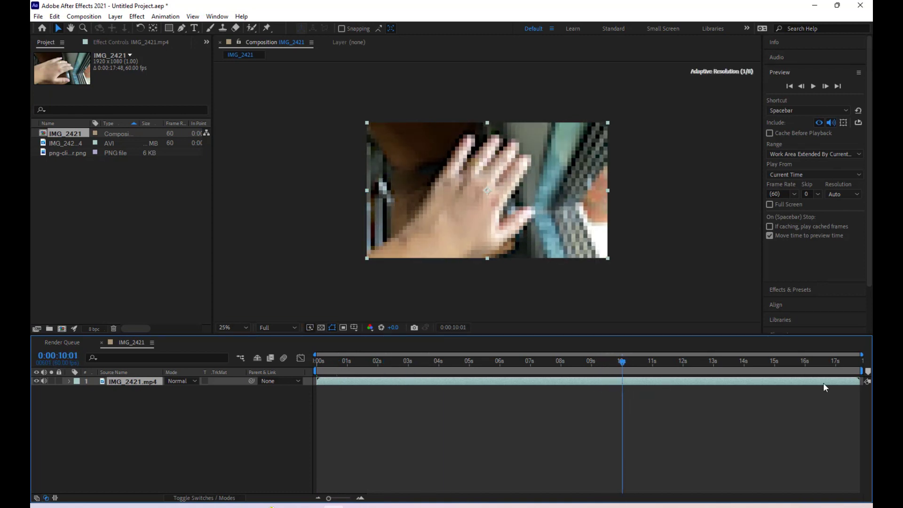
left_click_drag(863, 372, 622, 371)
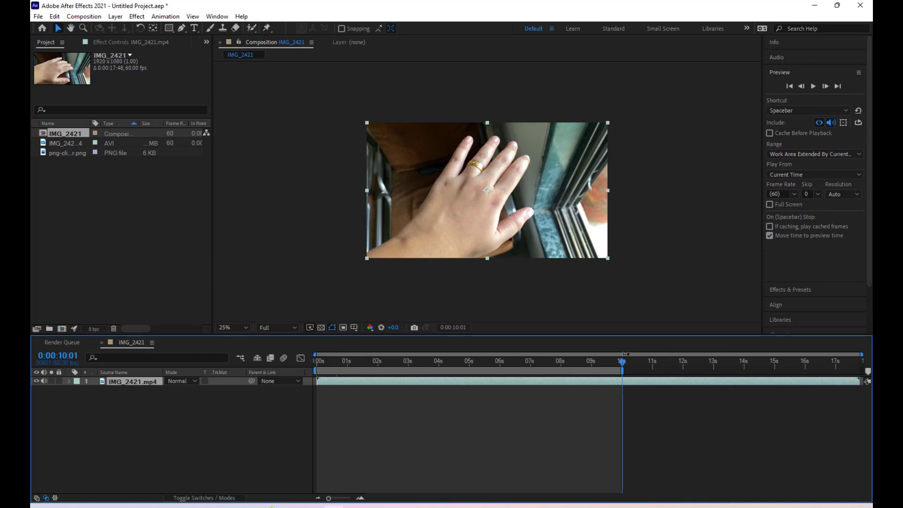
right_click(607, 369)
left_click(640, 397)
left_click_drag(831, 363, 232, 361)
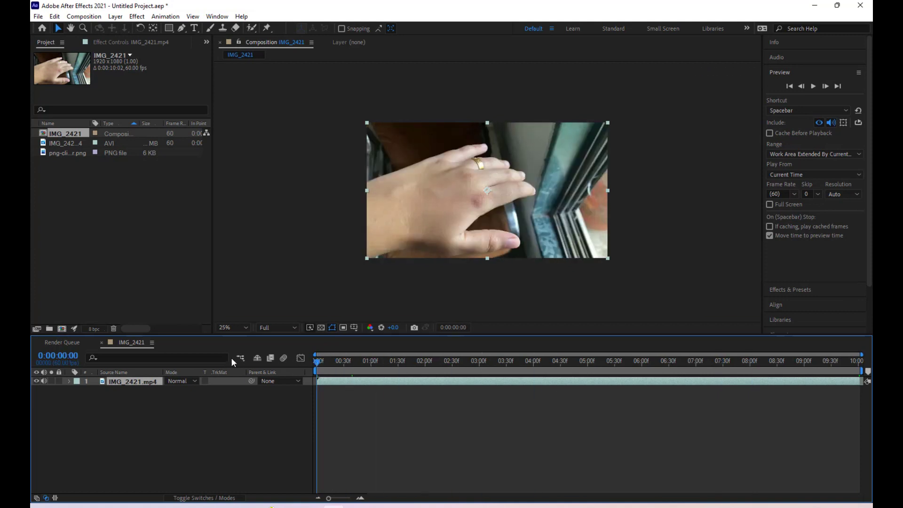
scroll(399, 172, "up", 1)
scroll(399, 172, "up", 1)
scroll(411, 177, "down", 2)
Apply the Color Correction > Curves effect to the IMG_2421 footage layer
right_click(126, 385)
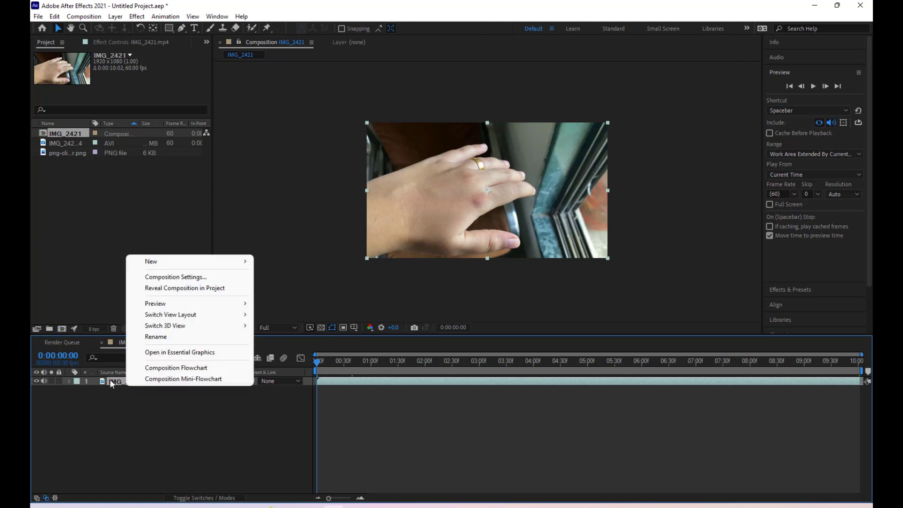
left_click(109, 381)
left_click(133, 17)
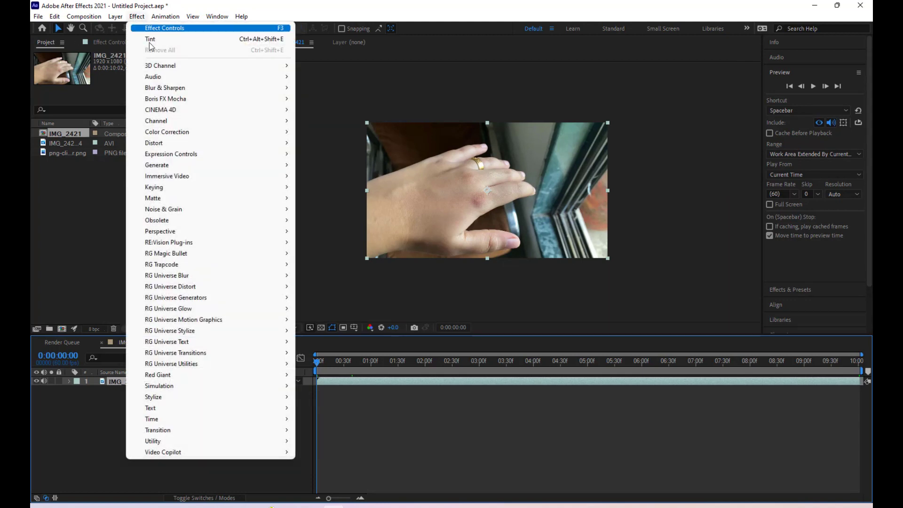
mouse_move(189, 132)
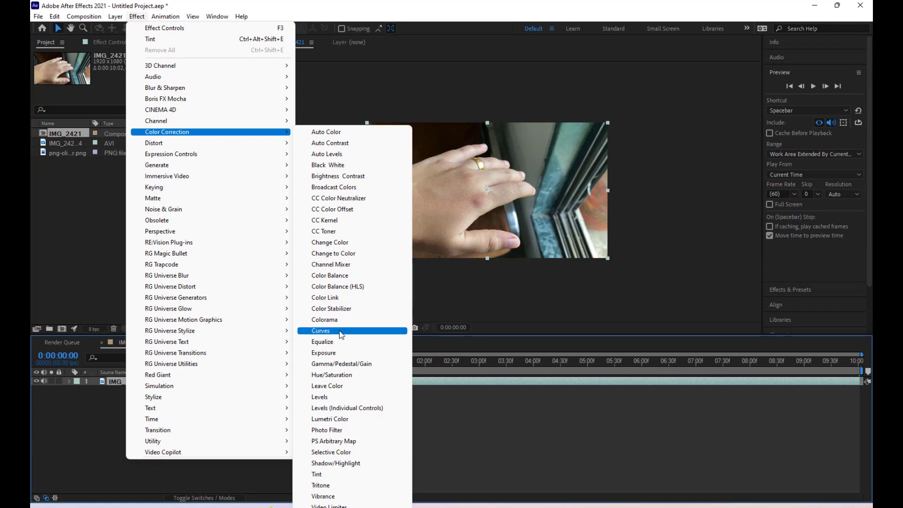
left_click(321, 330)
Pull the RGB curve below the diagonal to darken the footage, then collapse Curves
left_click_drag(116, 167, 118, 173)
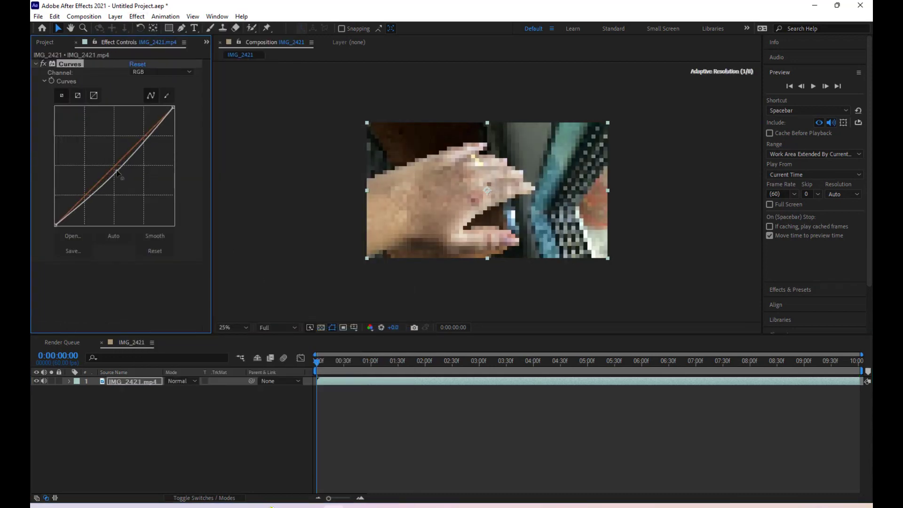
key("period")
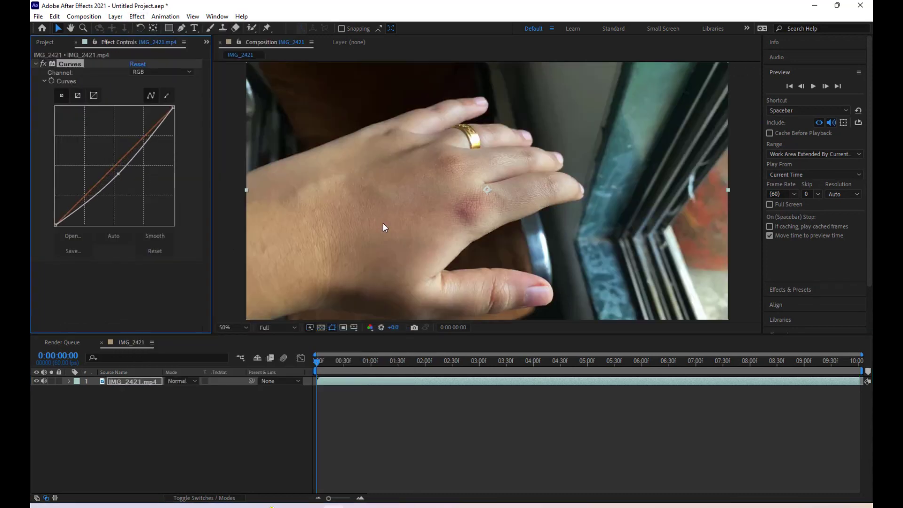
left_click_drag(118, 174, 119, 180)
key("comma")
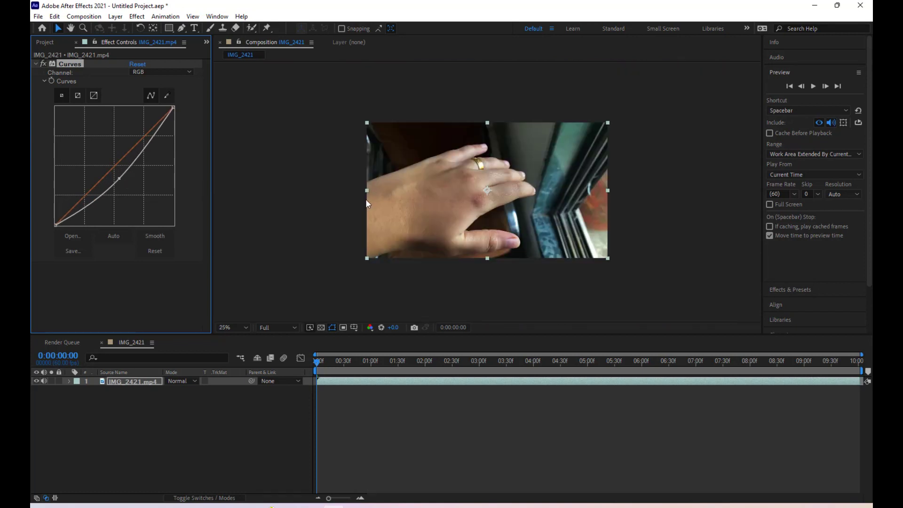
left_click(35, 64)
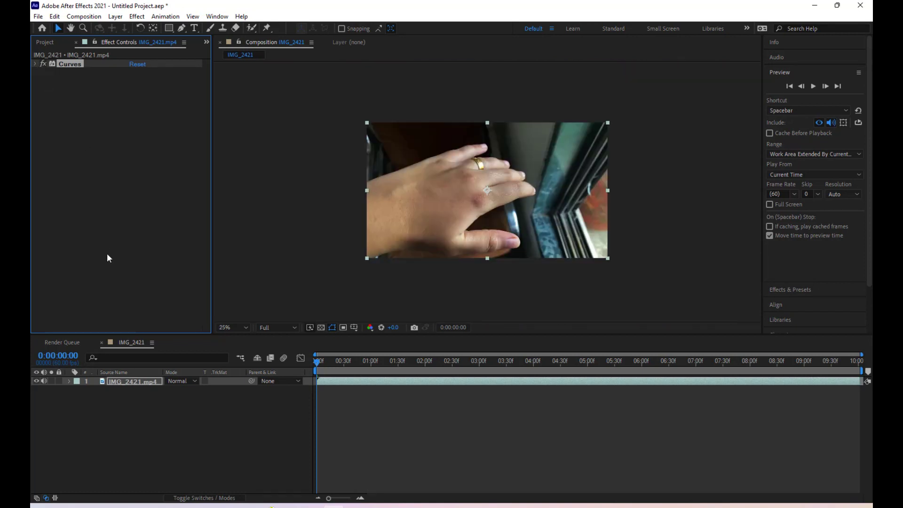
Pre-compose the footage layer with Move all attributes into IMG_2421.mp4 Comp 1
left_click(123, 380)
left_click(115, 16)
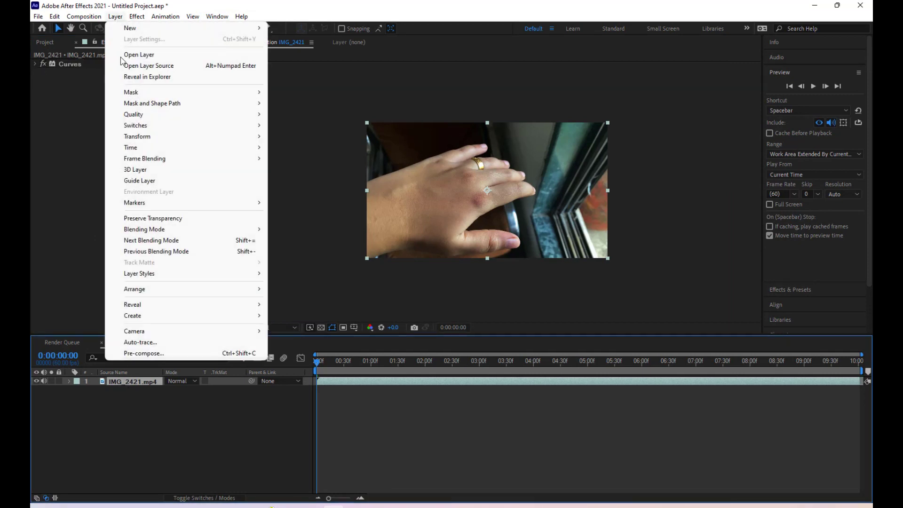
left_click(149, 354)
left_click(368, 262)
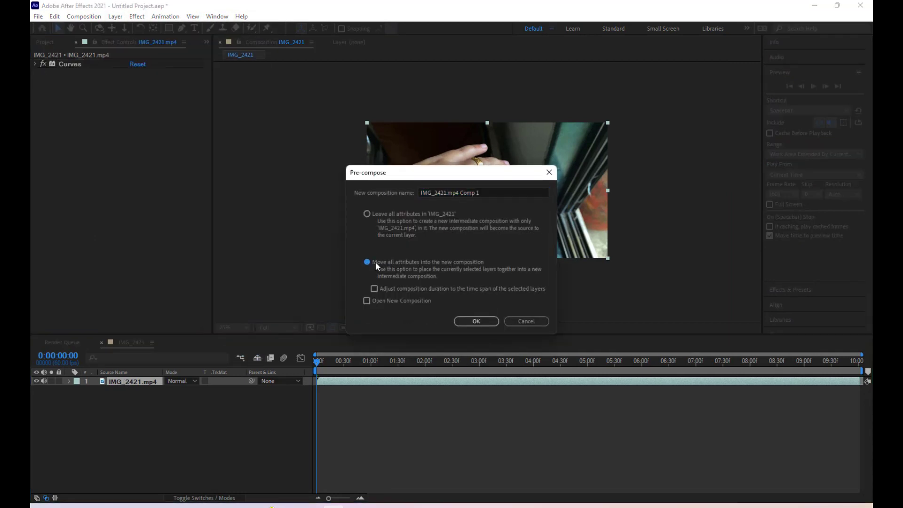
left_click(476, 321)
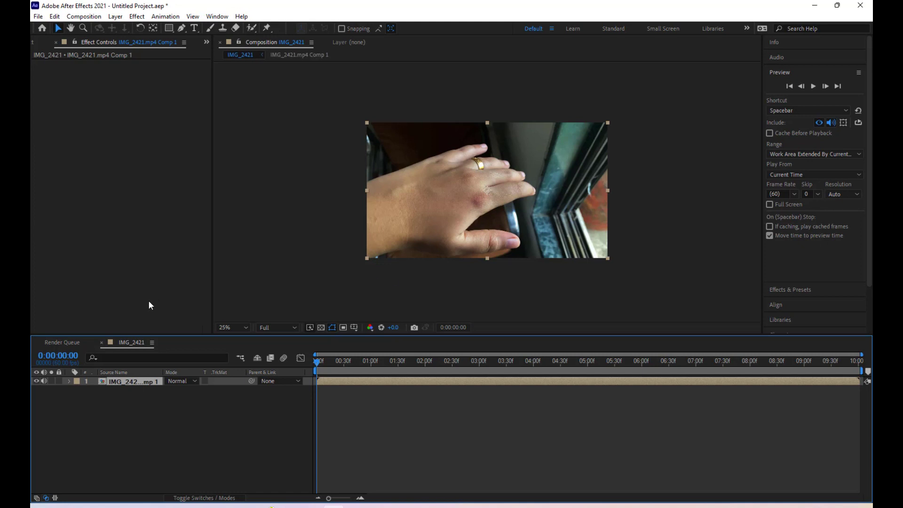
Apply Boris FX Mocha > Mocha Pro to the precomp and launch its workspace
left_click(142, 17)
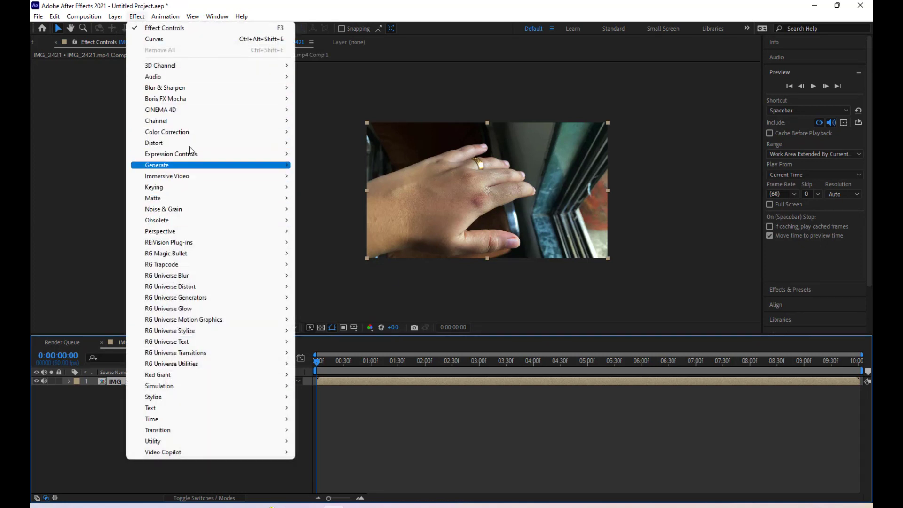
mouse_move(195, 99)
left_click(333, 110)
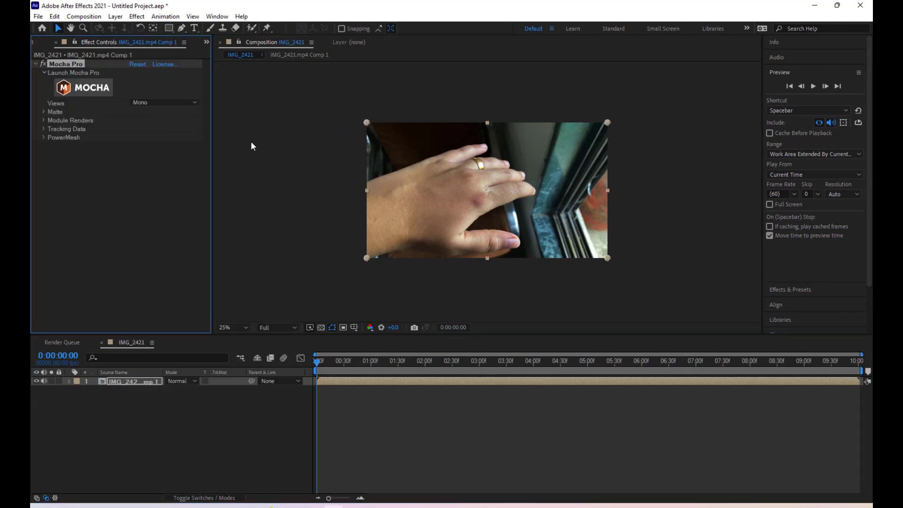
left_click(66, 98)
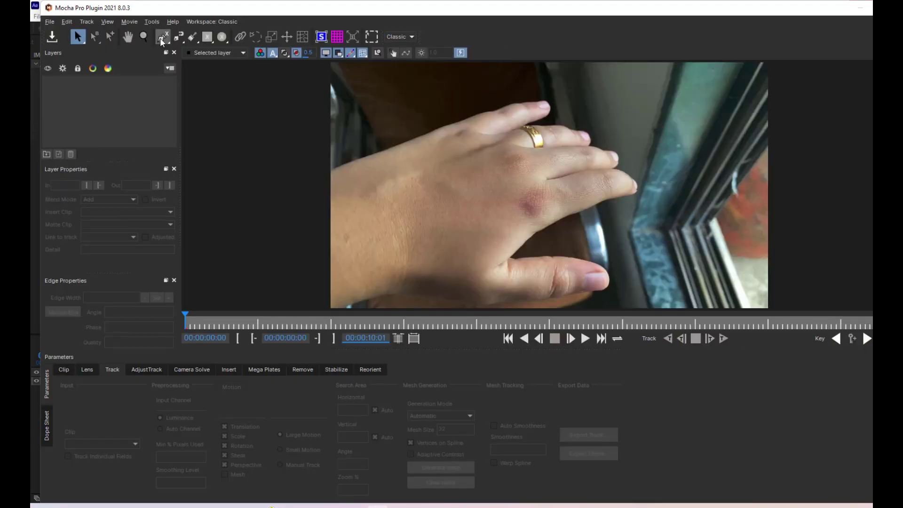
With the X-Spline tool, place about a dozen points around the back of the hand and close the shape
left_click(162, 37)
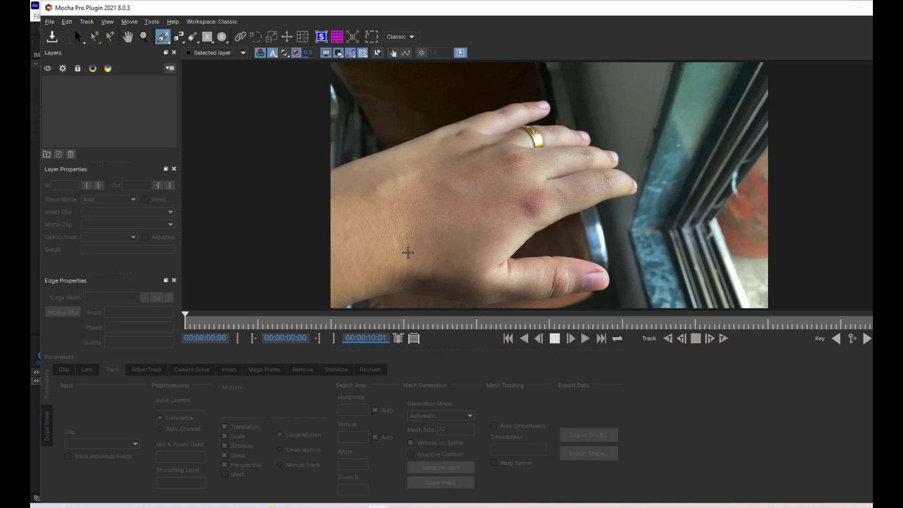
left_click(397, 253)
left_click(409, 230)
left_click(429, 209)
left_click(465, 207)
left_click(498, 208)
left_click(499, 231)
left_click(498, 239)
left_click(484, 256)
left_click(475, 277)
left_click(453, 282)
left_click(435, 282)
left_click(410, 275)
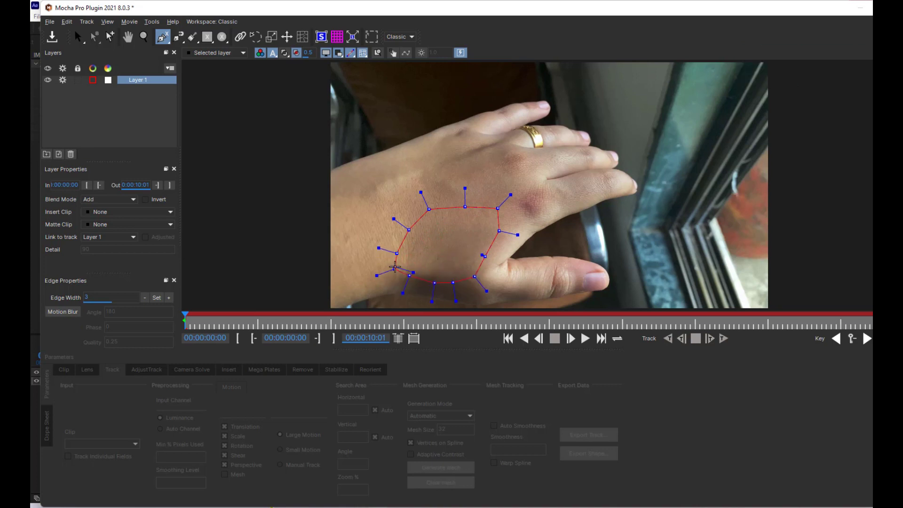
right_click(396, 268)
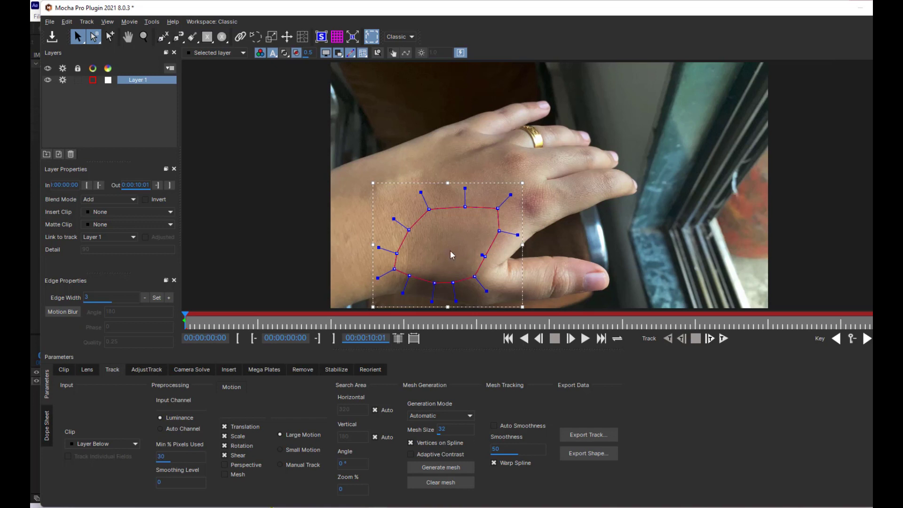
Enable Mesh motion, set generation mode to Uniform, and generate the mesh in the hand shape
left_click(231, 477)
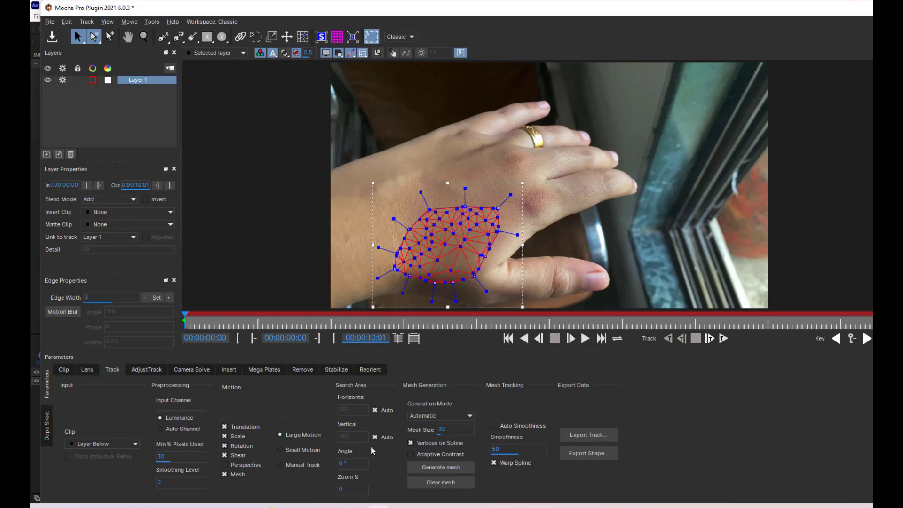
left_click(446, 419)
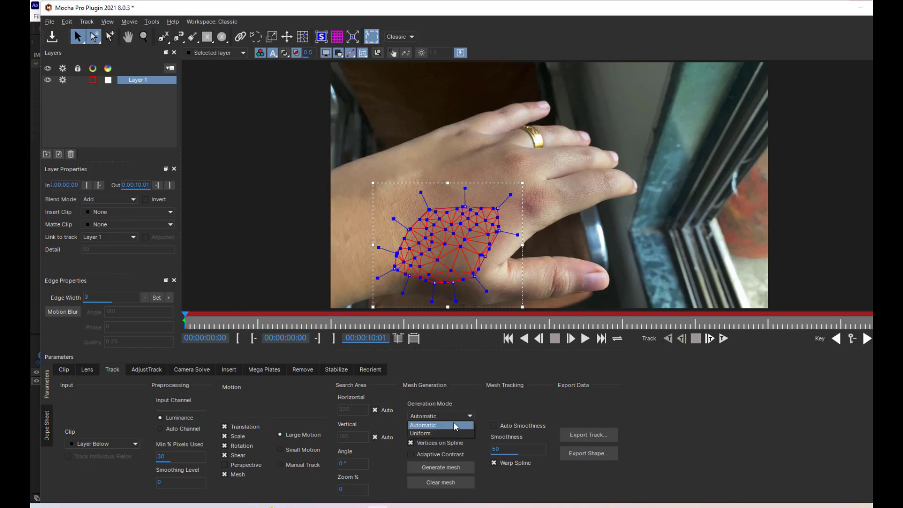
left_click(427, 434)
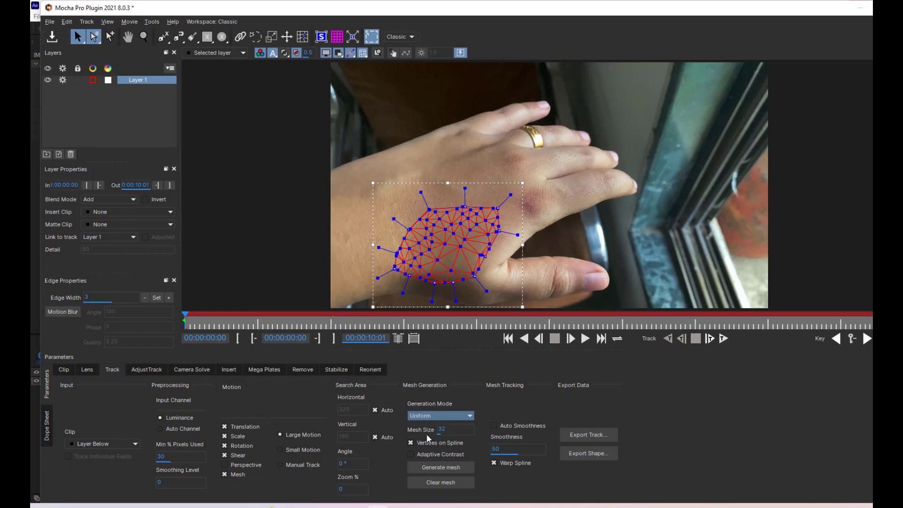
left_click(441, 467)
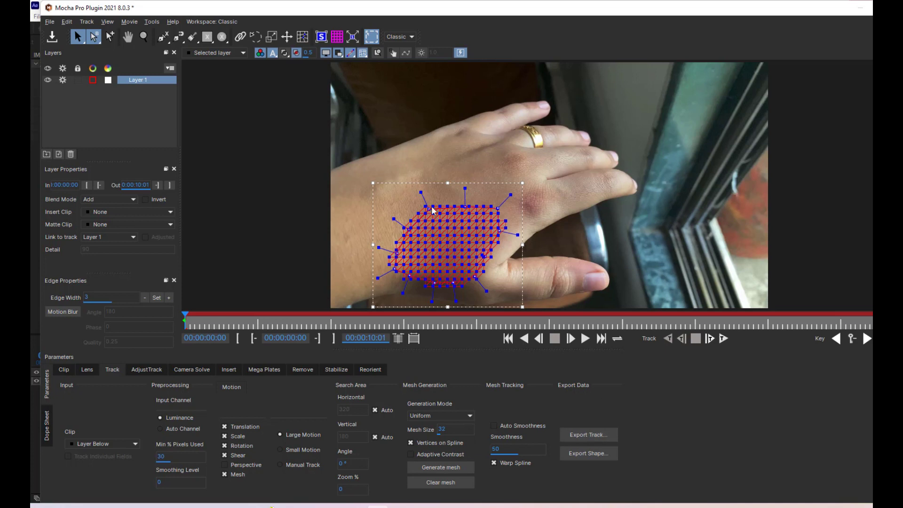
Track Layer 1's mesh forward through the clip, review it, and return to 00:00:00:00
left_click(709, 339)
left_click(724, 339)
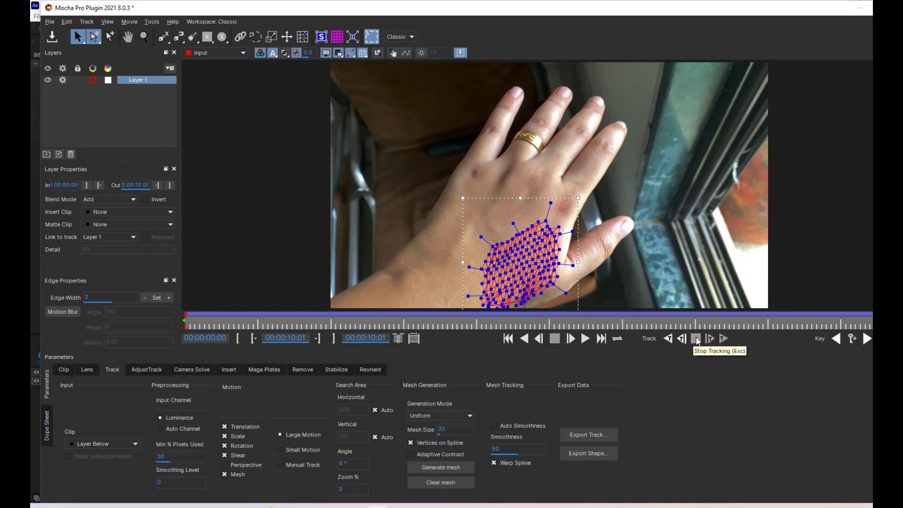
left_click_drag(705, 326, 204, 317)
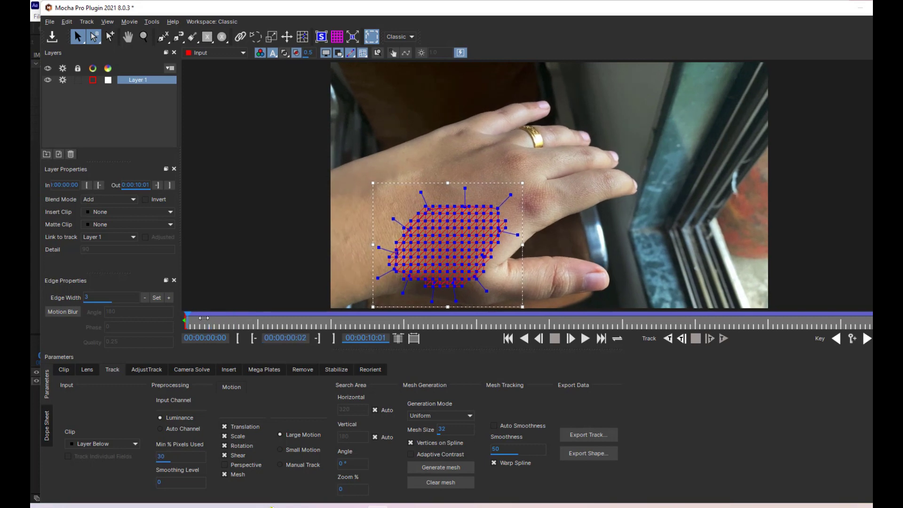
mouse_move(203, 317)
left_mouse_down()
mouse_move(660, 344)
mouse_move(802, 323)
left_mouse_up()
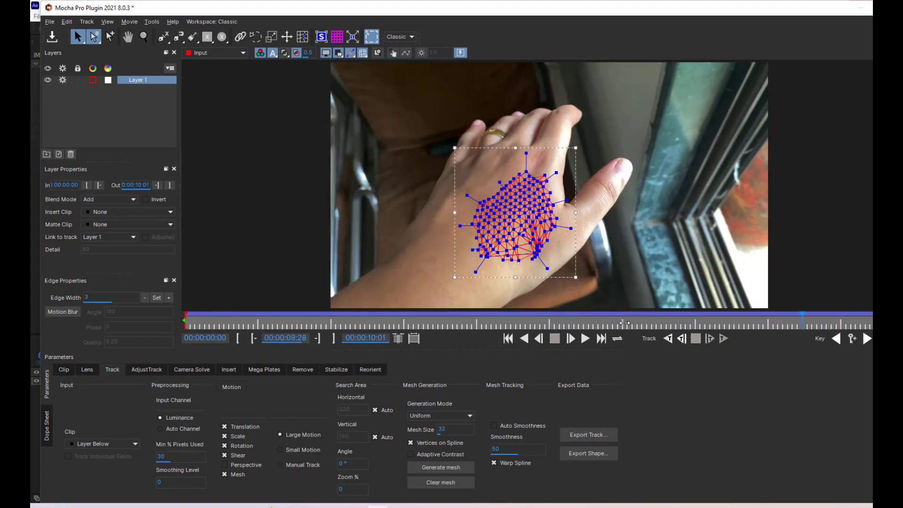
left_click_drag(643, 324, 150, 316)
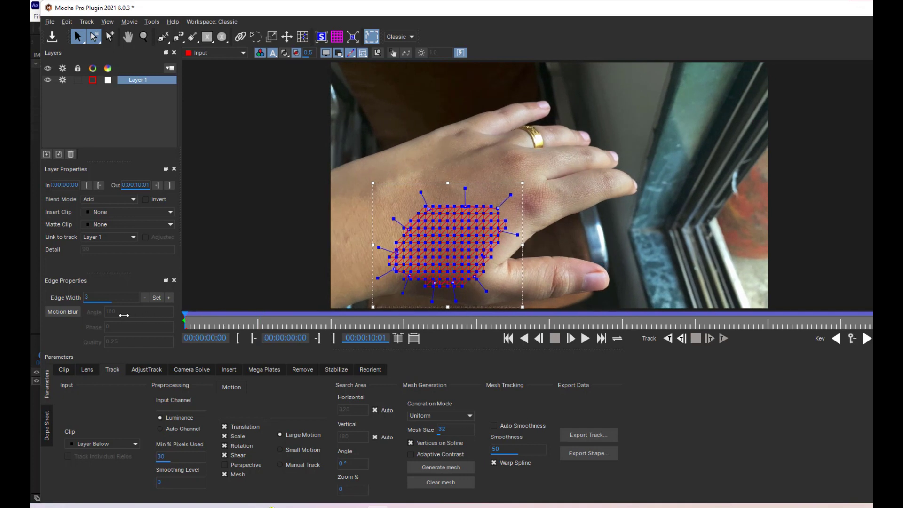
In the Stabilize settings, turn on Mesh Warp with High warp quality
left_click(333, 372)
left_click(467, 401)
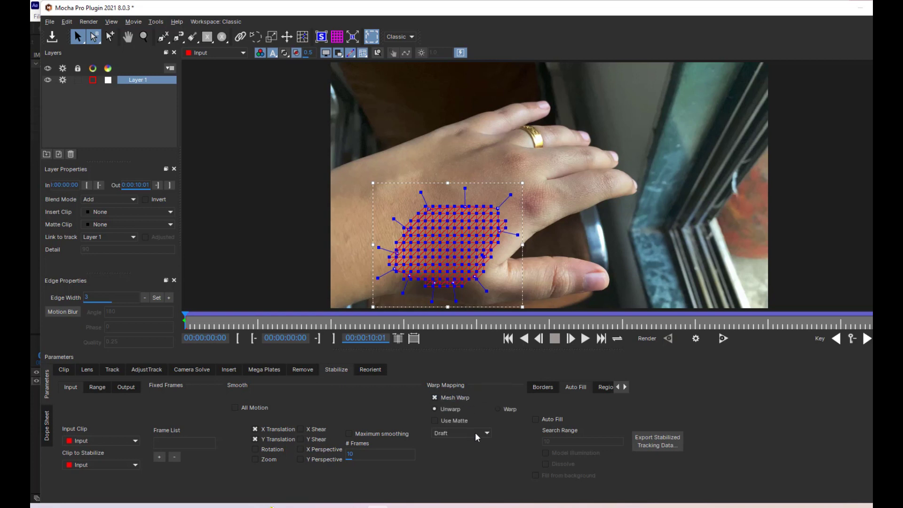
left_click(474, 433)
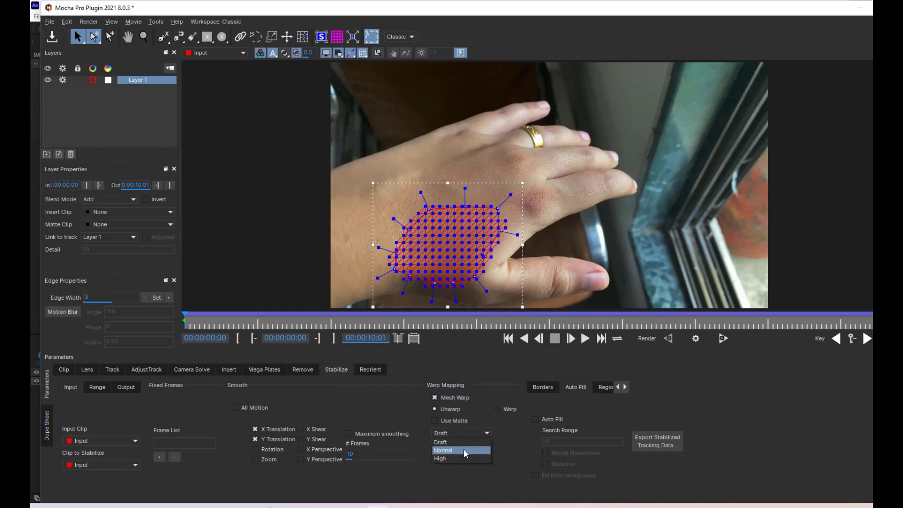
left_click(467, 459)
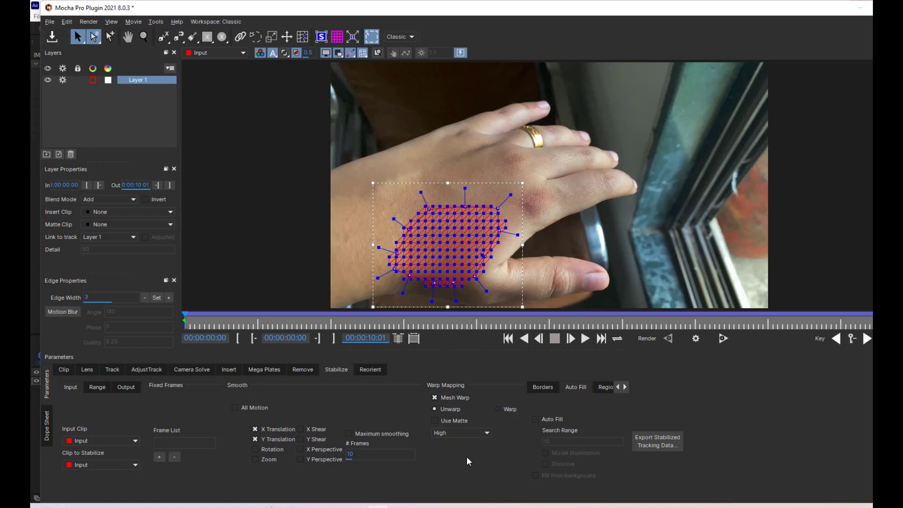
Save the Mocha project with Ctrl+S
left_click(49, 22)
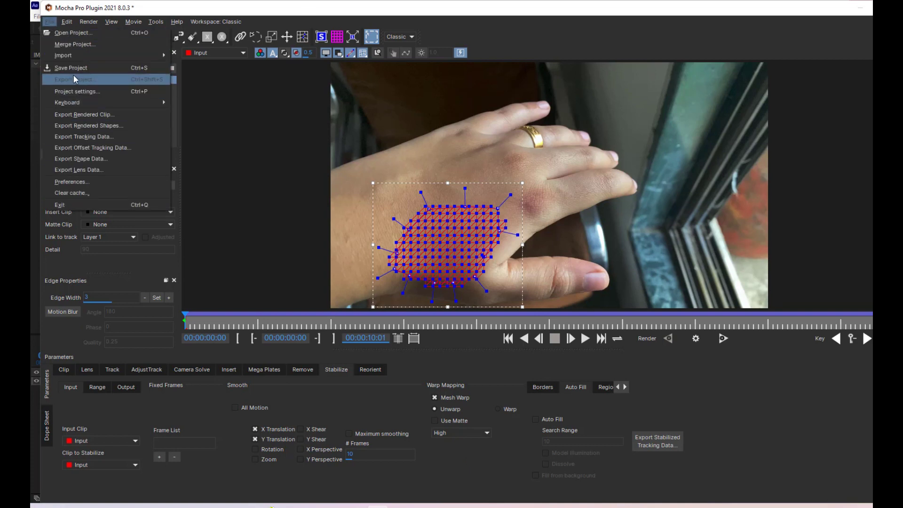
key("Escape")
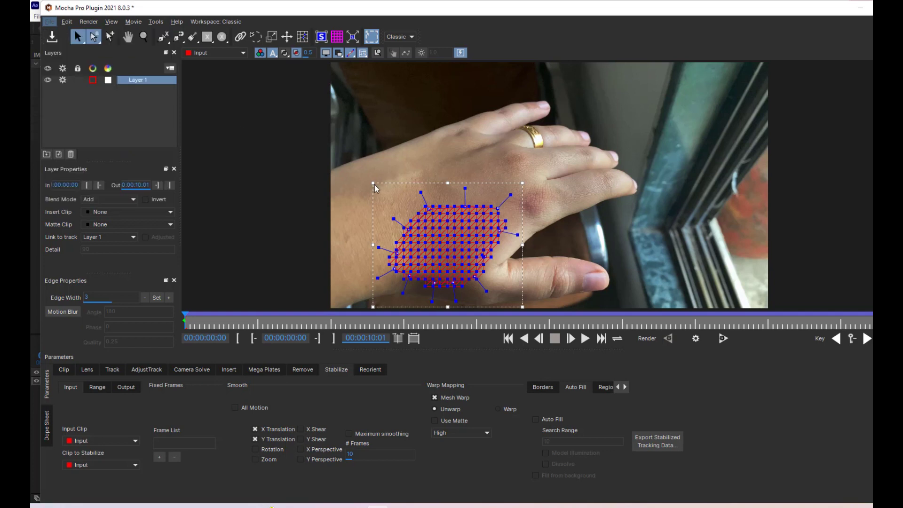
key("ctrl+s")
Close Mocha Pro and start dragging the tattoo PNG from the Project panel into the composition
left_click(49, 22)
left_click(70, 201)
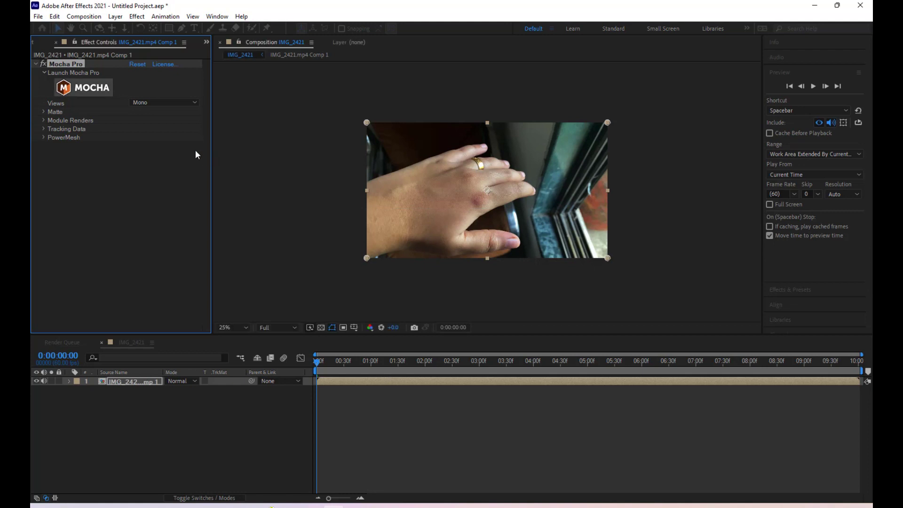
left_click(41, 42)
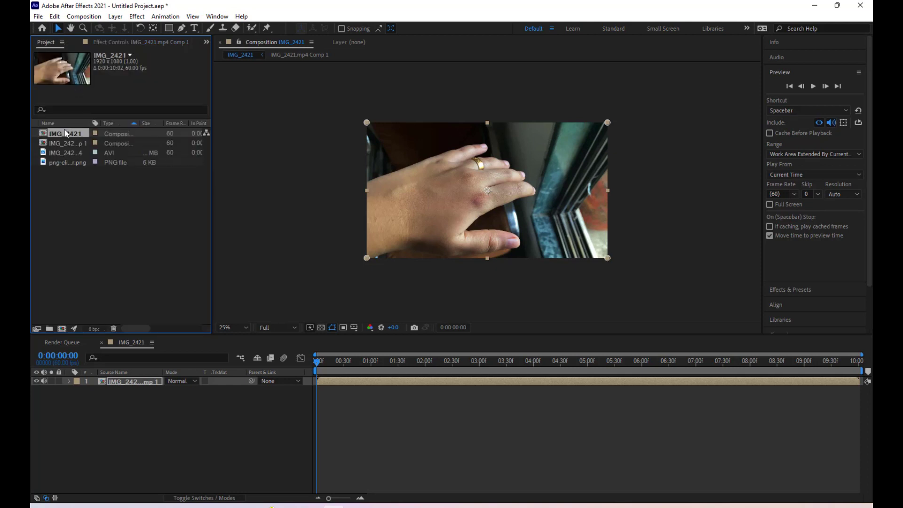
left_click(68, 153)
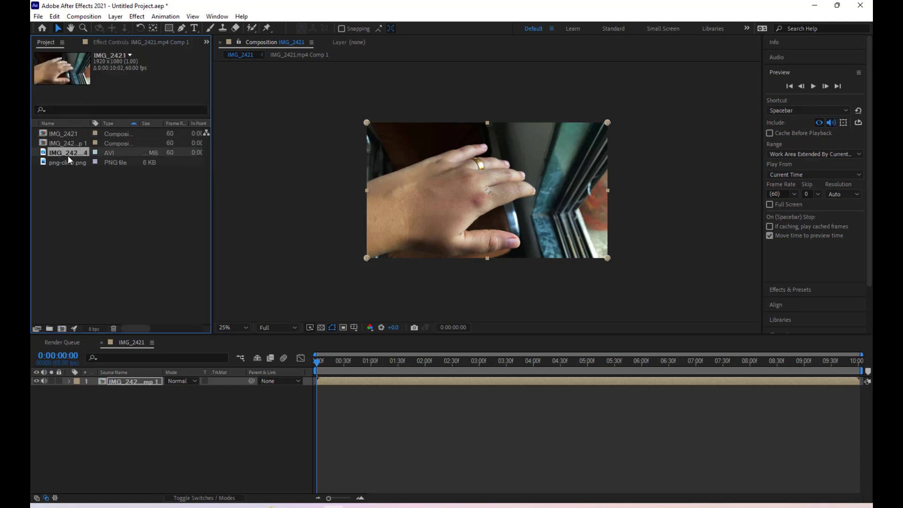
left_click(64, 162)
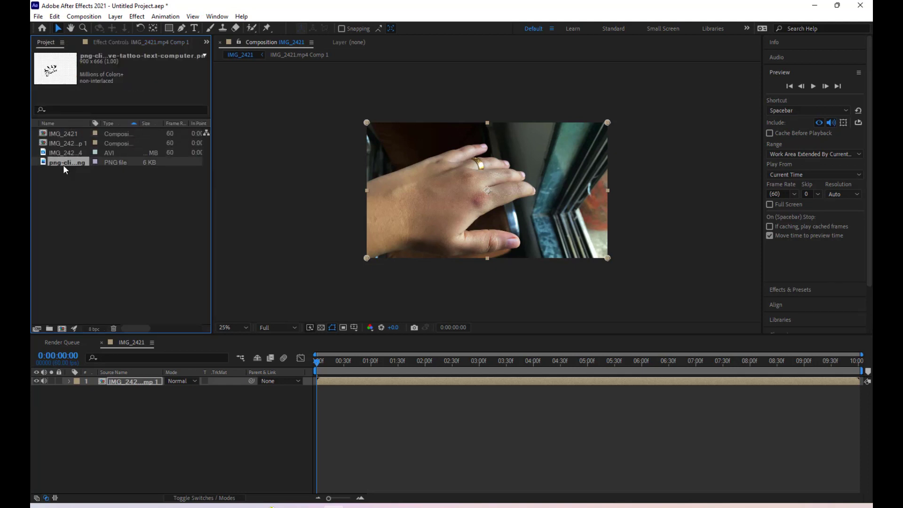
left_click_drag(64, 166, 422, 228)
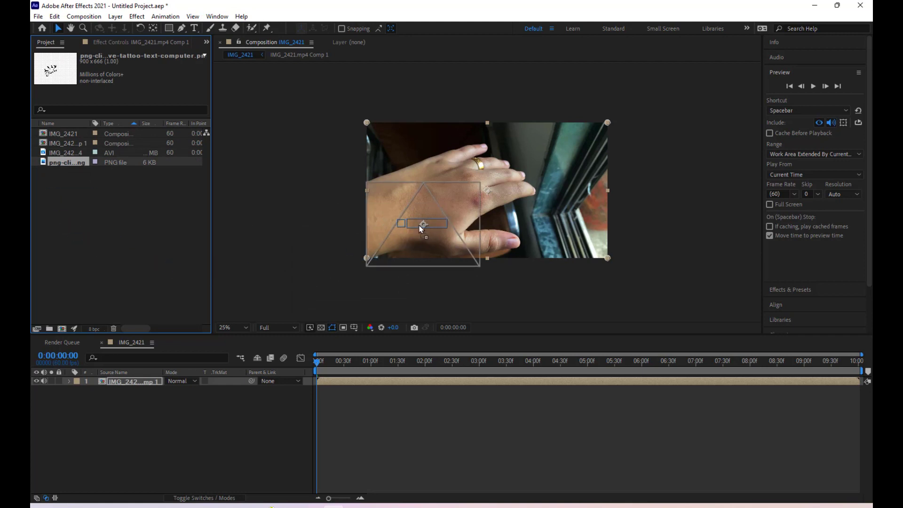
Drop the Freedom birds PNG into the composition and position it over the hand
left_click_drag(422, 228, 418, 239)
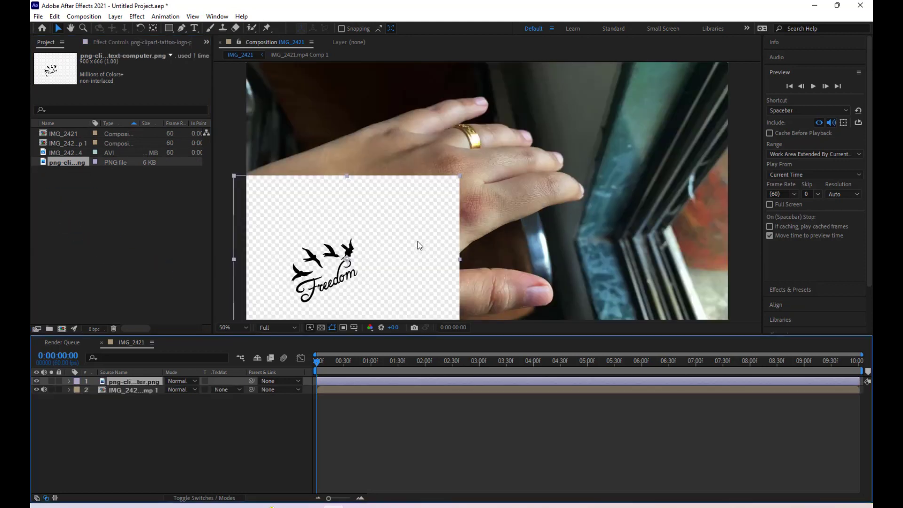
left_click_drag(347, 260, 375, 237)
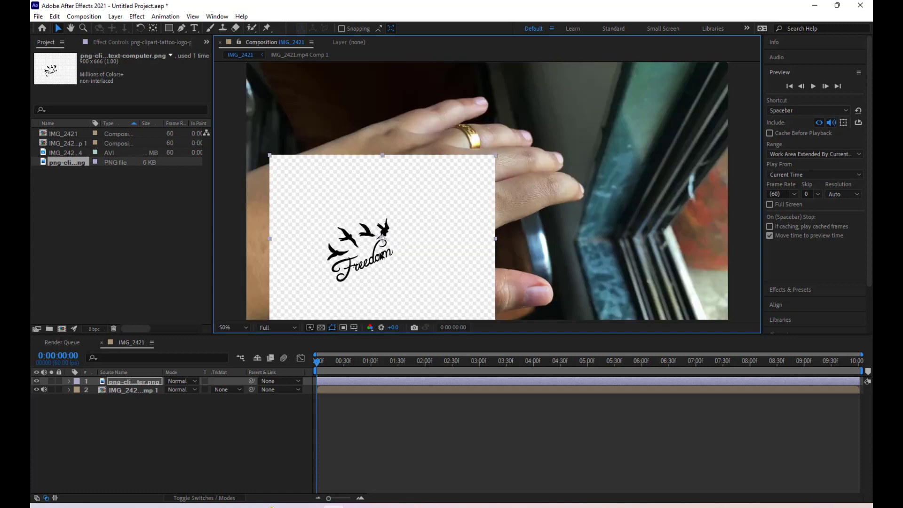
left_click_drag(381, 236, 379, 234)
Auto-trace the PNG layer into a new layer, then delete the original PNG layer
left_click(144, 404)
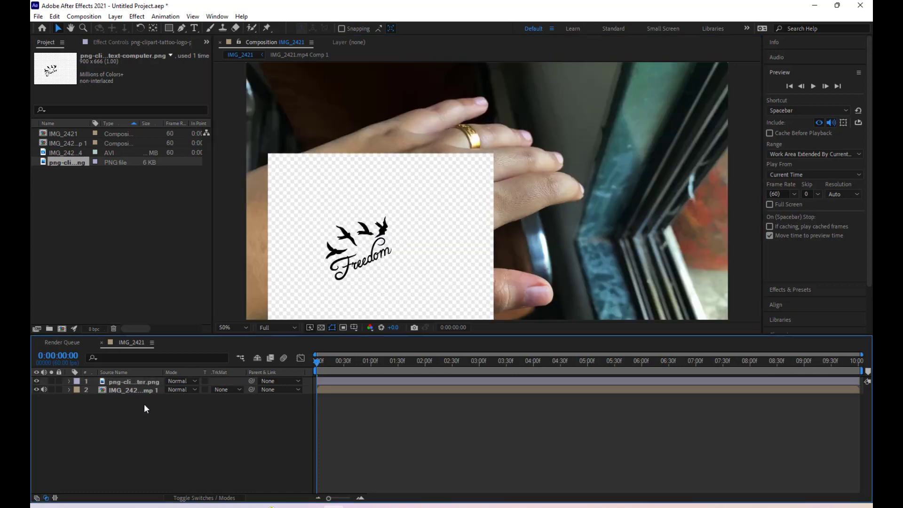
left_click(135, 381)
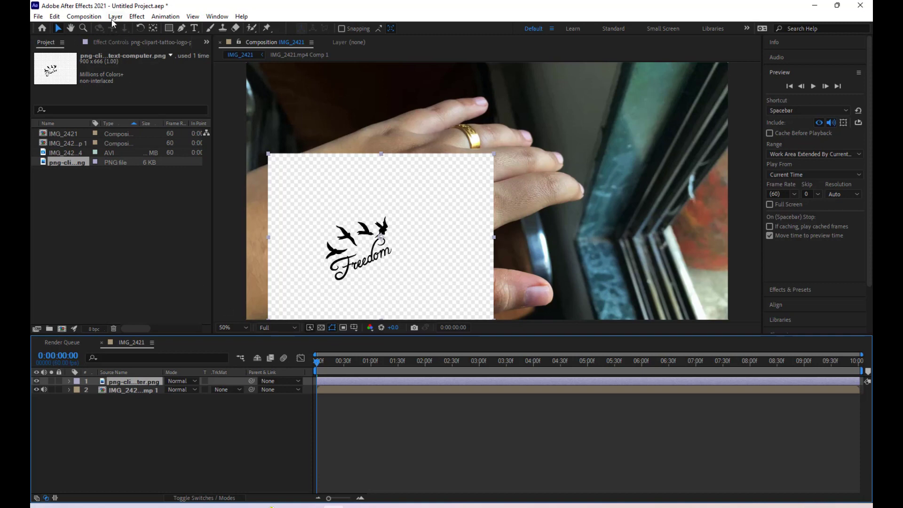
left_click(115, 17)
left_click(157, 341)
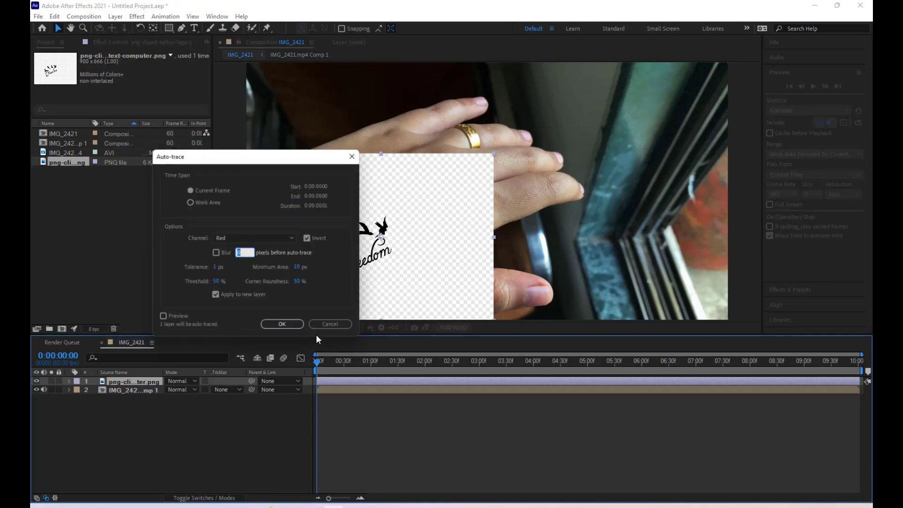
left_click(281, 323)
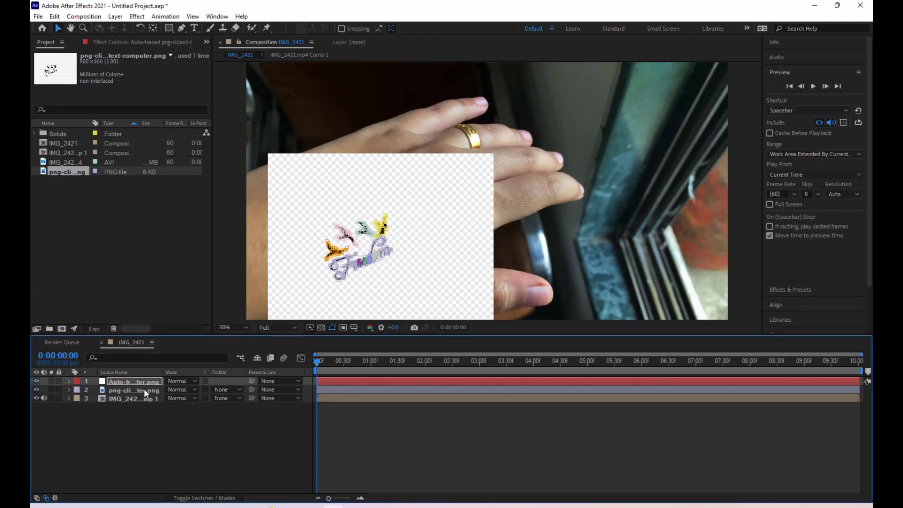
left_click(137, 390)
key("Delete")
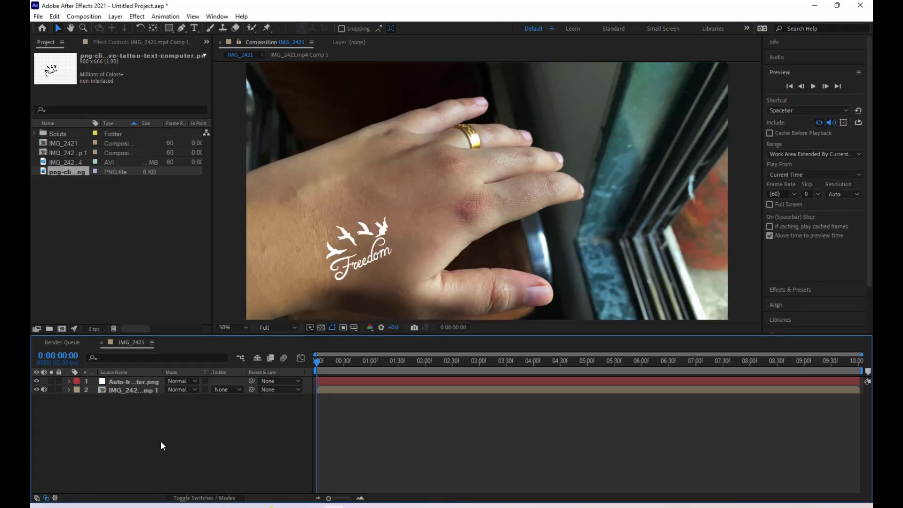
At 100% zoom, move the auto-traced Freedom tattoo up and right onto the hand
left_click(156, 381)
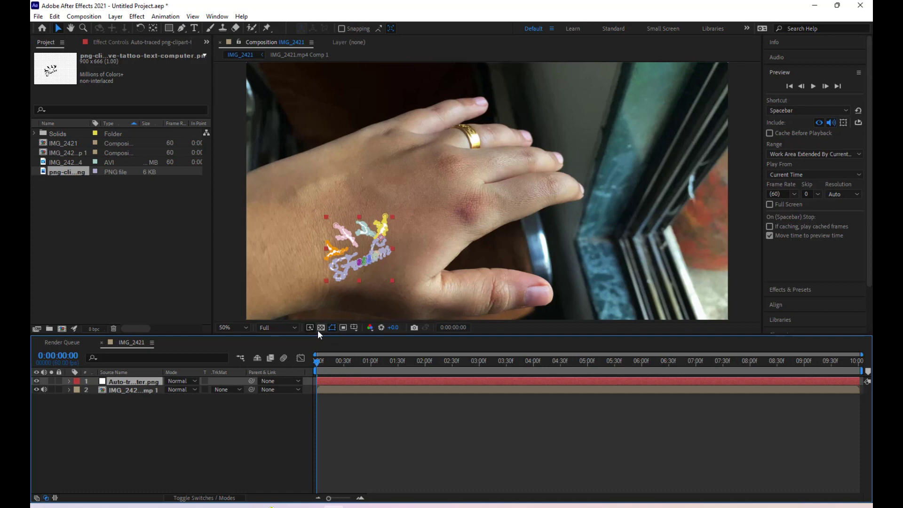
left_click_drag(314, 258, 387, 224)
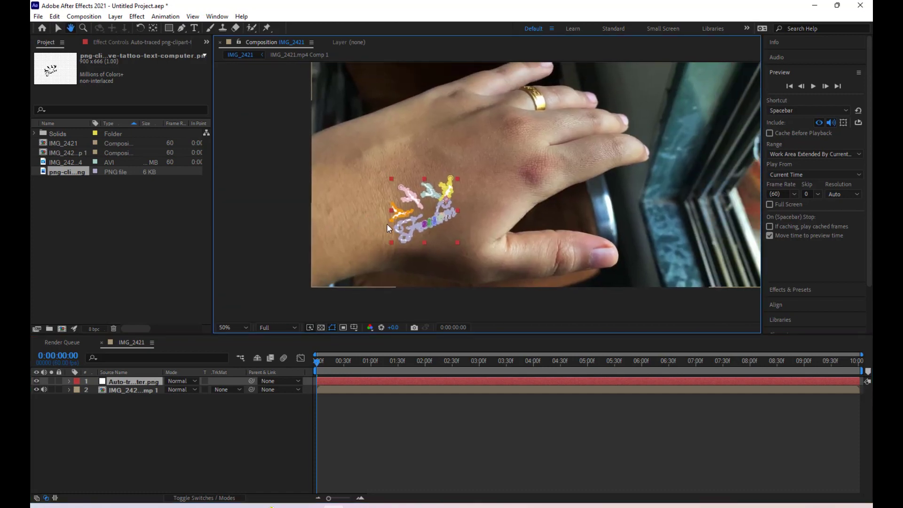
key("period")
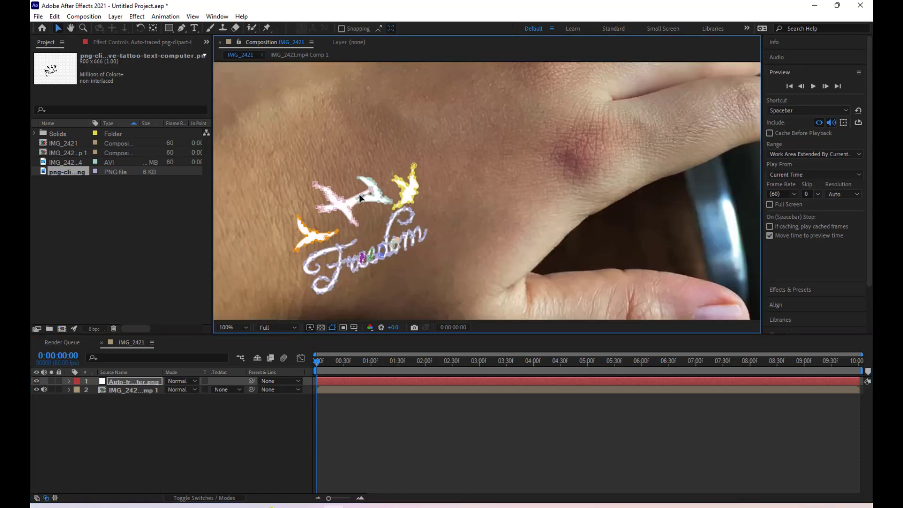
left_click(208, 426)
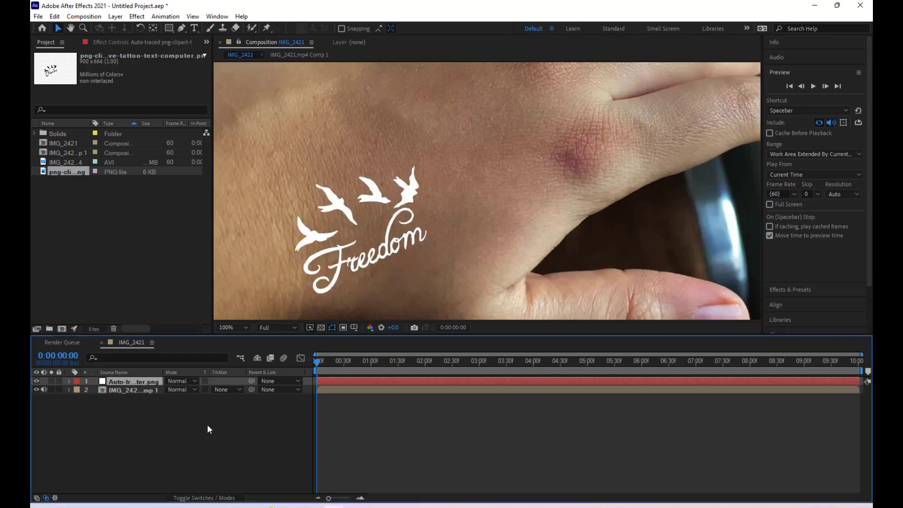
left_click_drag(342, 203, 375, 184)
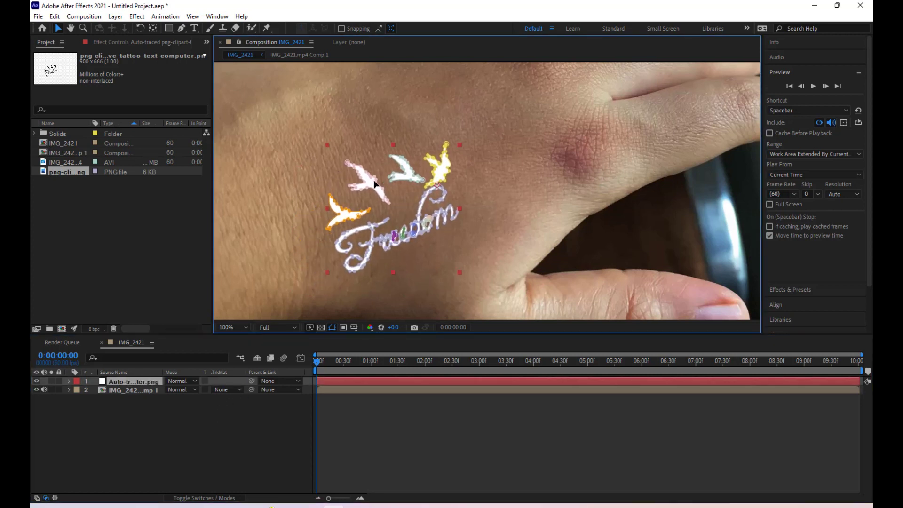
key("comma")
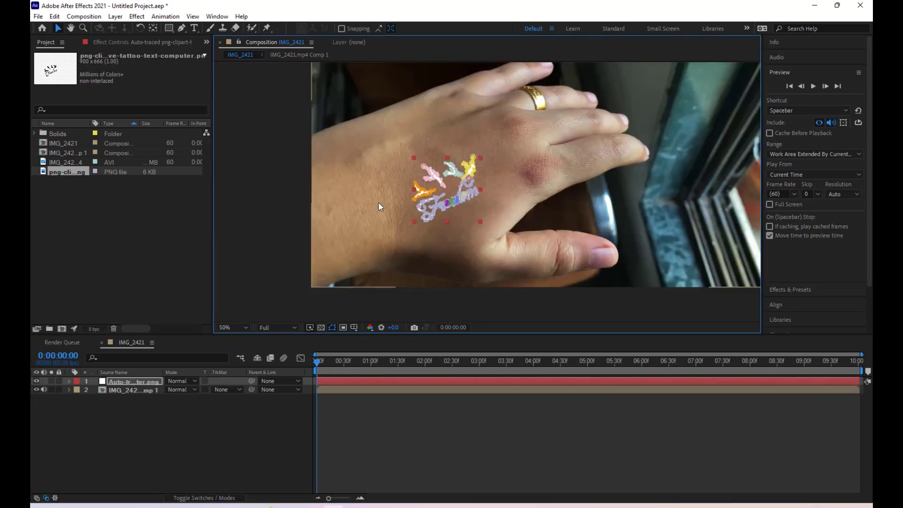
key("period")
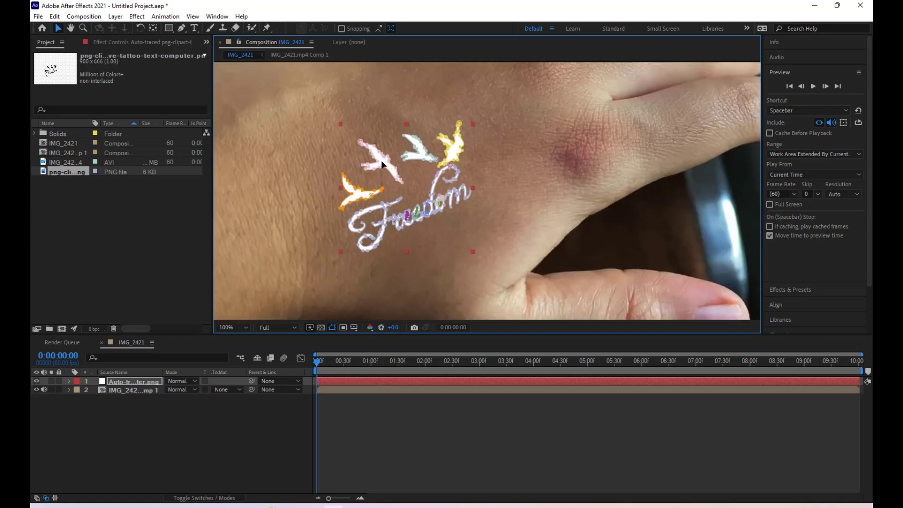
Nudge the auto-traced tattoo slightly right and down, then bring up the effect search
left_click(388, 175)
left_click(381, 179)
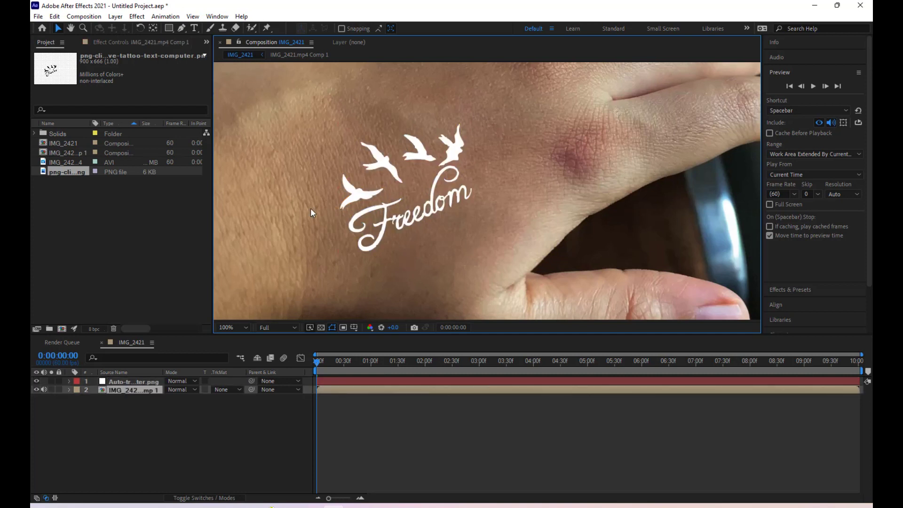
left_click(135, 381)
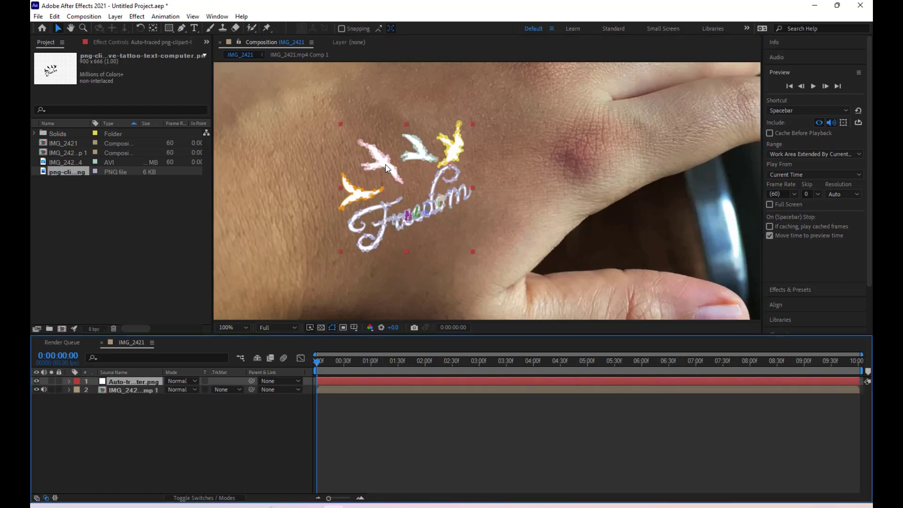
mouse_move(421, 194)
left_mouse_down()
mouse_move(429, 218)
mouse_move(427, 200)
left_mouse_up()
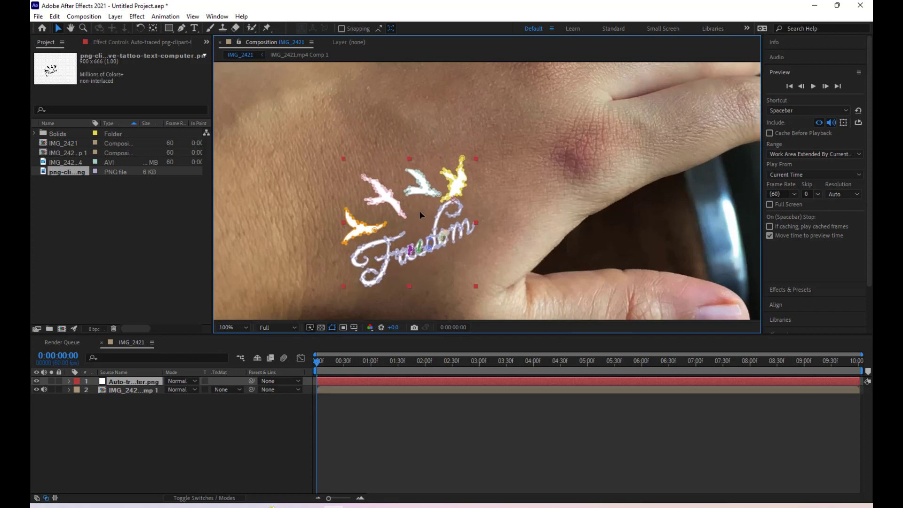
scroll(426, 199, "down", 2)
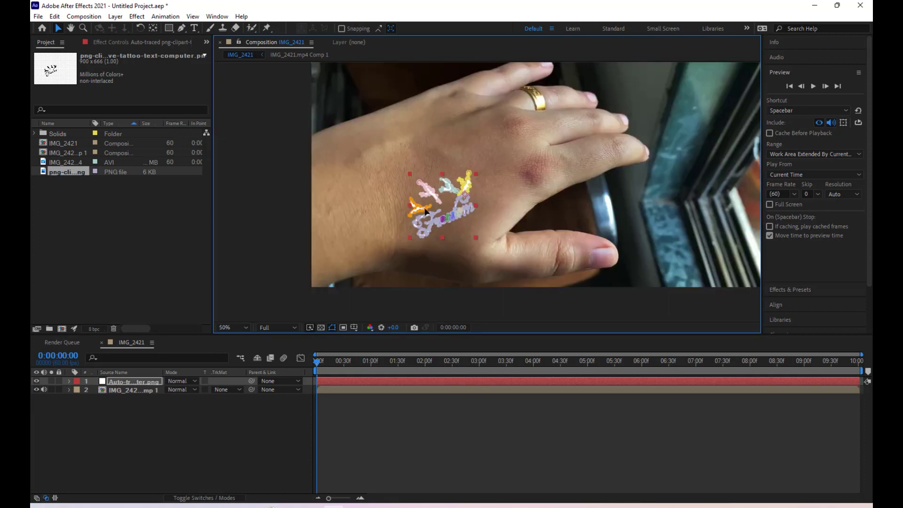
left_click(240, 431)
left_click(150, 381)
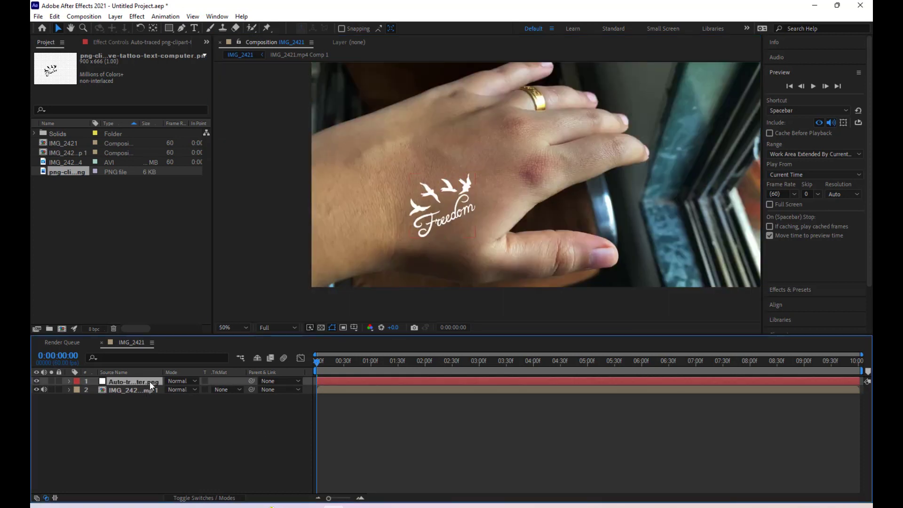
key("ctrl+space")
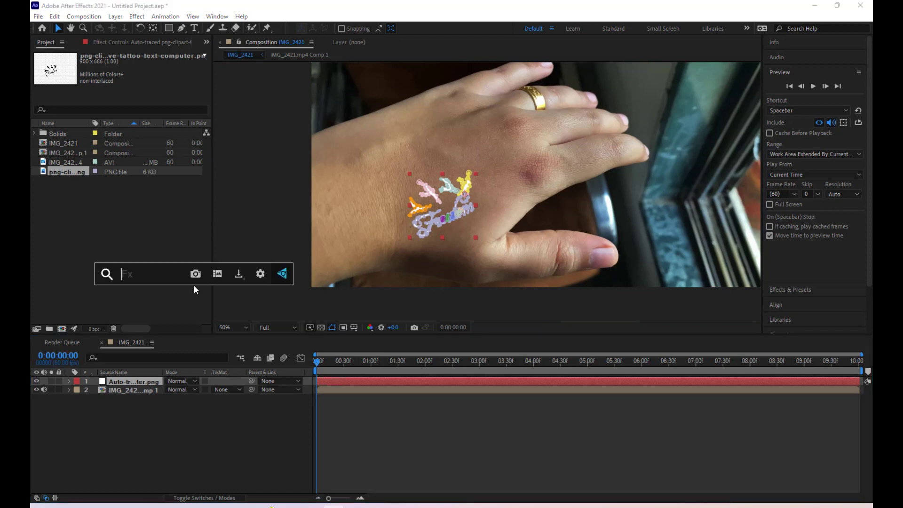
Apply Tint to the tattoo layer with Map White To set to black
type("tin")
key("Return")
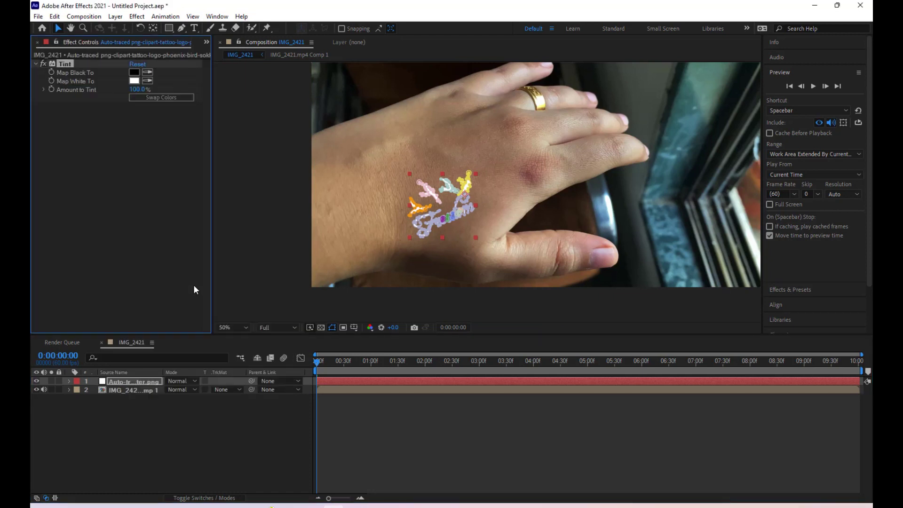
left_click(134, 80)
left_click(349, 296)
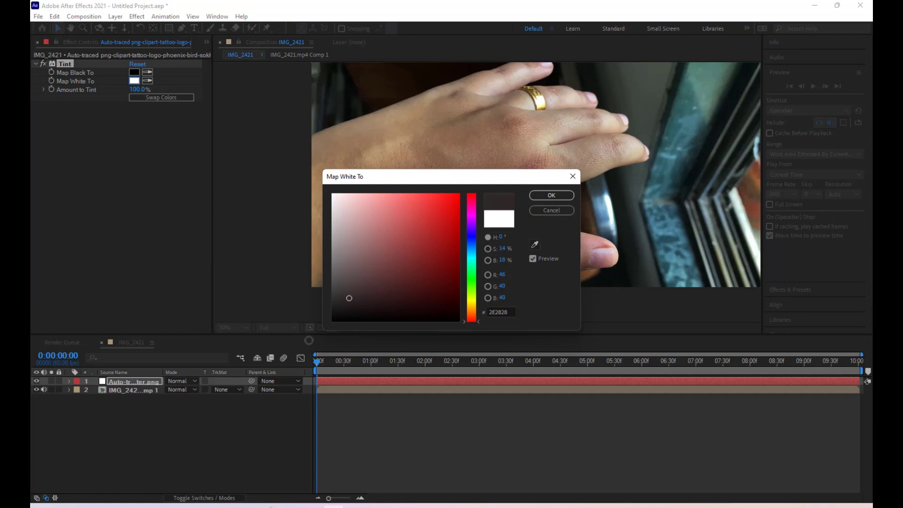
left_click(549, 196)
left_click(225, 411)
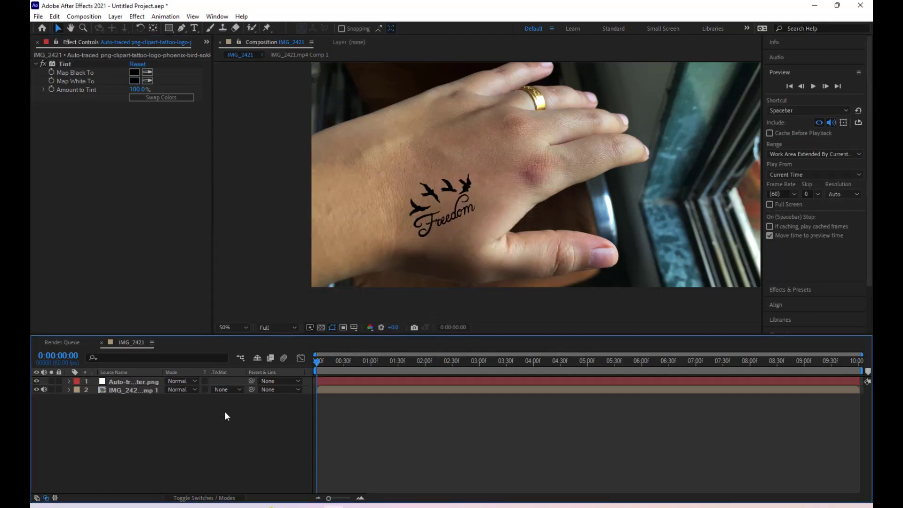
left_click(146, 381)
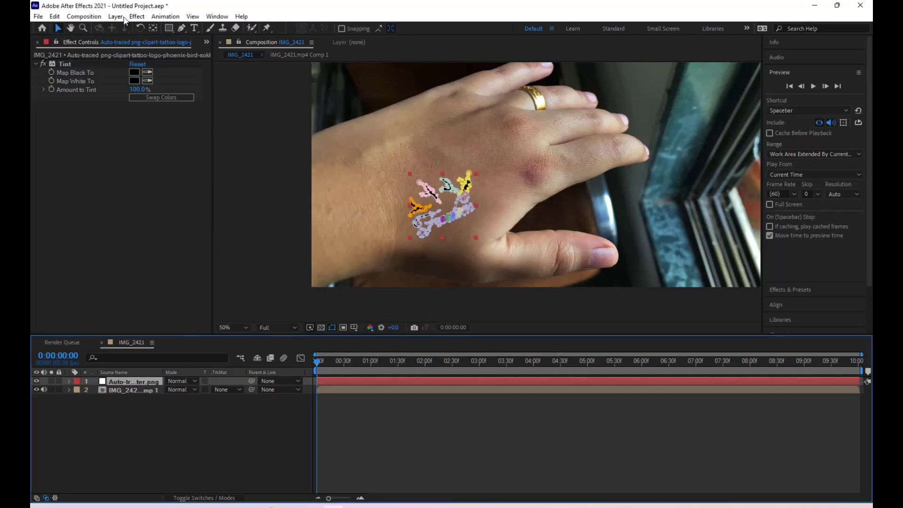
Pre-compose the tinted tattoo and set the precomp layer's blend mode to Soft Light
left_click(115, 16)
left_click(136, 352)
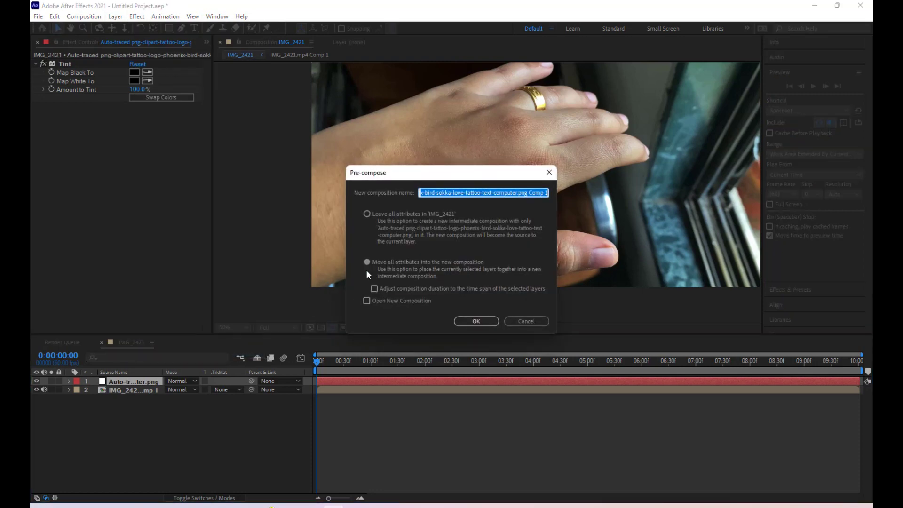
left_click(476, 321)
left_click(185, 381)
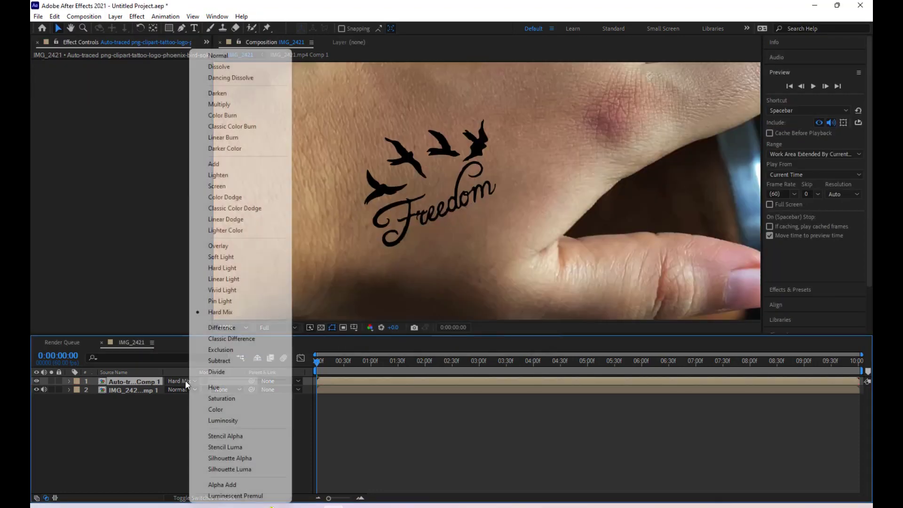
left_click(233, 256)
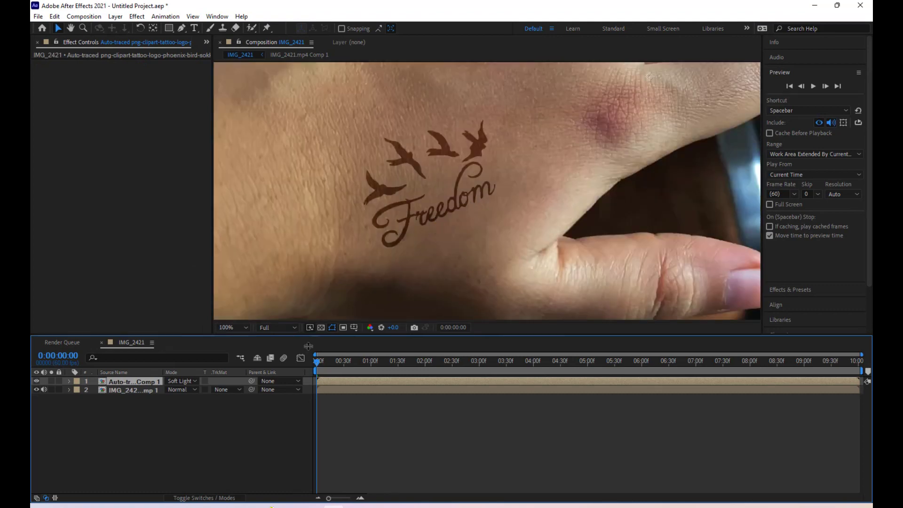
left_click(193, 420)
left_click(144, 381)
double_click(153, 382)
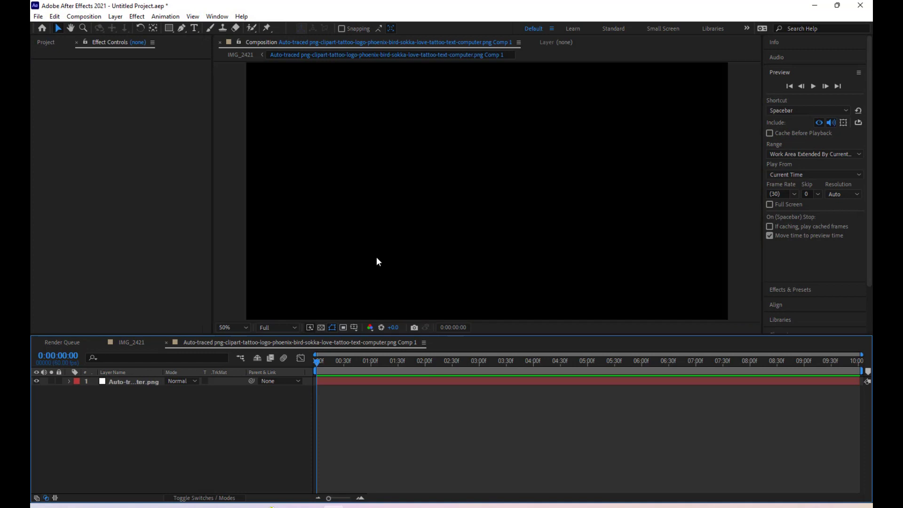
Turn on the transparency grid inside the precomp and select the tattoo png layer
left_click(321, 327)
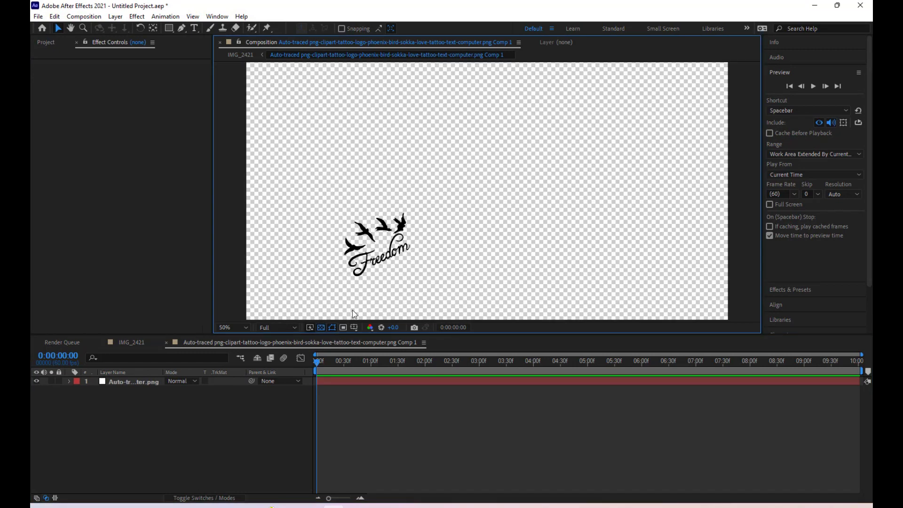
scroll(372, 226, "up", 1)
scroll(390, 208, "up", 1)
scroll(356, 204, "up", 1)
scroll(356, 203, "down", 1)
scroll(355, 203, "down", 1)
left_click(148, 380)
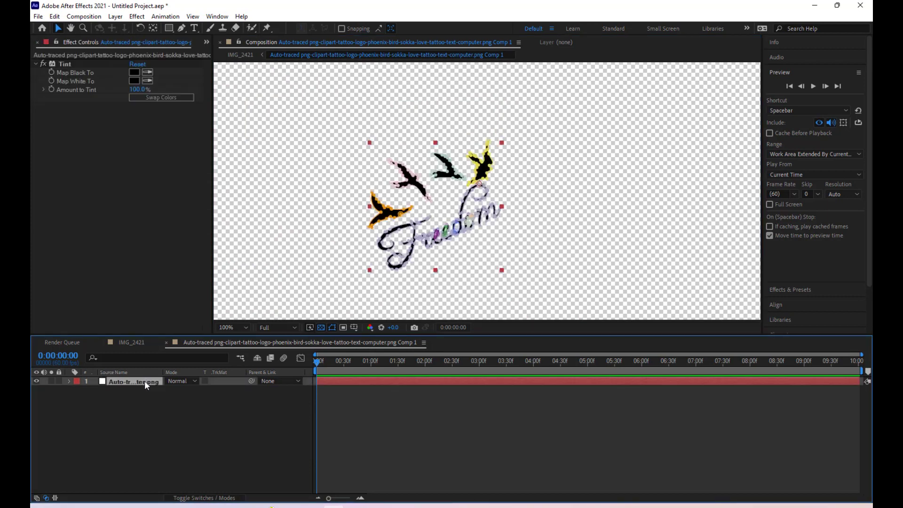
left_click(159, 407)
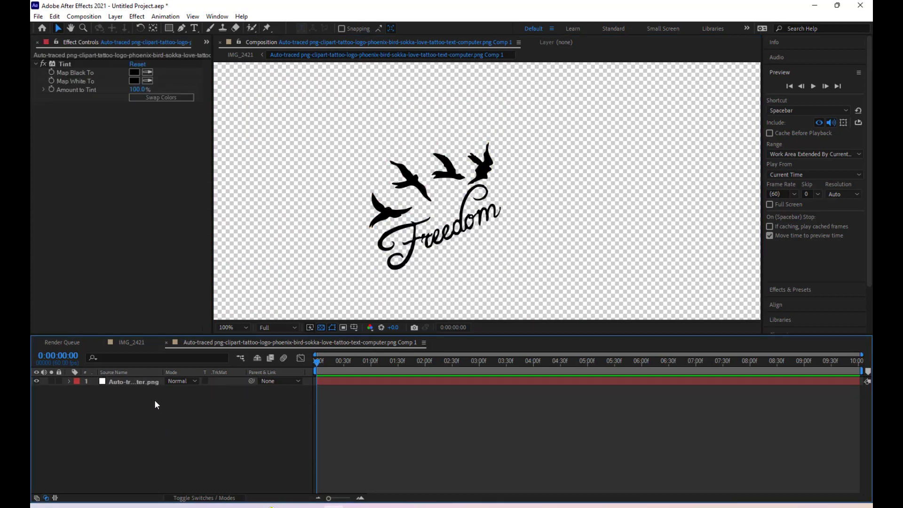
left_click(141, 385)
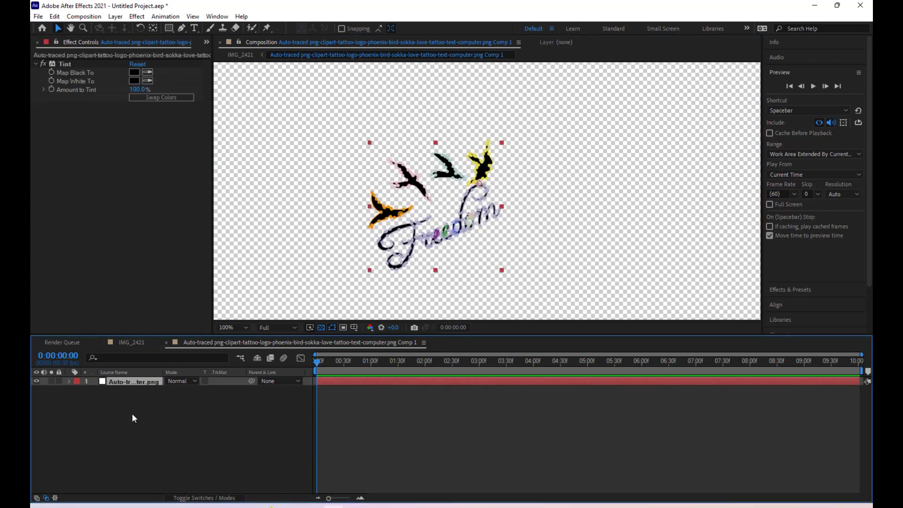
Search FX Console for 'ed' and browse the edge effects
key("ctrl+space")
type("bu")
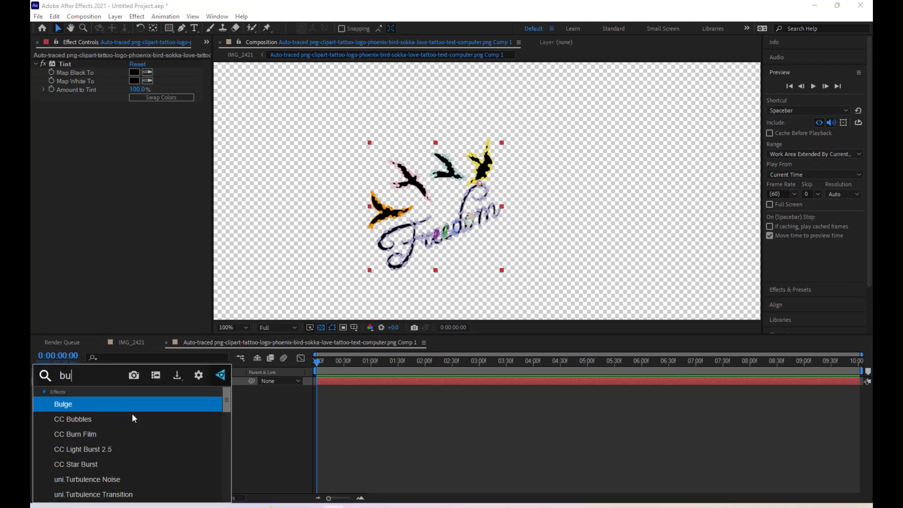
key("BackSpace")
key("BackSpace")
type("ed")
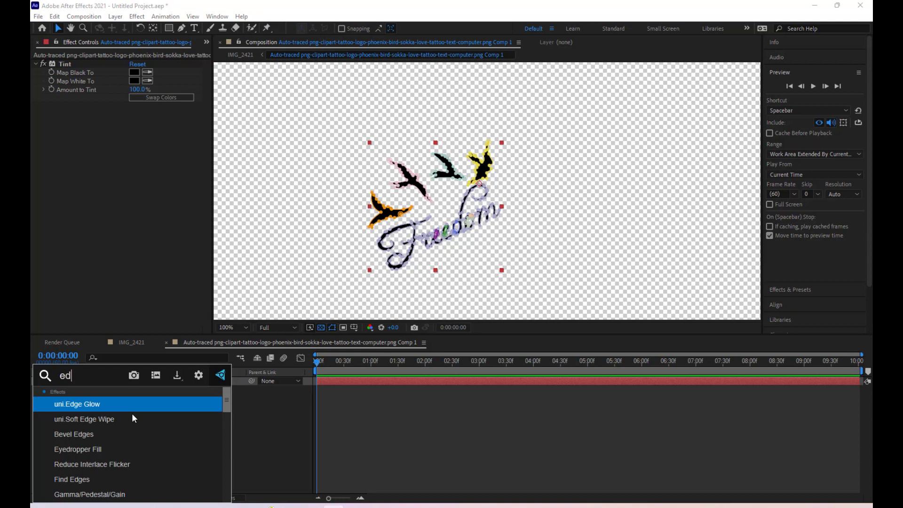
scroll(121, 453, "down", 2)
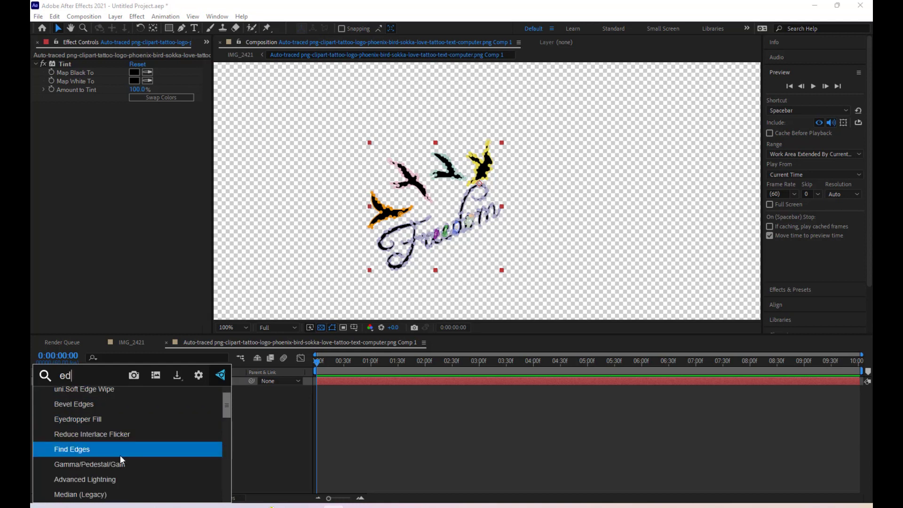
scroll(124, 456, "up", 2)
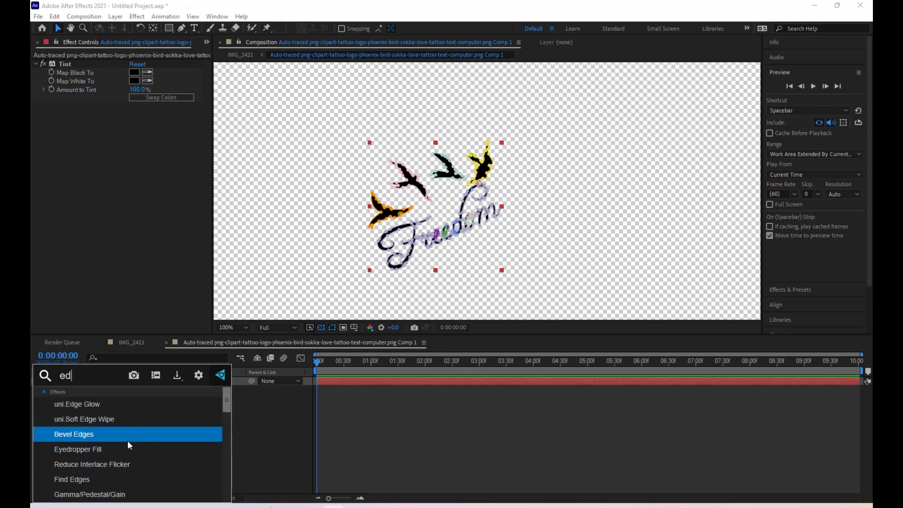
scroll(128, 441, "down", 2)
scroll(125, 453, "down", 2)
scroll(125, 454, "down", 2)
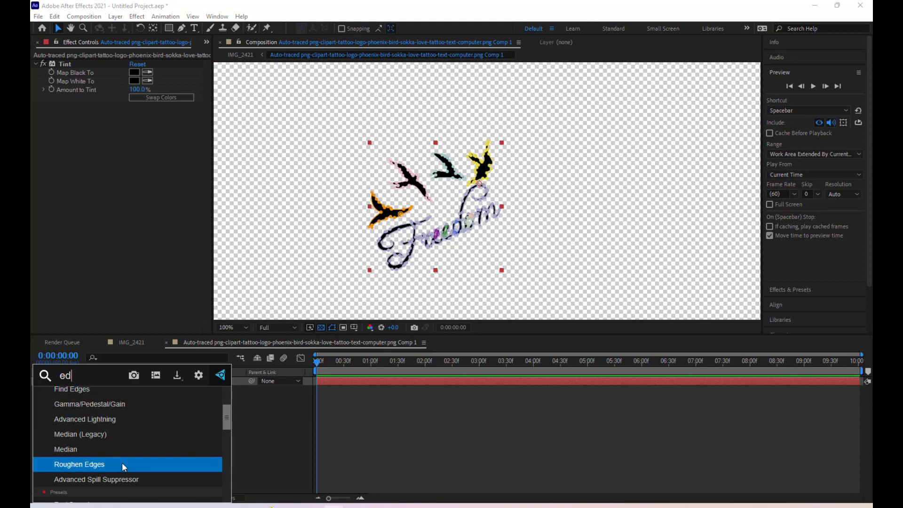
Apply Roughen Edges to the logo and lower its Scale to 10.0
left_click(123, 462)
scroll(405, 194, "up", 2)
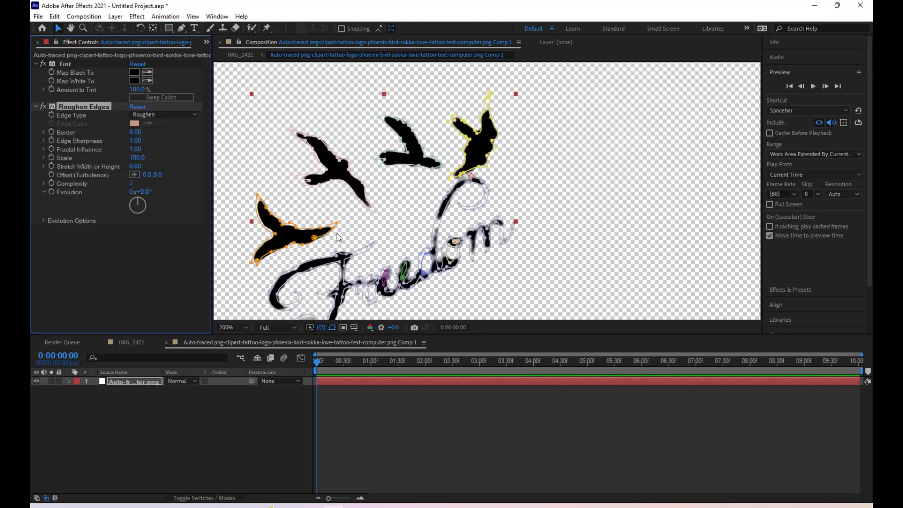
left_click(227, 412)
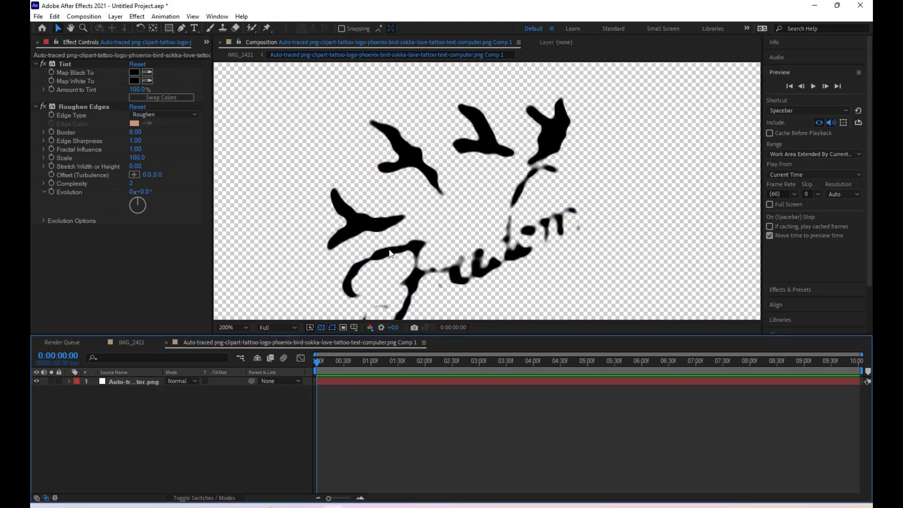
scroll(368, 252, "up", 2)
left_click_drag(368, 252, 410, 209)
left_click_drag(135, 157, 78, 162)
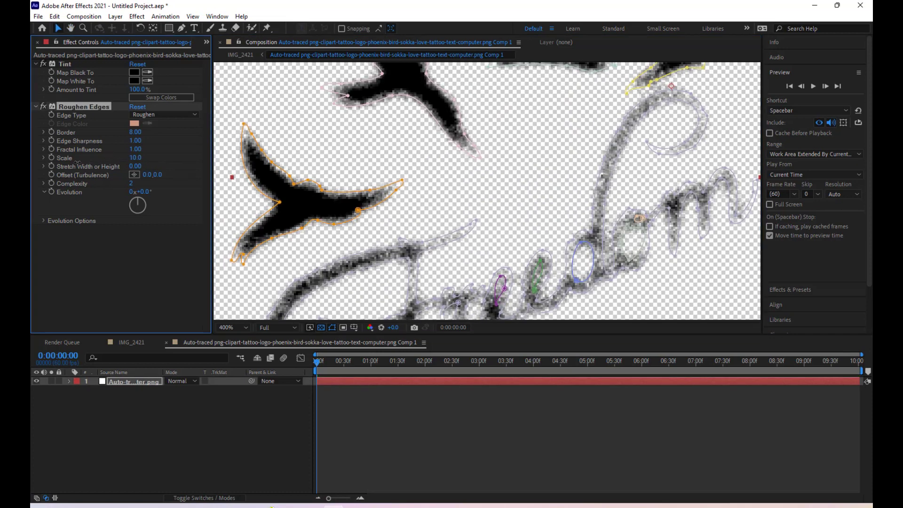
scroll(360, 196, "down", 2)
scroll(360, 196, "down", 2)
scroll(405, 210, "up", 2)
Lower the Roughen Edges Border to 4.80, then 3.30, checking the lettering zoomed in
left_click(243, 405)
scroll(464, 268, "up", 2)
left_click_drag(465, 268, 343, 192)
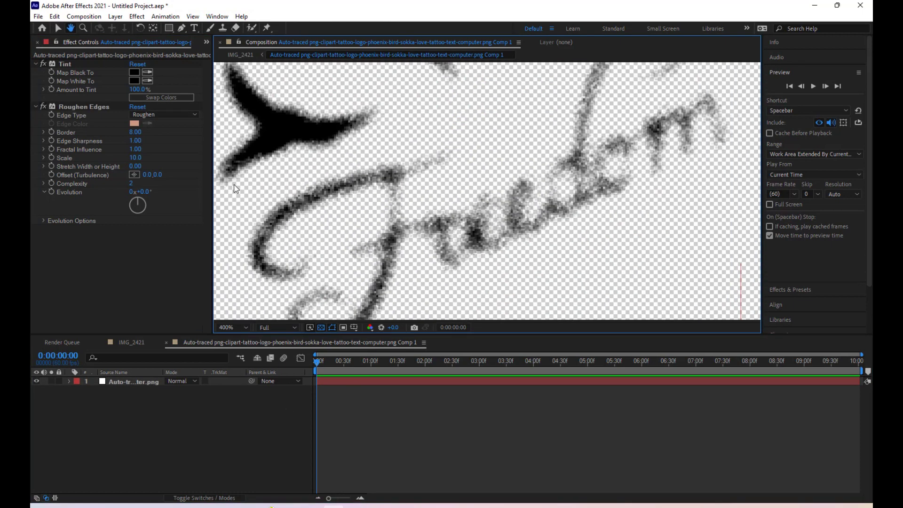
left_click_drag(136, 132, 116, 135)
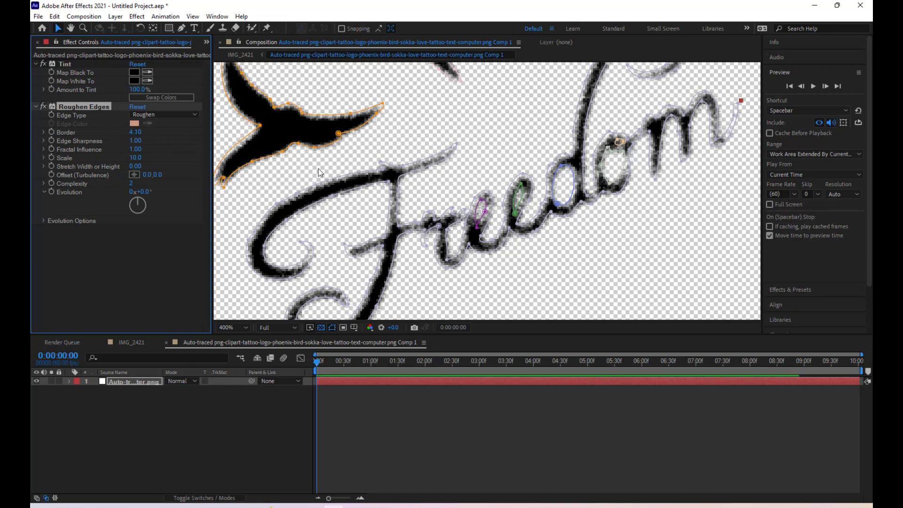
scroll(298, 173, "down", 2)
left_click(218, 408)
scroll(442, 238, "down", 2)
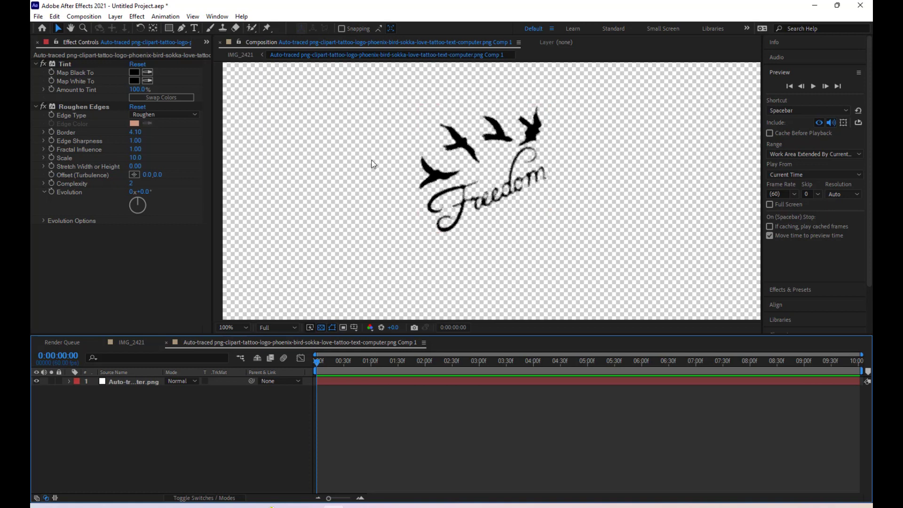
key("period")
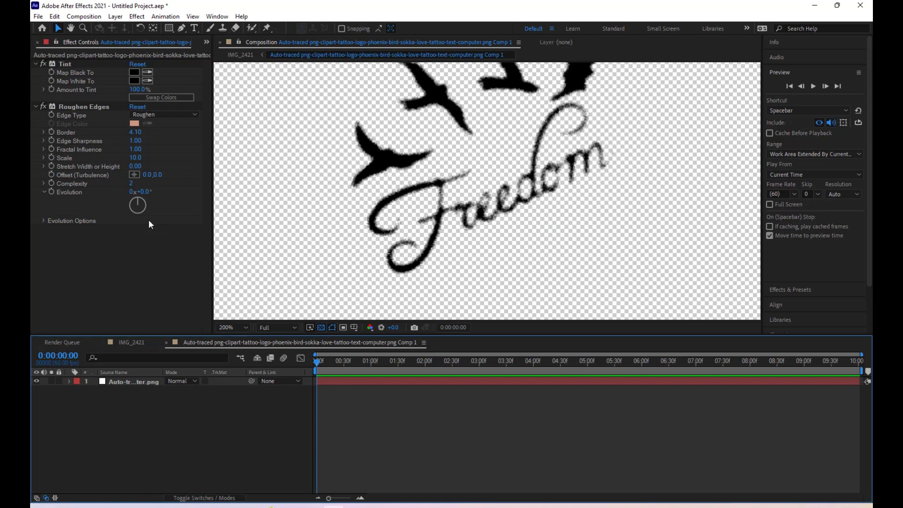
left_click_drag(135, 136, 143, 359)
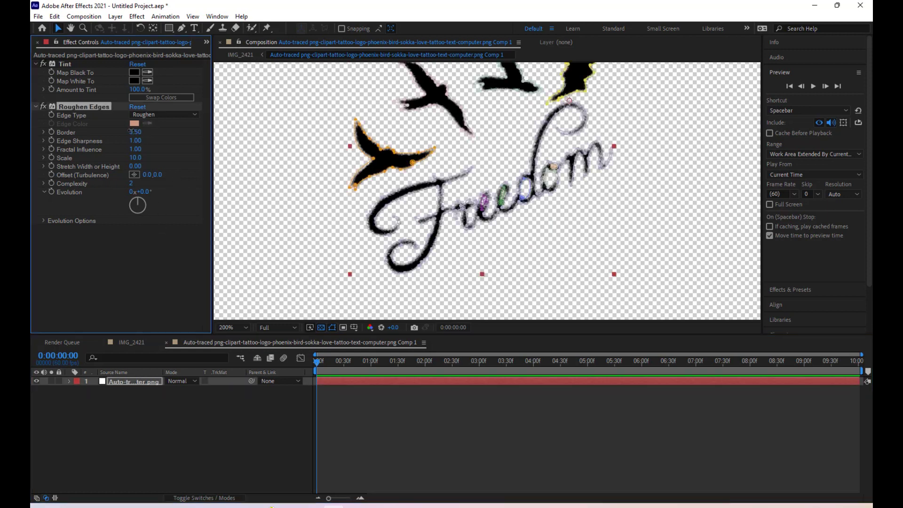
left_click(187, 410)
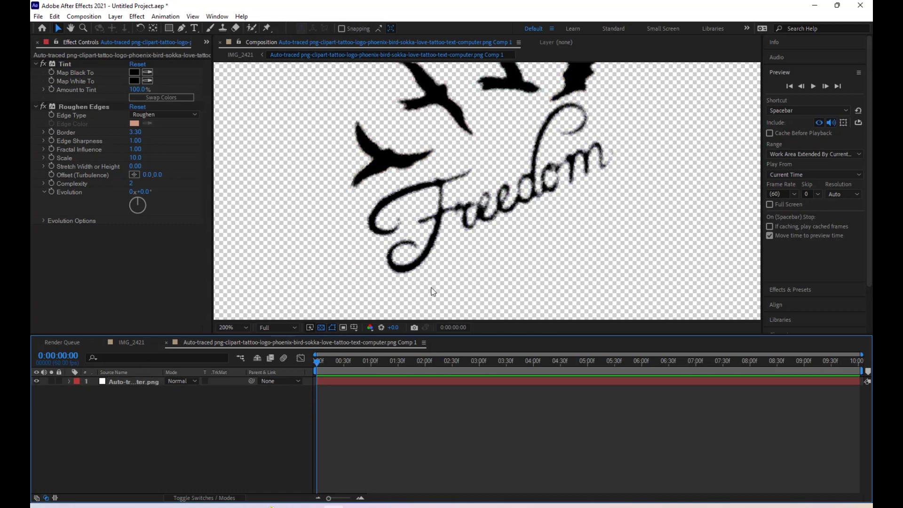
key("comma")
key("period")
left_click(137, 383)
left_click(240, 55)
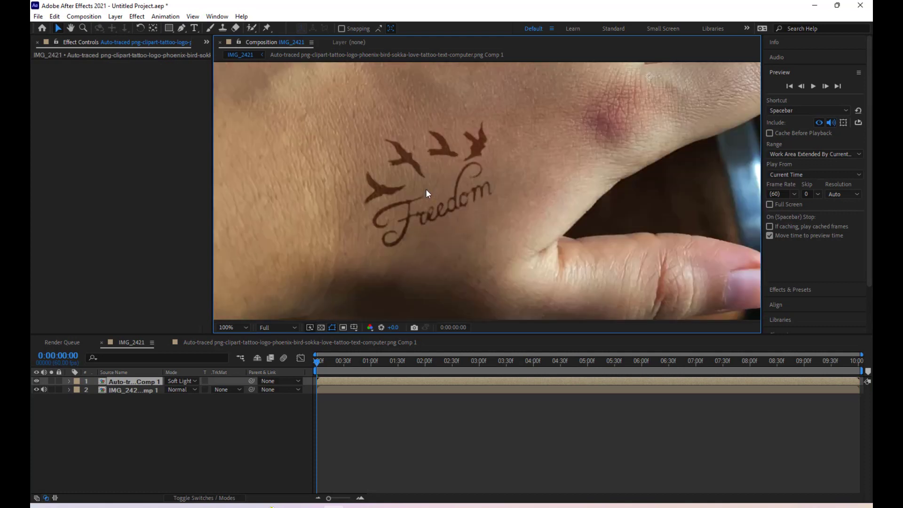
Copy the Mocha Pro effect from the hand footage onto the tattoo precomp layer
scroll(509, 180, "down", 1)
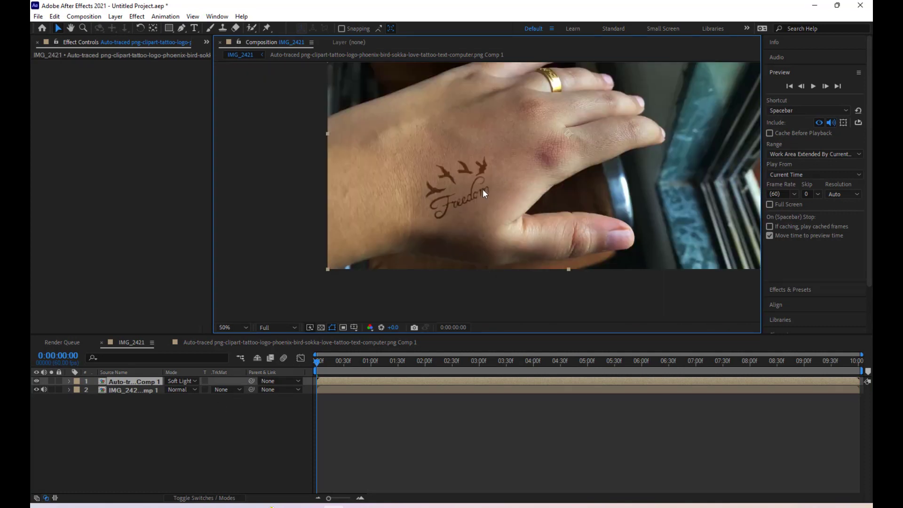
scroll(496, 192, "up", 1)
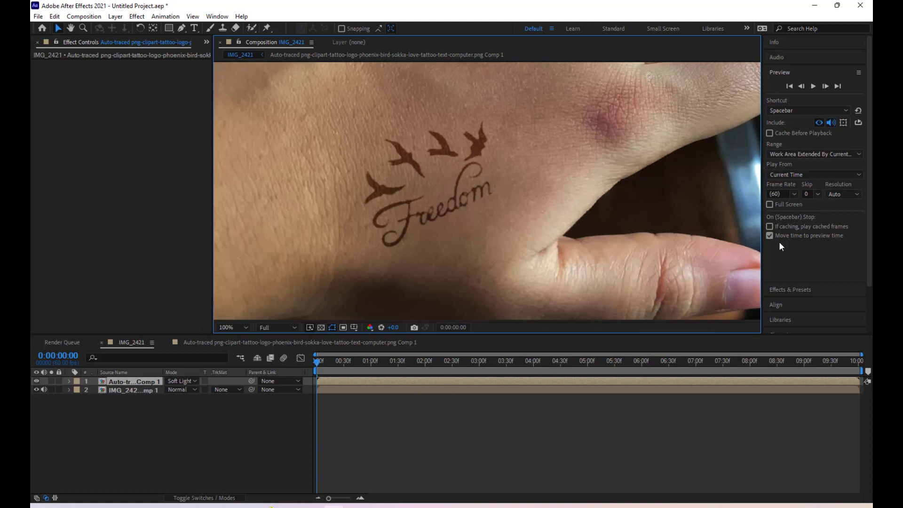
left_click(147, 392)
left_click(69, 63)
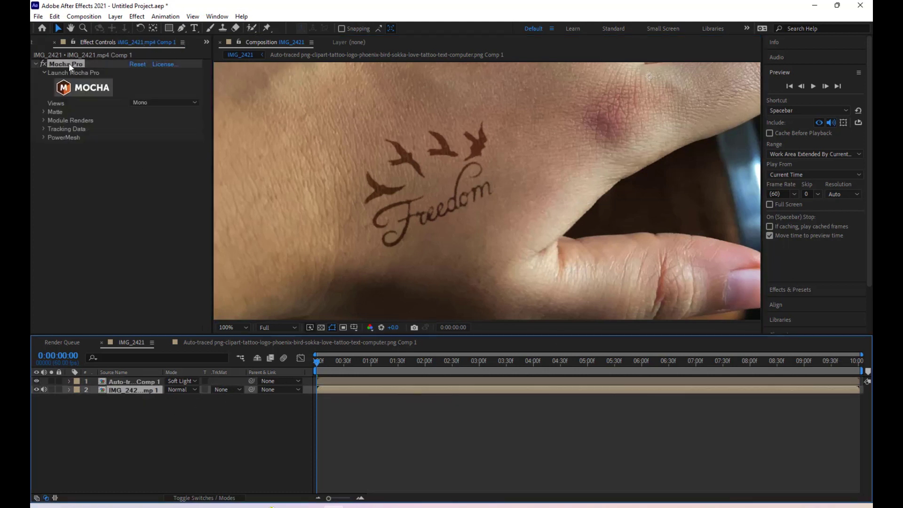
left_click(55, 16)
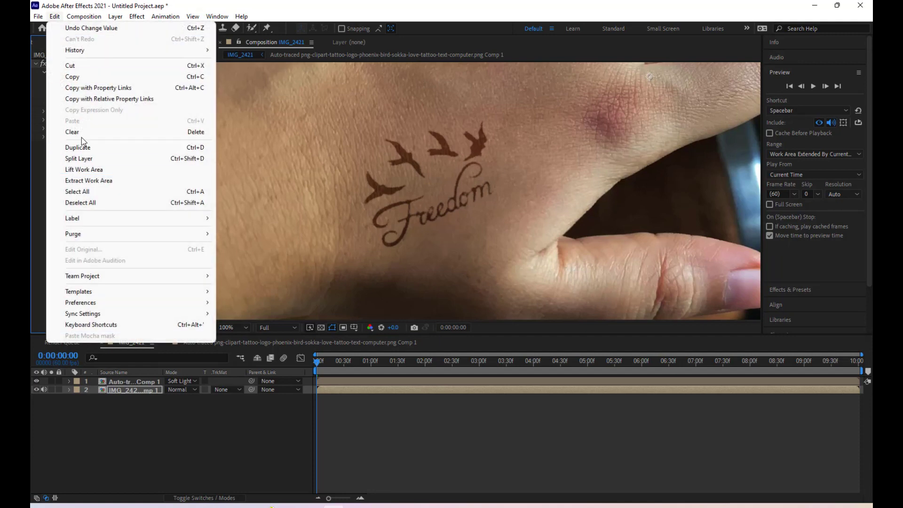
left_click(71, 76)
left_click(125, 381)
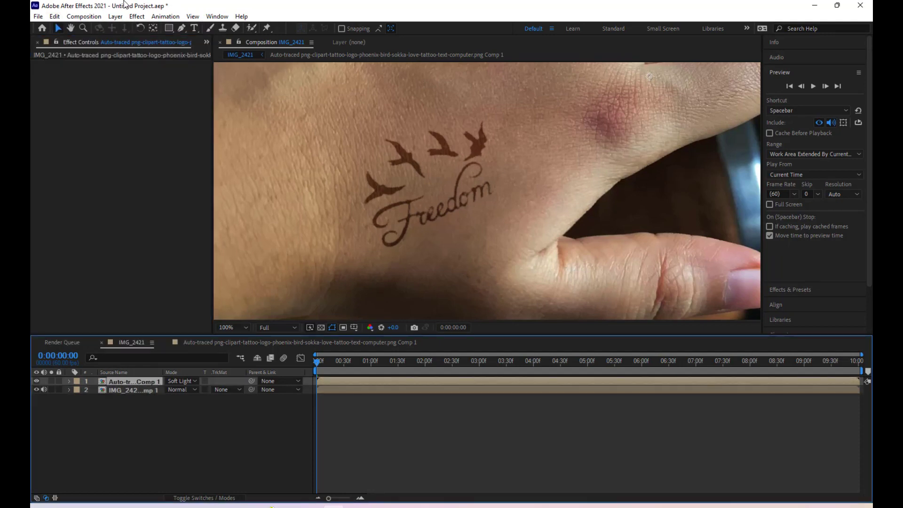
left_click(55, 17)
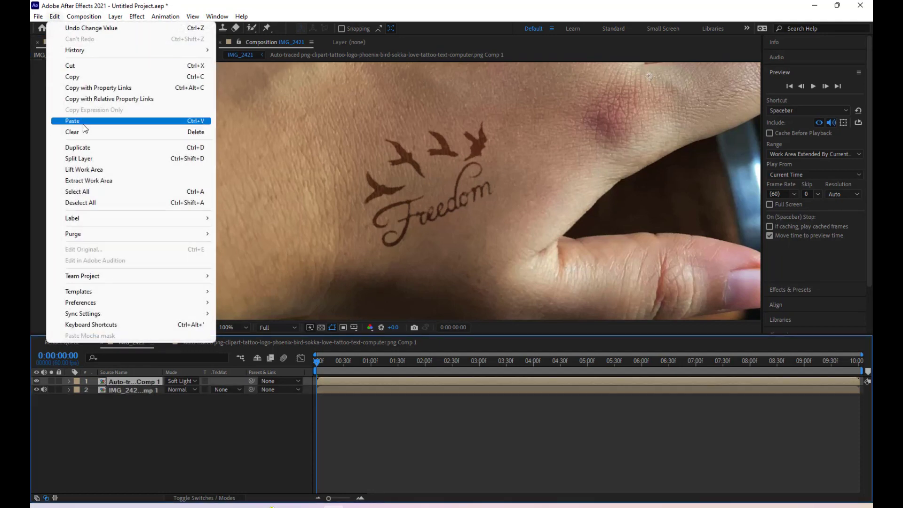
left_click(83, 123)
Set Mocha Pro's render Module to Stabilize: Warp, Warp Quality High, preview resolution Quarter
left_click(43, 120)
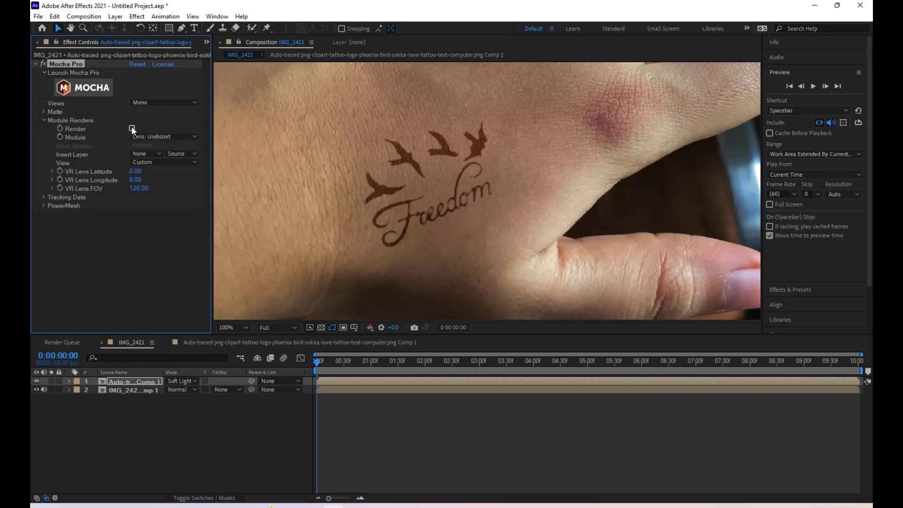
left_click(147, 136)
left_click(173, 224)
left_click(145, 144)
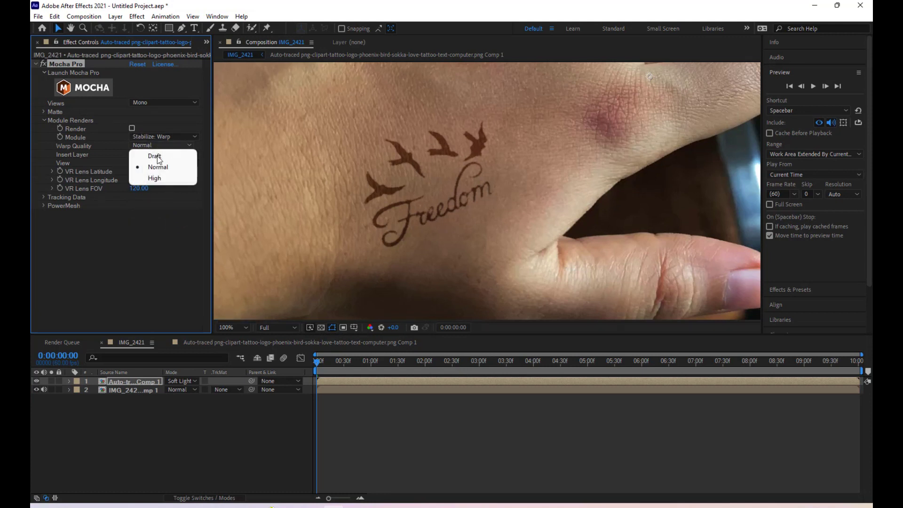
left_click(159, 180)
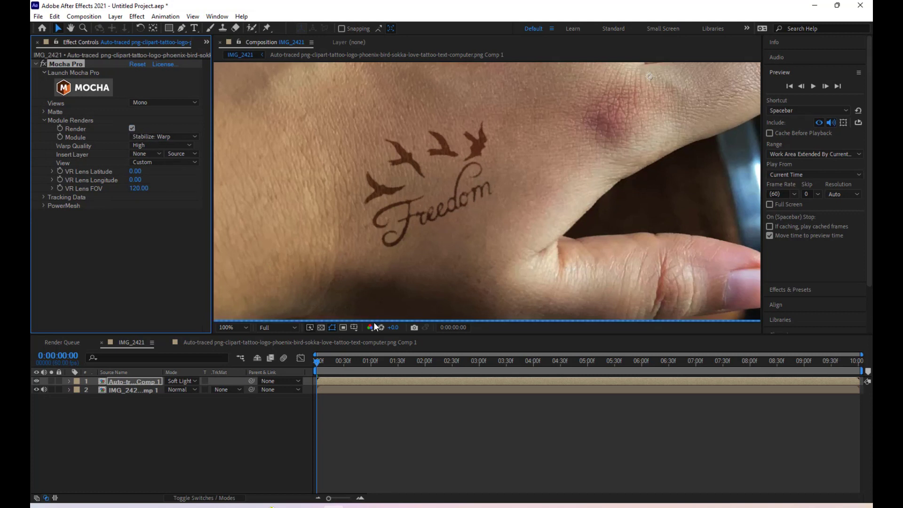
left_click(282, 328)
left_click(292, 388)
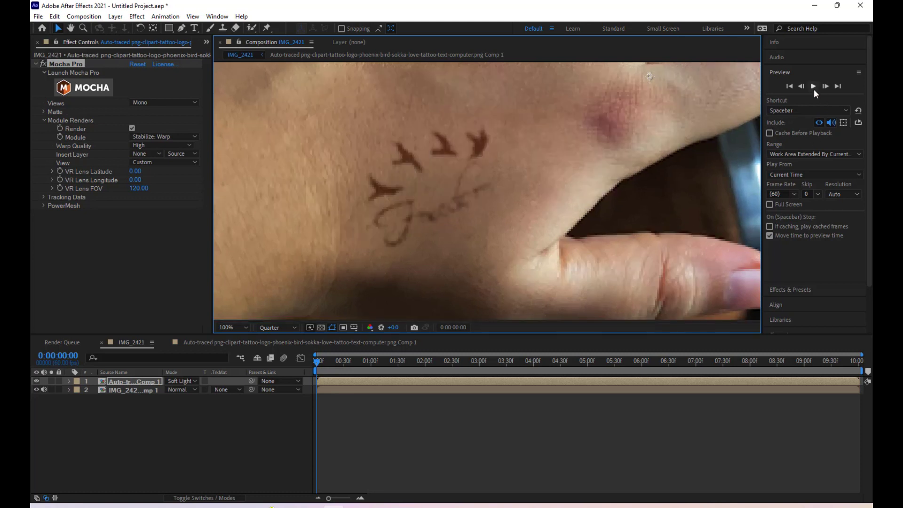
left_click(270, 328)
left_click(813, 86)
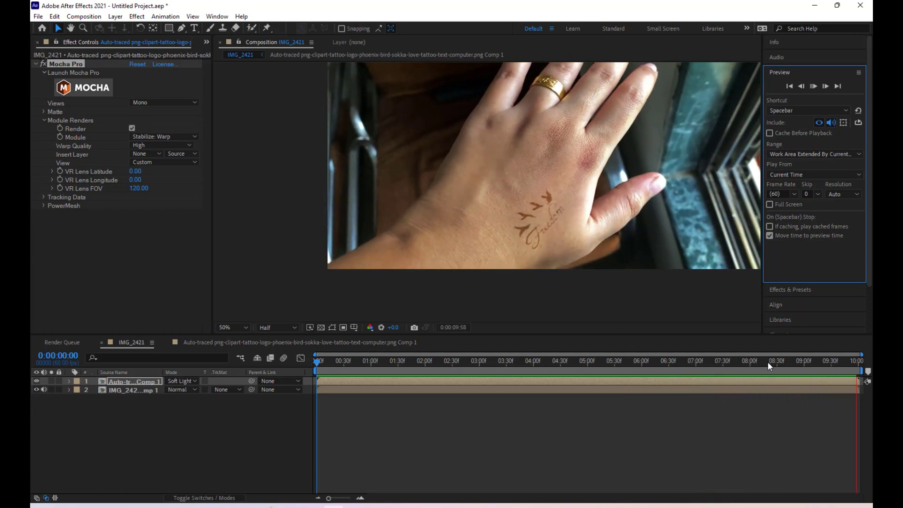
key("space")
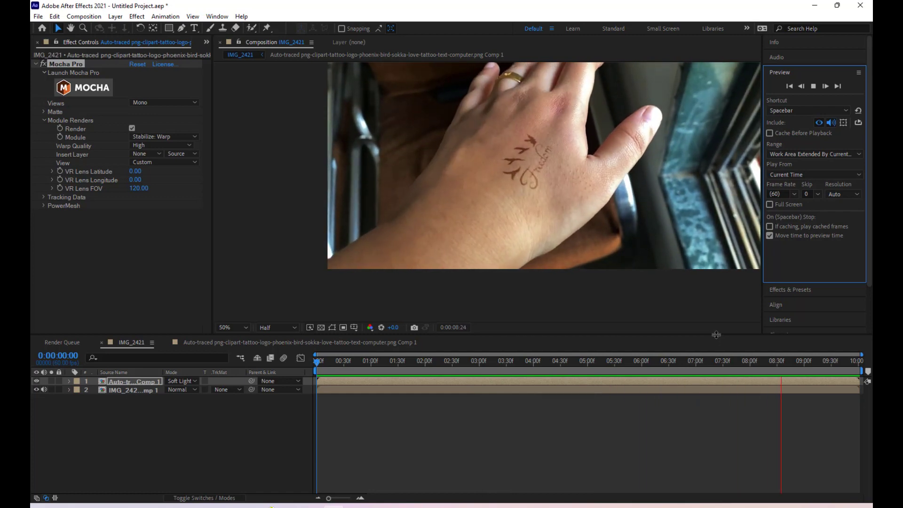
left_click(712, 363)
mouse_move(638, 366)
left_mouse_down()
mouse_move(385, 362)
mouse_move(136, 405)
left_mouse_up()
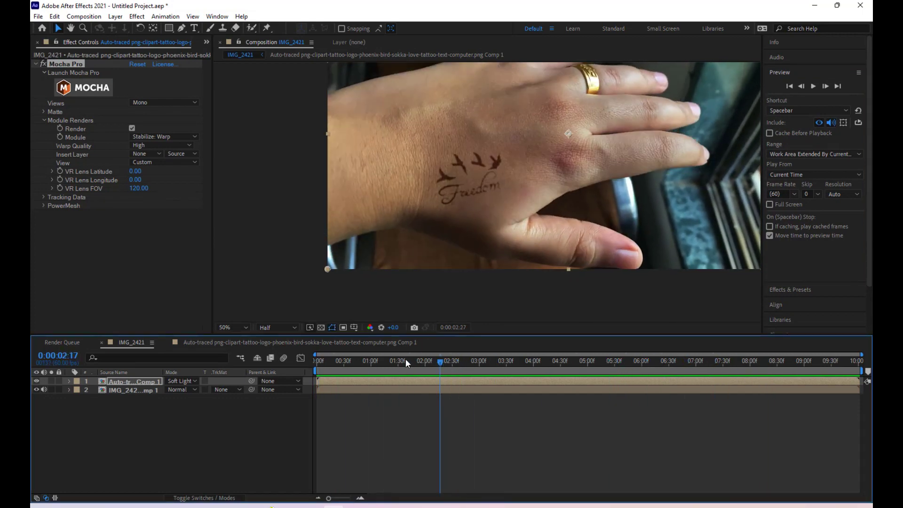
left_click(137, 405)
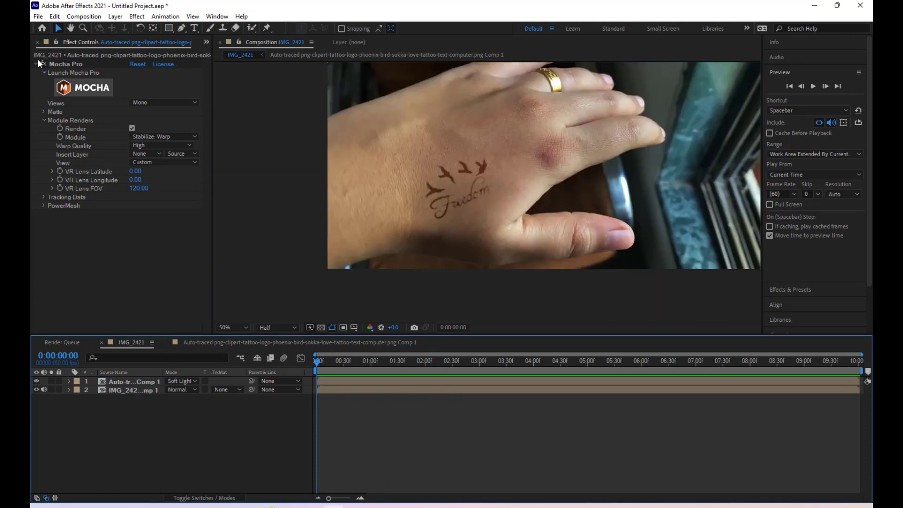
Add a new dark gray solid layer to the IMG_2421 timeline
left_click(40, 61)
left_click(182, 430)
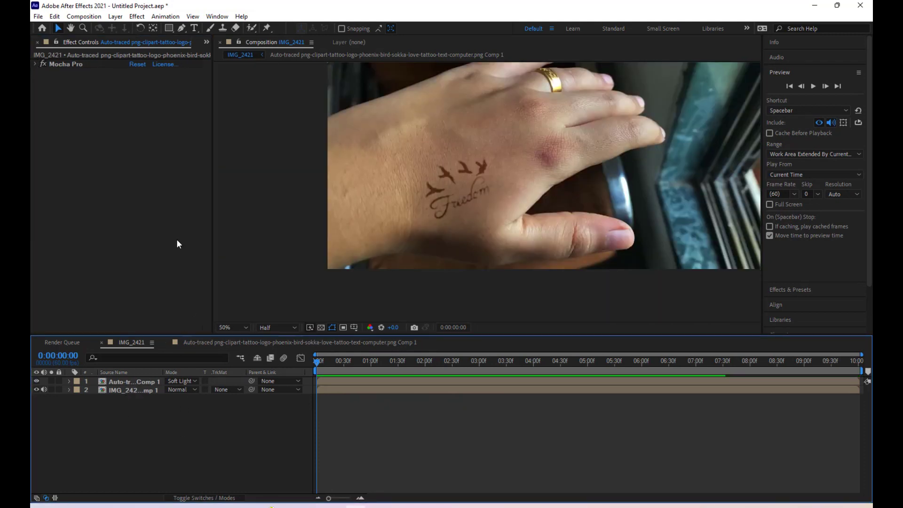
right_click(131, 415)
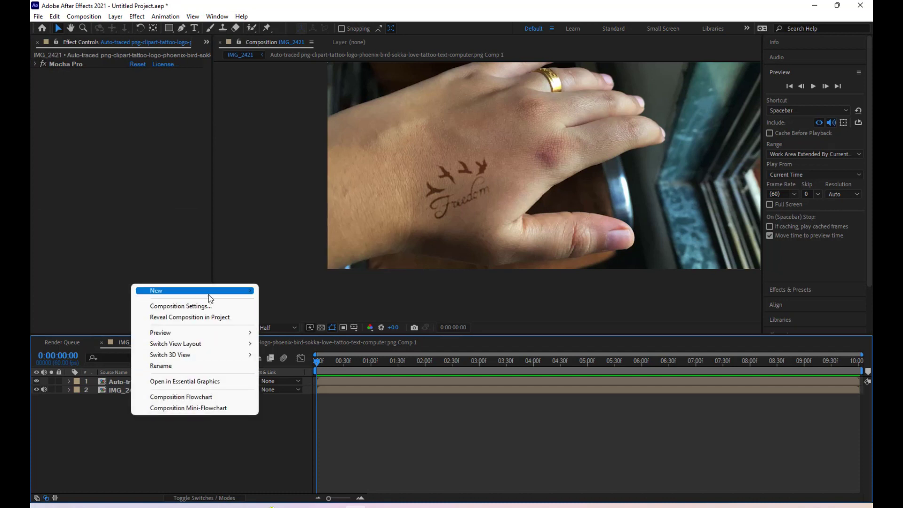
mouse_move(208, 292)
left_click(288, 318)
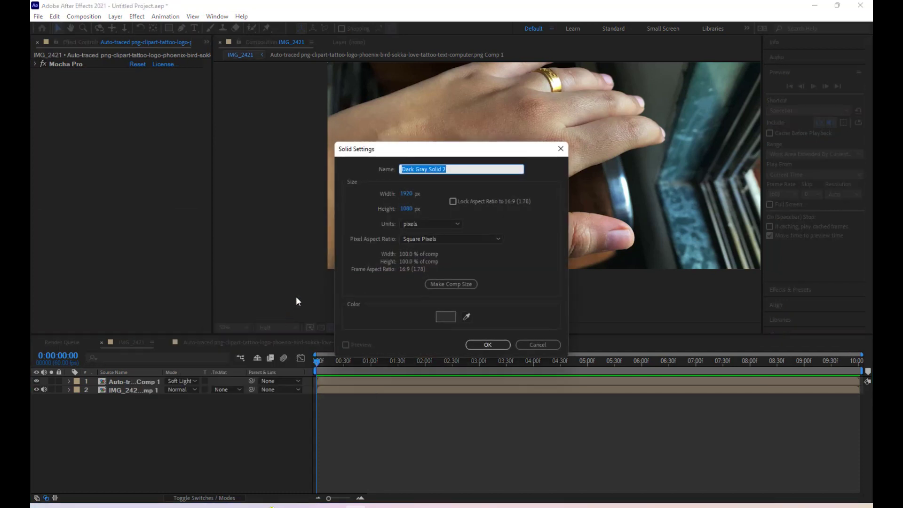
left_click(487, 344)
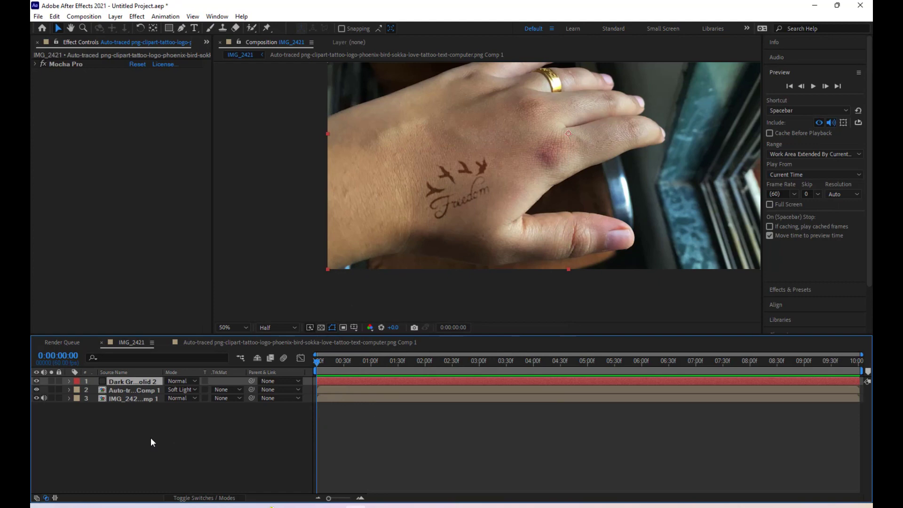
Inside the tattoo artwork precomp, copy the artwork layer's ten masks
left_click(119, 389)
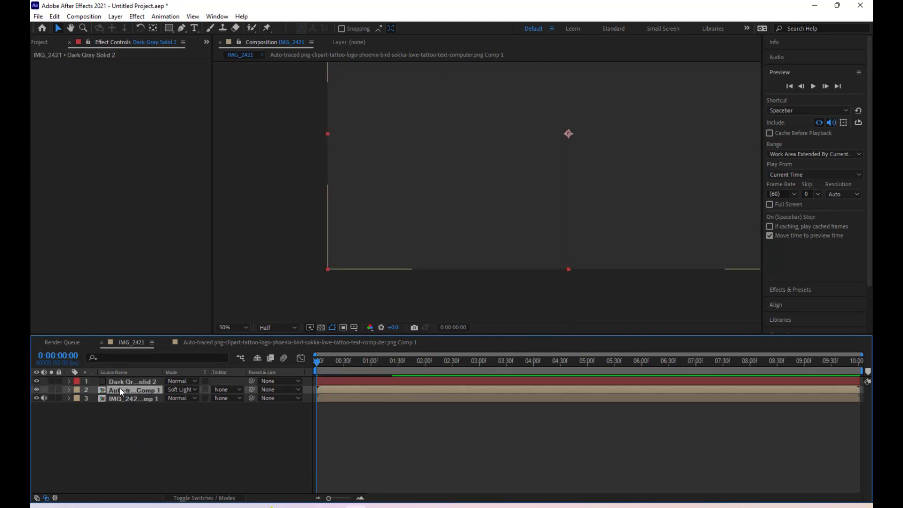
double_click(119, 388)
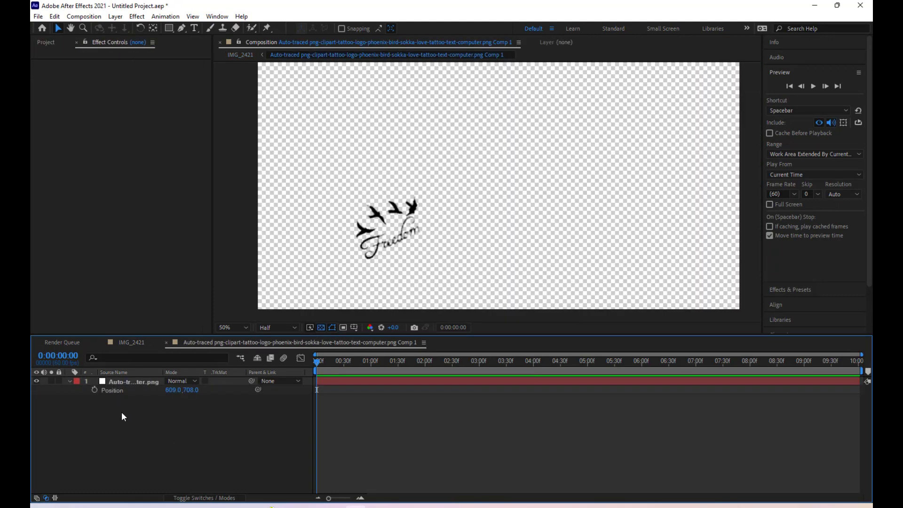
left_click(115, 379)
key("p")
left_click(72, 381)
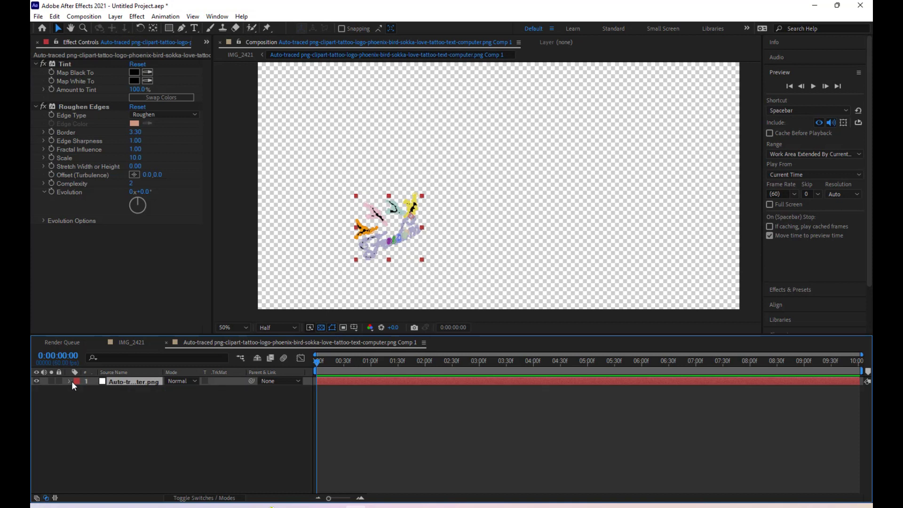
left_click(72, 381)
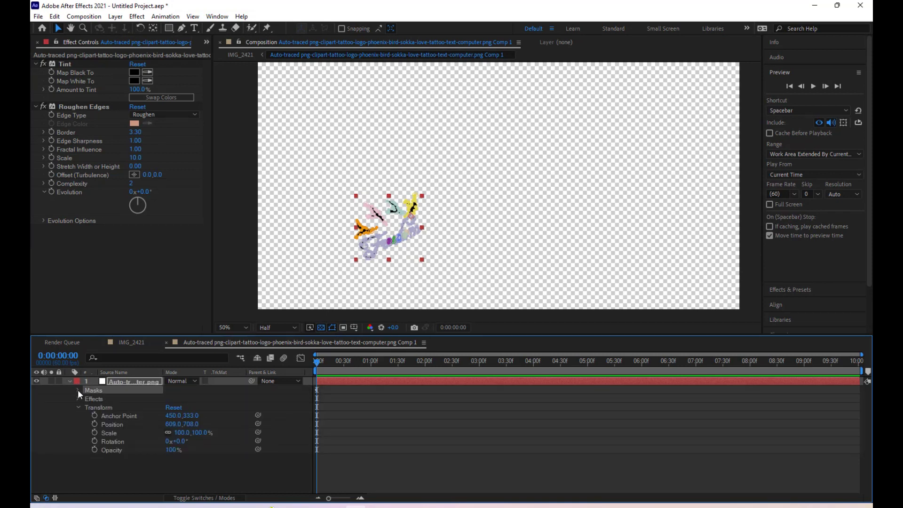
left_click(77, 390)
left_click(105, 400)
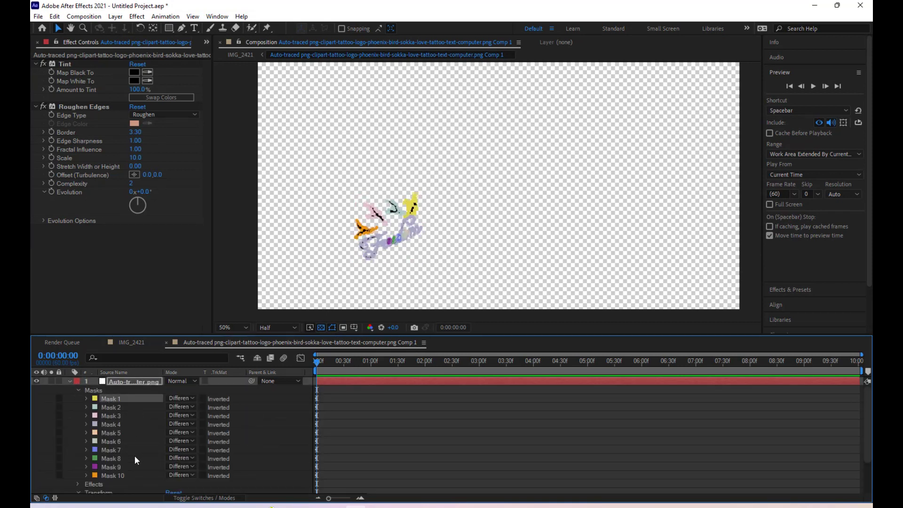
left_click(117, 475, "shift")
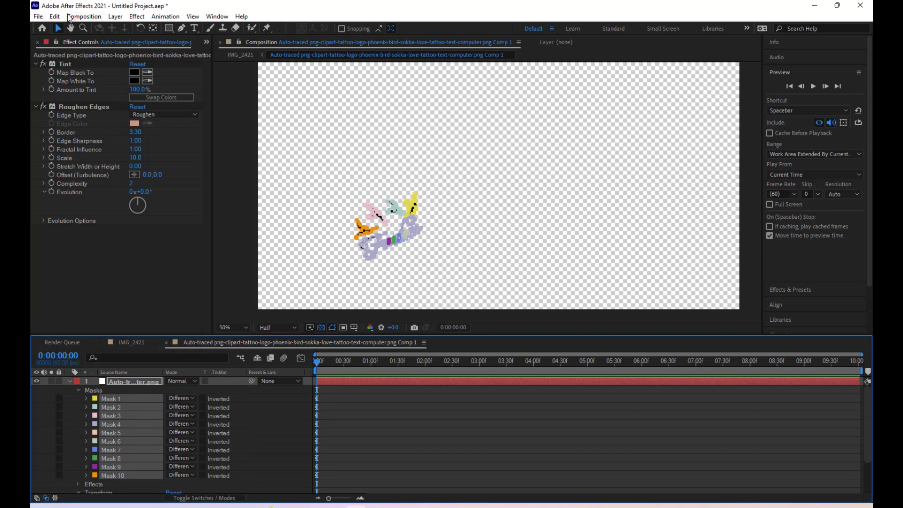
left_click(56, 16)
left_click(77, 77)
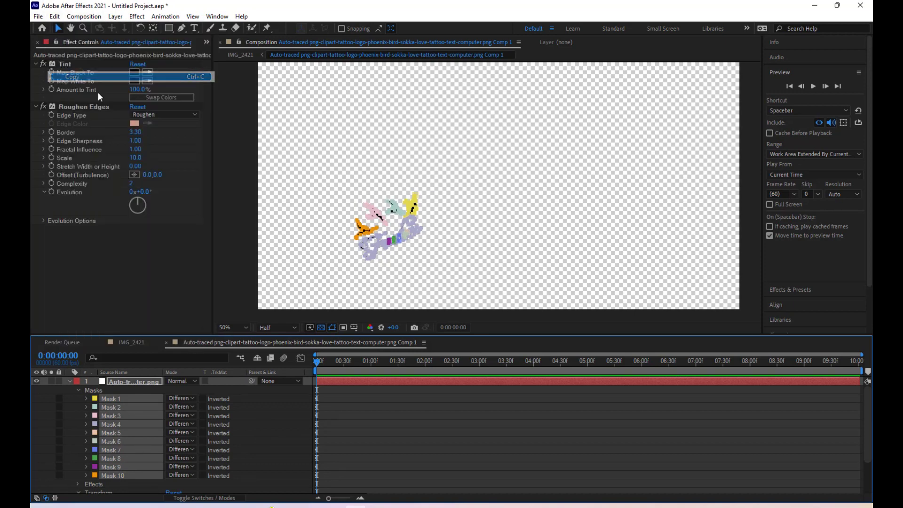
Paste the ten masks onto the dark gray solid in IMG_2421
left_click(139, 344)
left_click(121, 382)
left_click(65, 15)
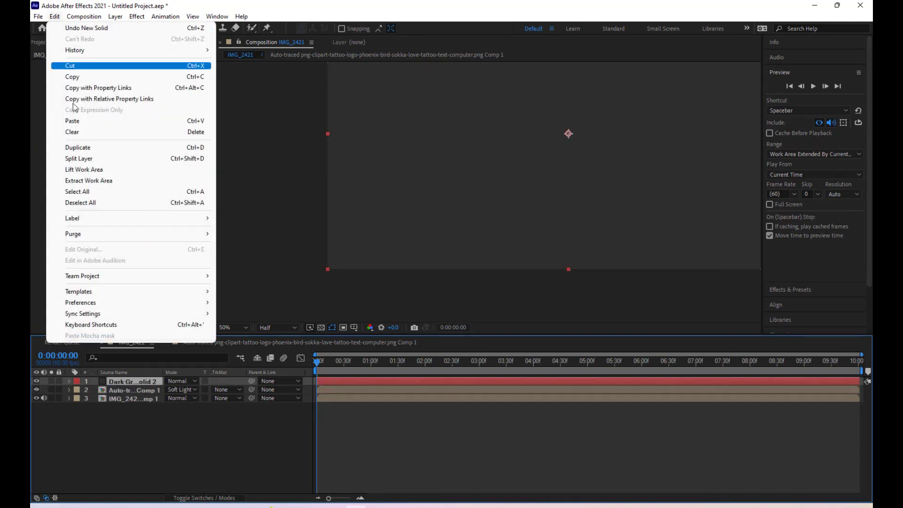
left_click(77, 126)
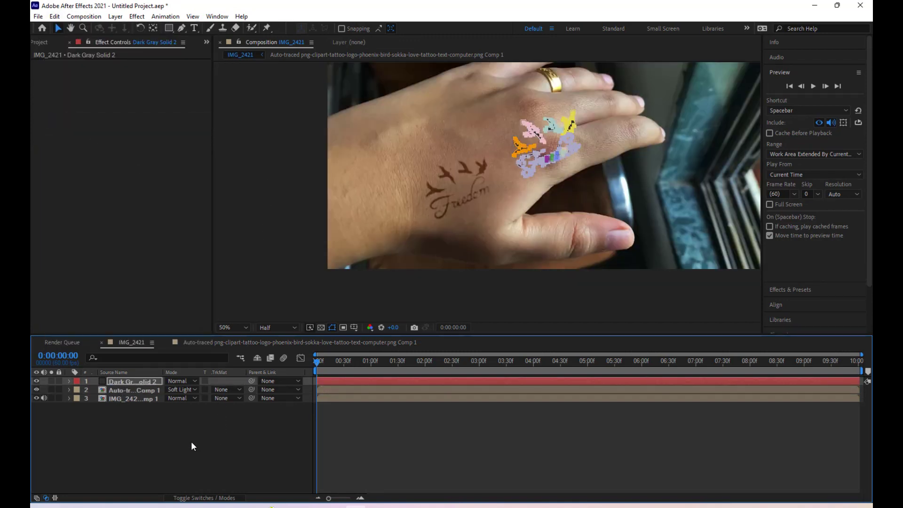
left_click(191, 446)
Copy the artwork layer's Position with property links and paste it onto the solid
left_click(139, 392)
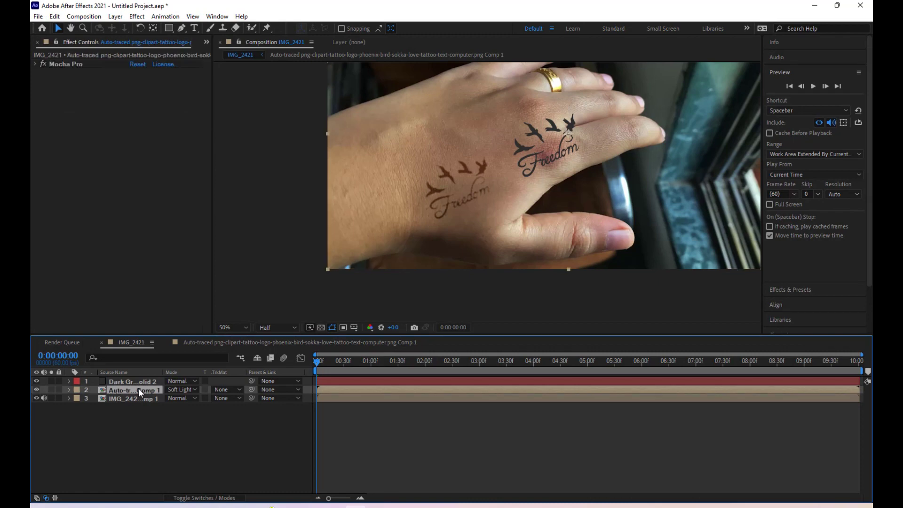
double_click(139, 389)
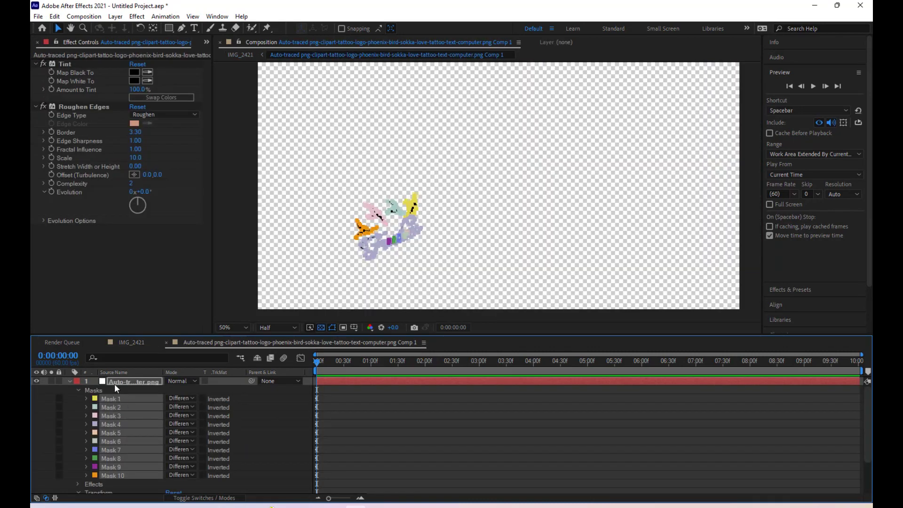
left_click(115, 384)
key("p")
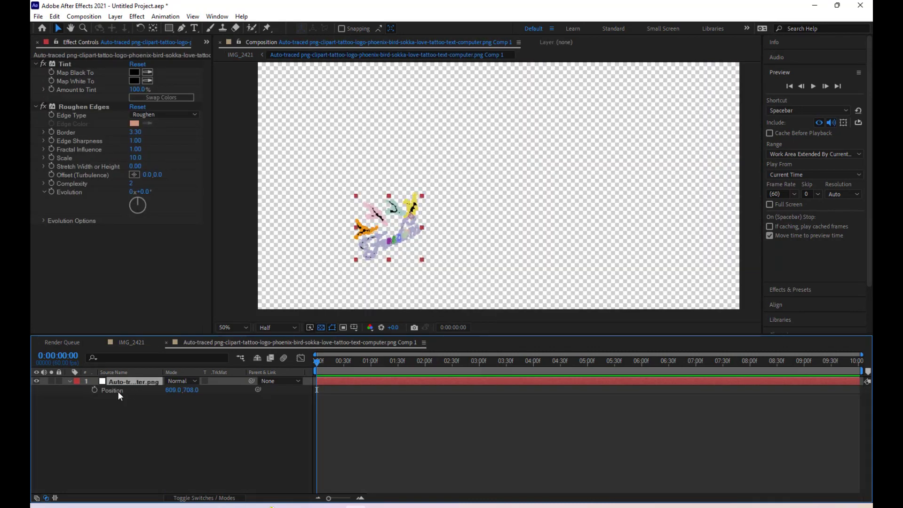
left_click(114, 391)
left_click(55, 16)
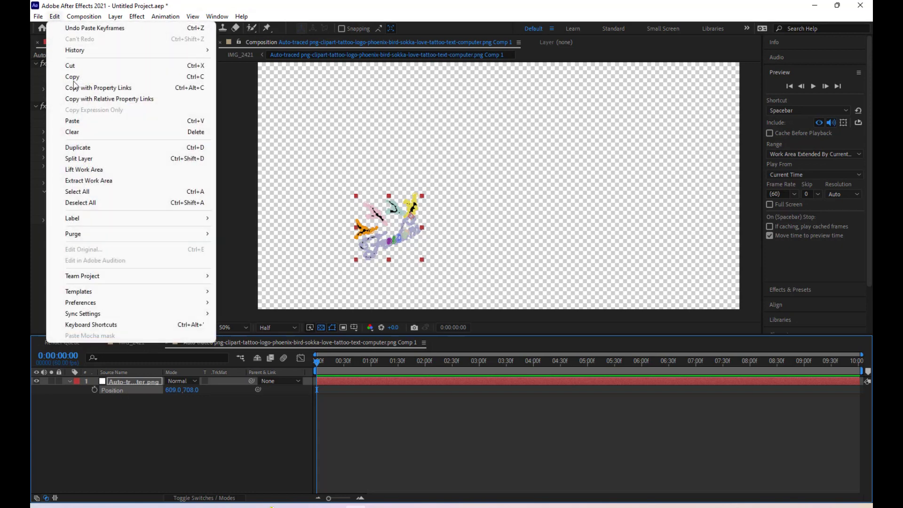
left_click(98, 87)
left_click(131, 342)
left_click(136, 381)
key("ctrl+v")
left_click(55, 16)
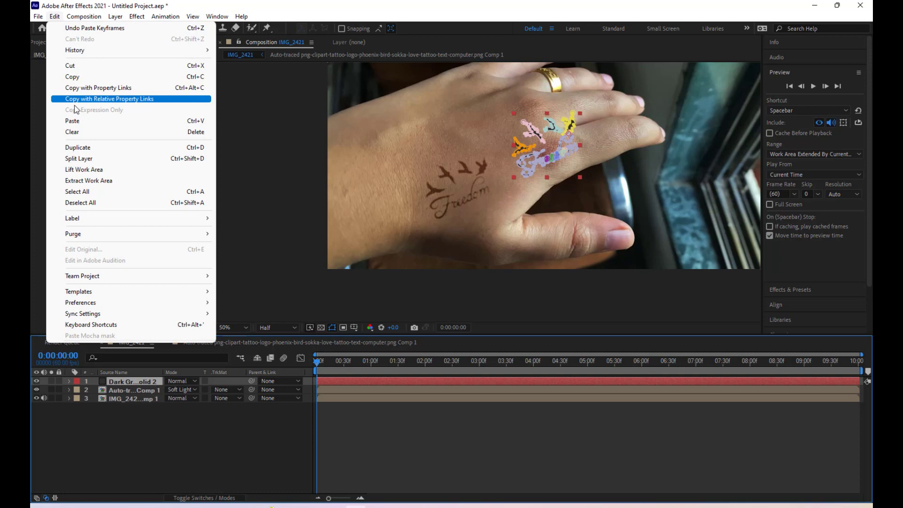
left_click(74, 118)
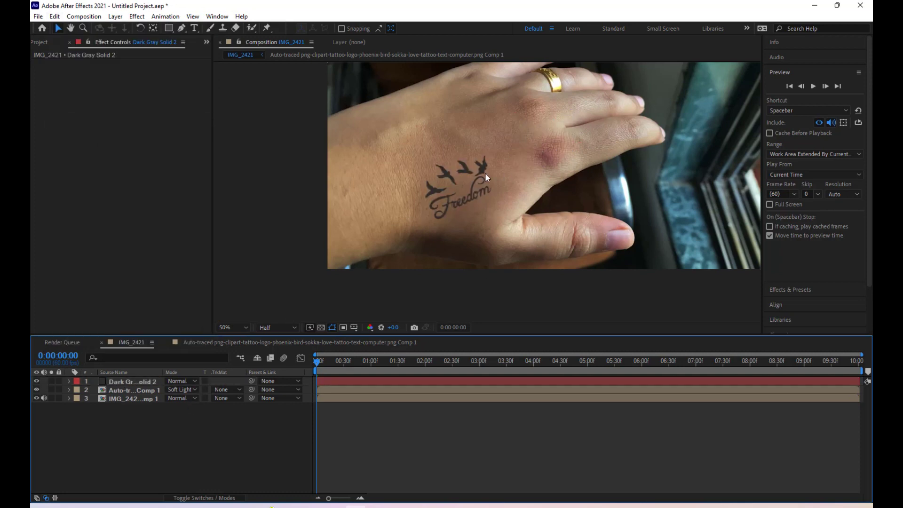
Pre-compose the dark gray solid with Move all attributes into the new composition
left_click(140, 381)
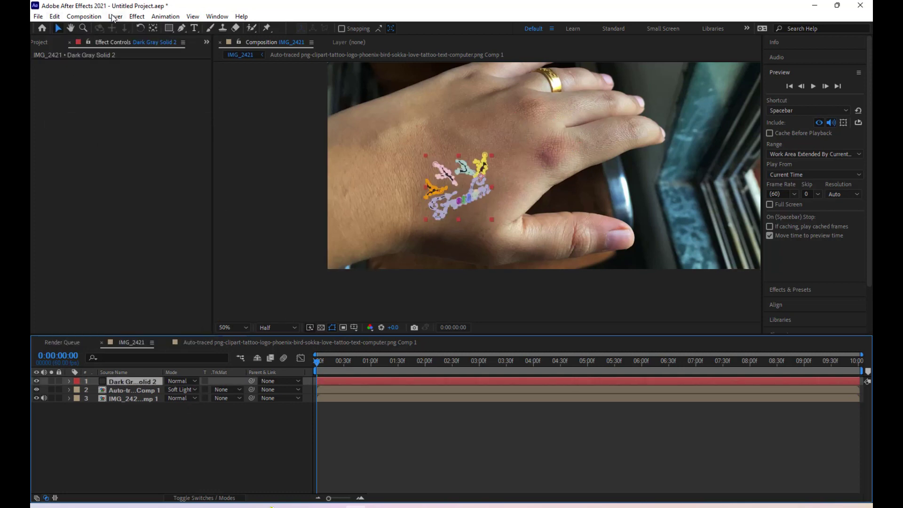
left_click(115, 17)
left_click(143, 354)
left_click(380, 262)
left_click(458, 318)
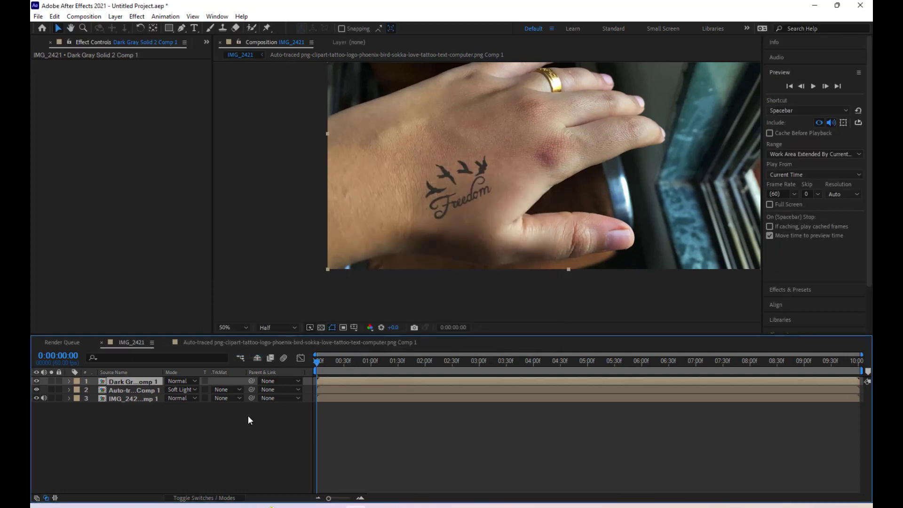
Open Dark Gray Solid 2 Comp 1 and apply Video Copilot Saber to its solid layer
double_click(145, 382)
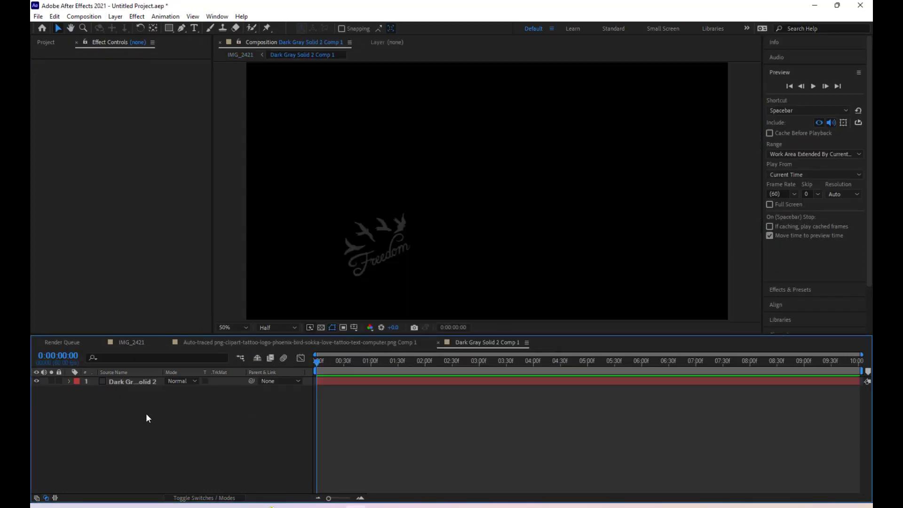
left_click(131, 385)
left_click(136, 16)
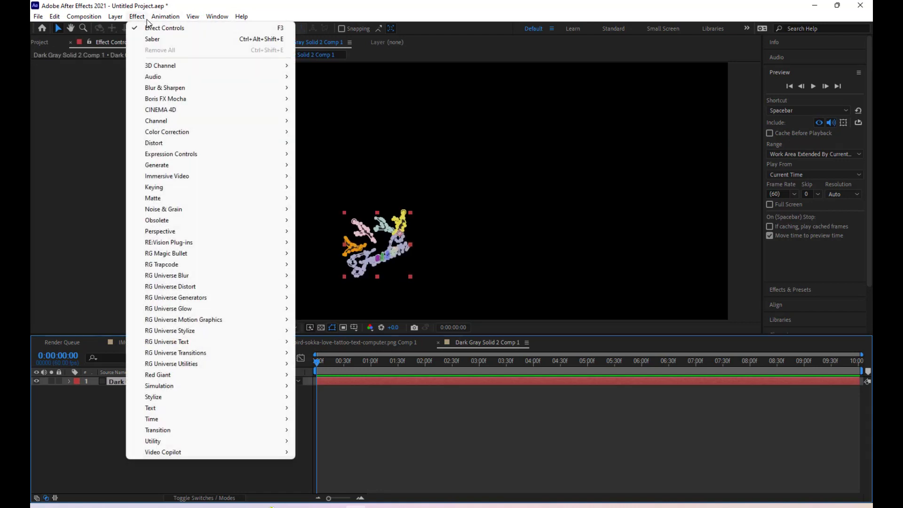
mouse_move(233, 452)
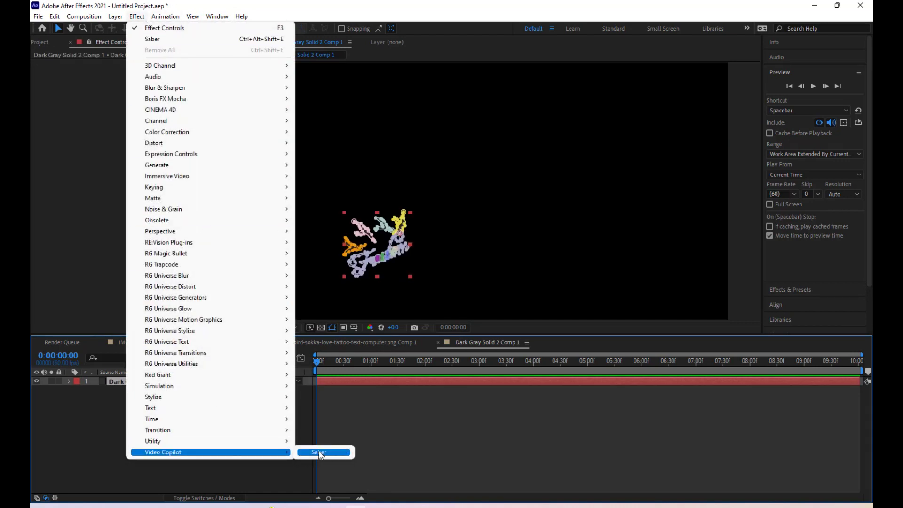
left_click(319, 453)
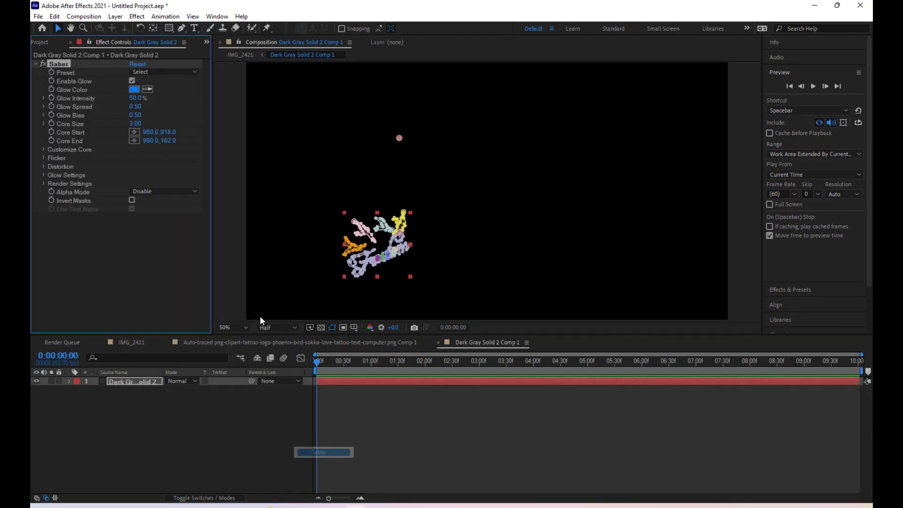
Switch Saber's Core Type to Layer Masks and set Glow Intensity to 5%
left_click(43, 150)
left_click(155, 158)
left_click(164, 179)
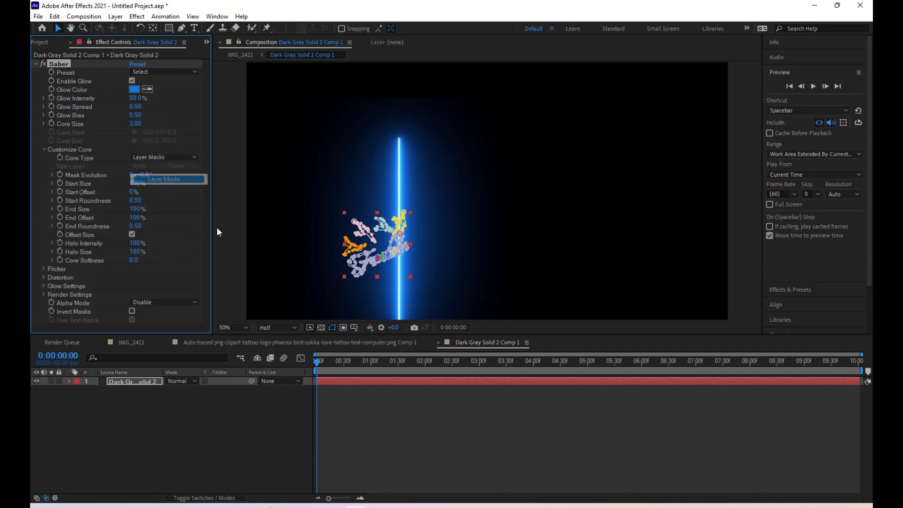
left_click(135, 98)
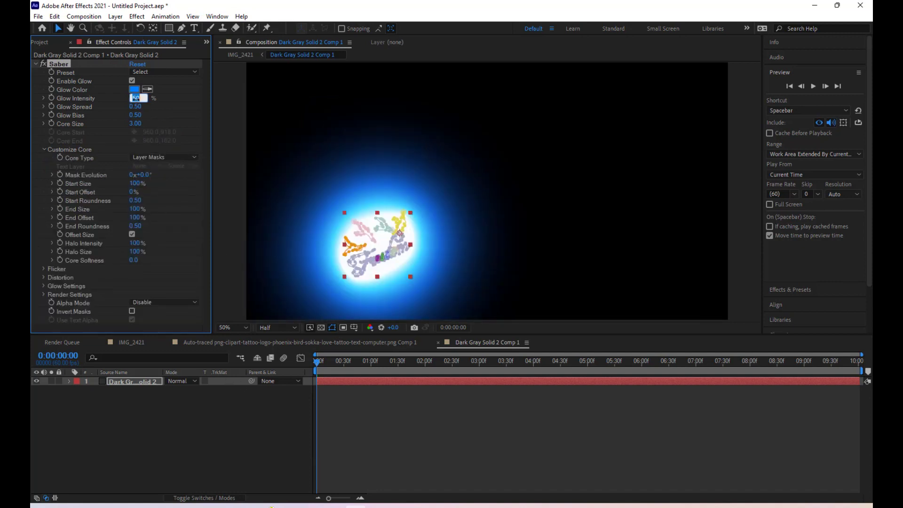
type("10.0")
key("Return")
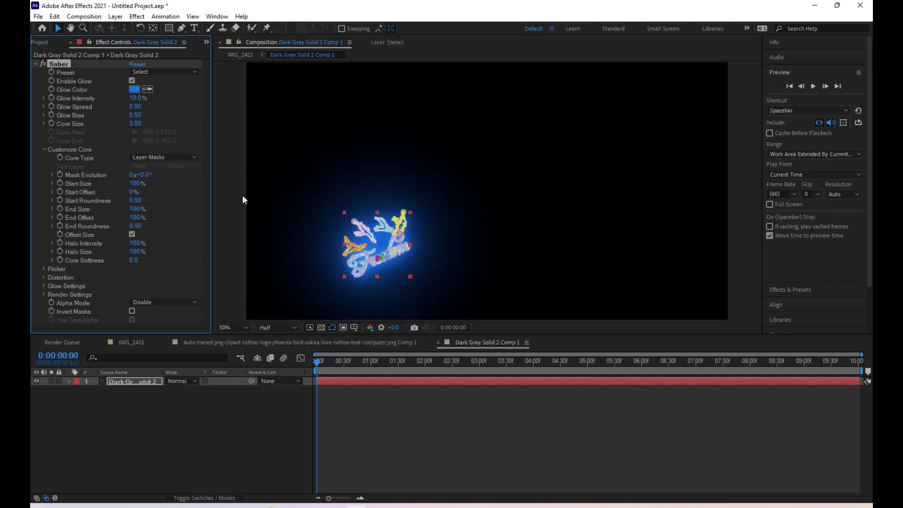
scroll(360, 230, "up", 2)
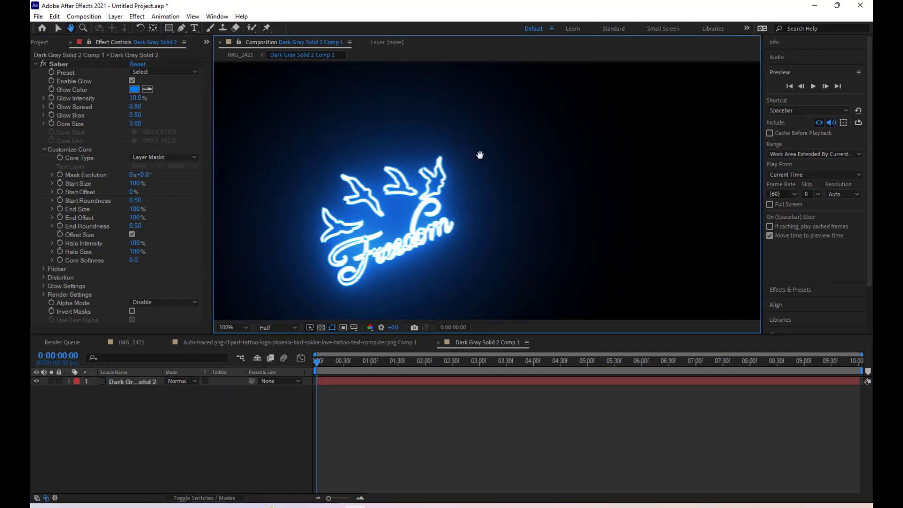
key("v")
left_click(136, 98)
type("5")
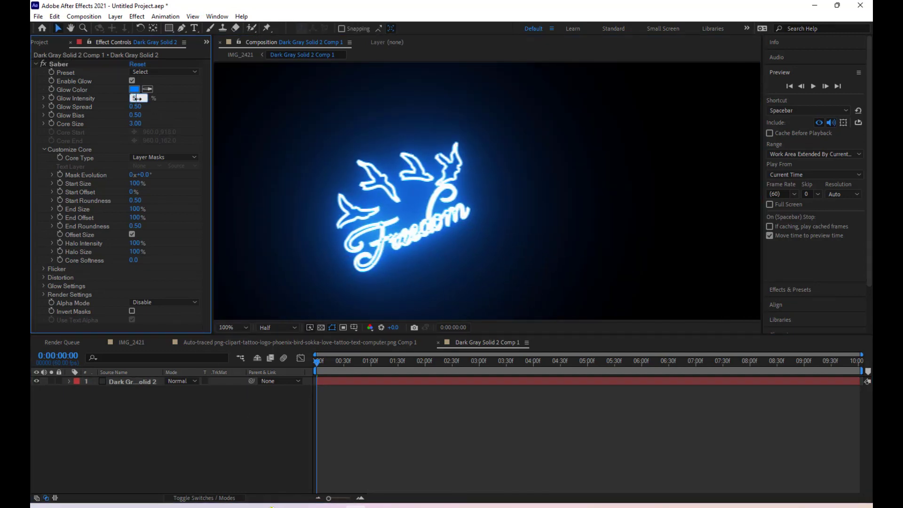
key("Return")
Scrub Saber's Start Size to 0% and End Offset to 10%, showing layer names in the timeline
left_click(197, 409)
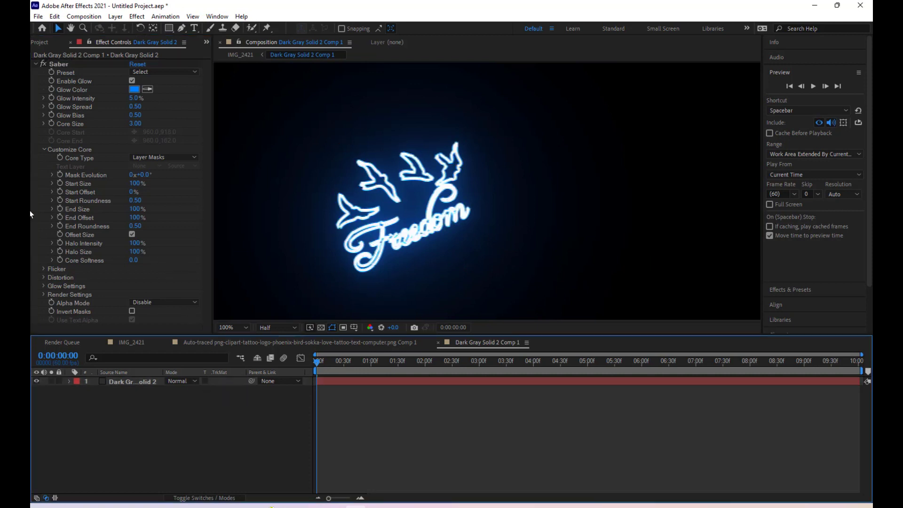
left_click_drag(137, 189, 48, 192)
left_click(231, 407)
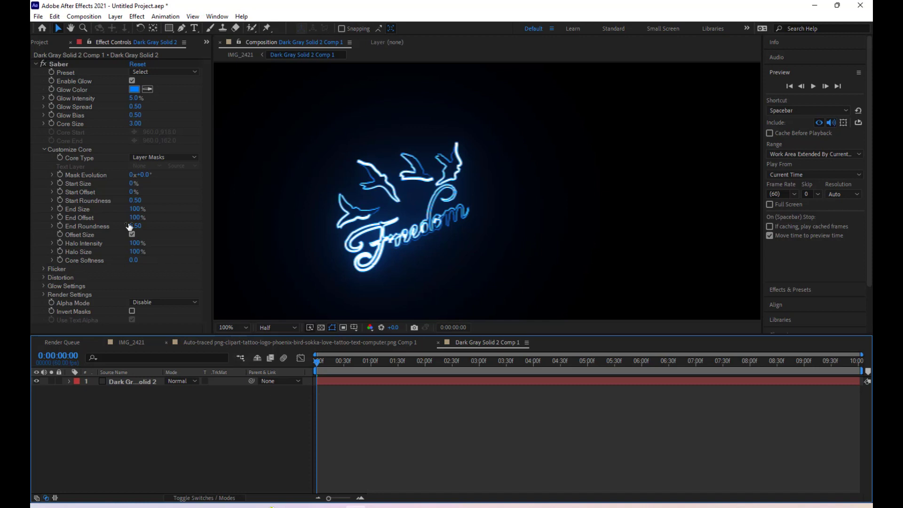
mouse_move(135, 218)
left_mouse_down()
mouse_move(121, 211)
mouse_move(141, 355)
left_mouse_up()
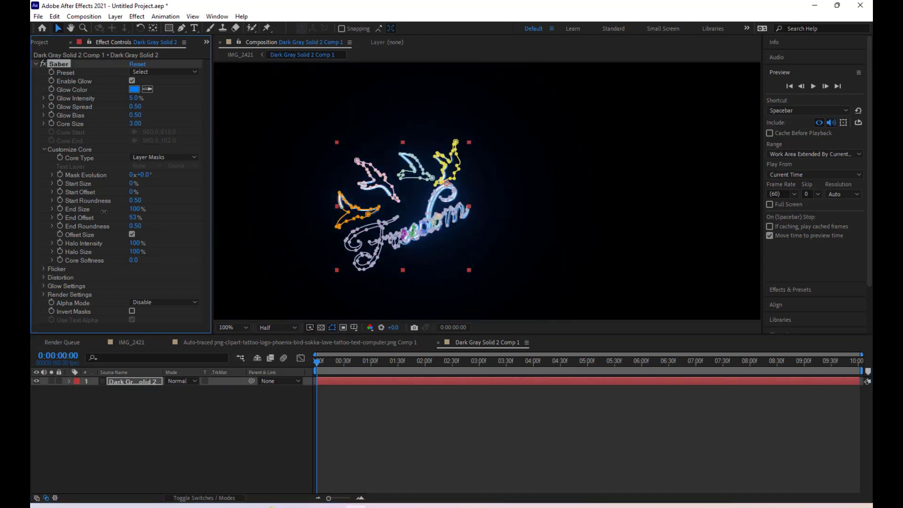
left_click(146, 413)
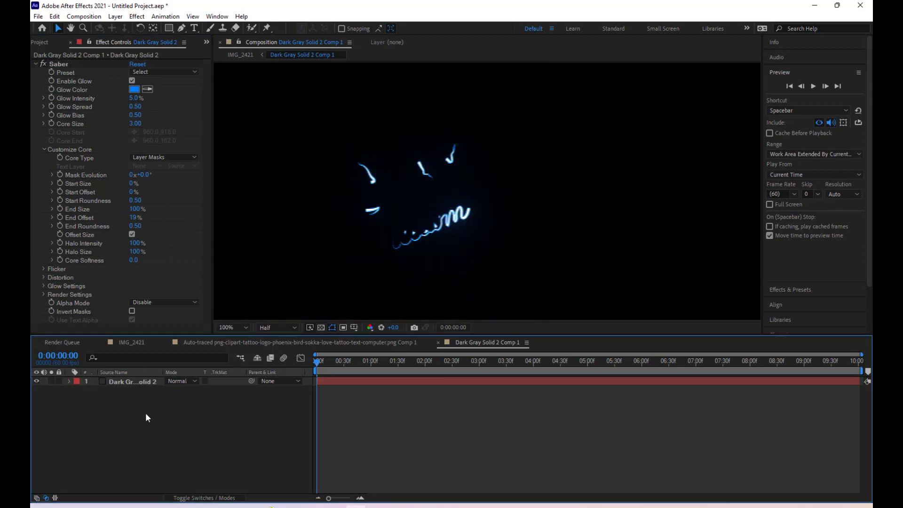
left_click(131, 381)
left_click(144, 372)
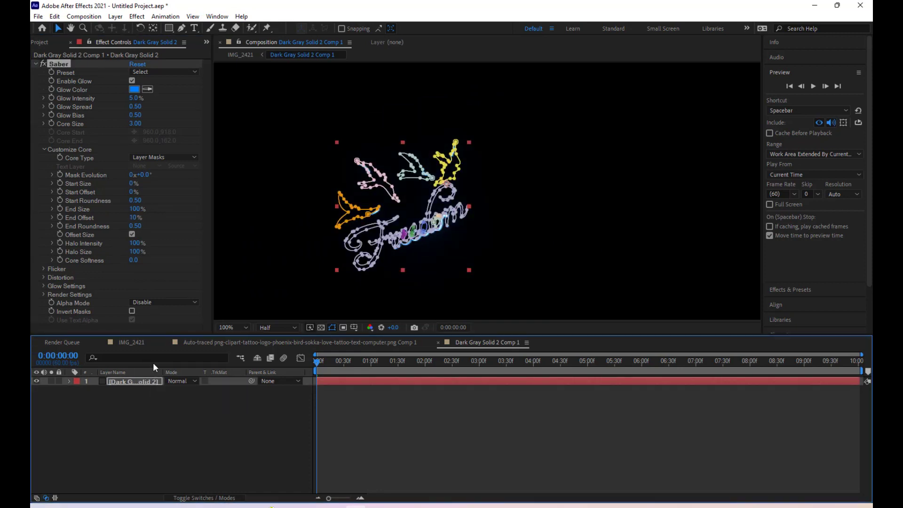
left_click(181, 453)
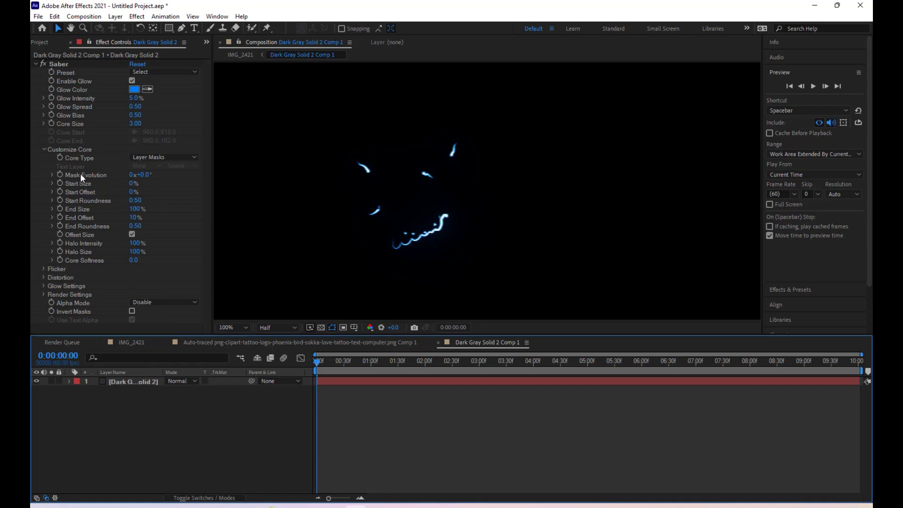
Add a time*200 expression to Mask Evolution and preview the moving glow
left_click(60, 174, "alt")
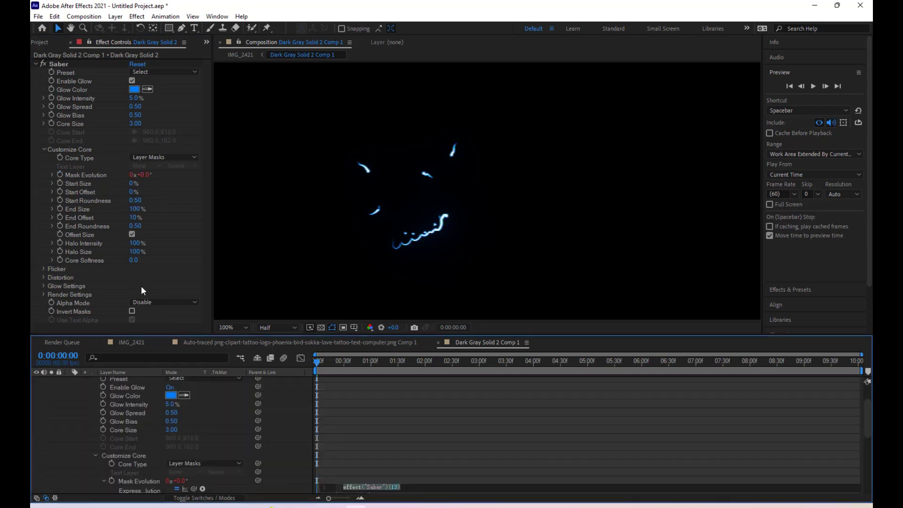
type("time*")
type("200")
key("KP_Enter")
key("space")
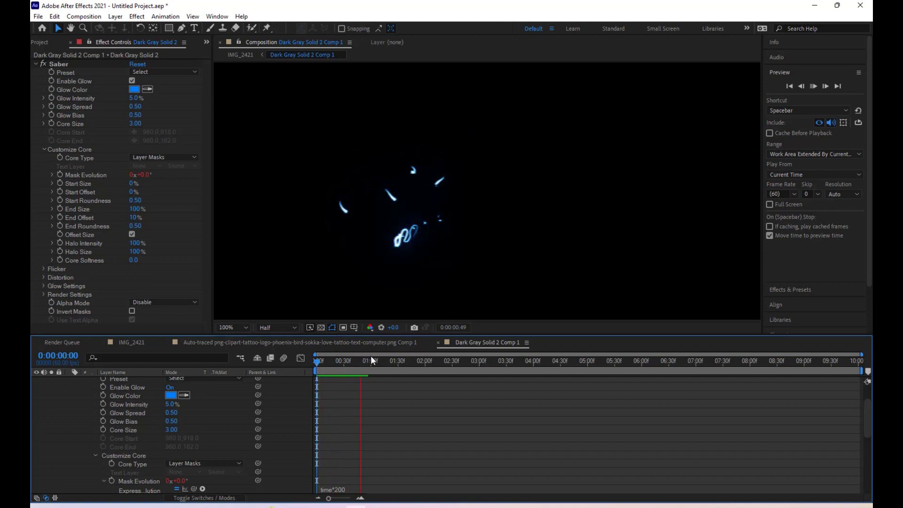
left_click(330, 371)
Slow the Mask Evolution expression to time*150 and replay from the start
left_click(348, 490)
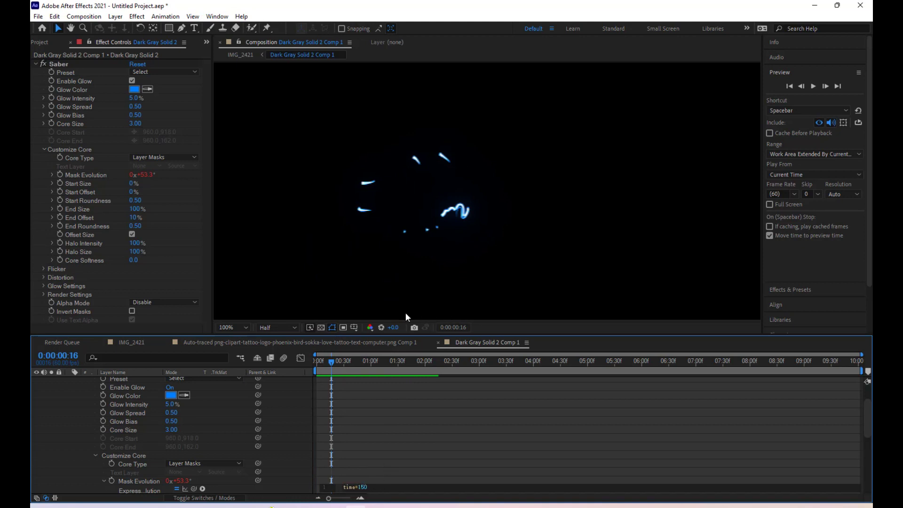
left_click(300, 365)
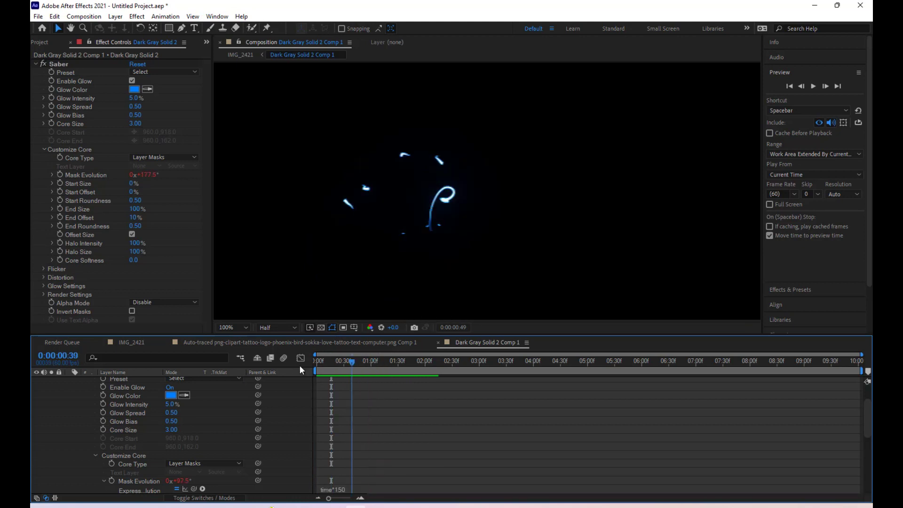
key("Home")
key("space")
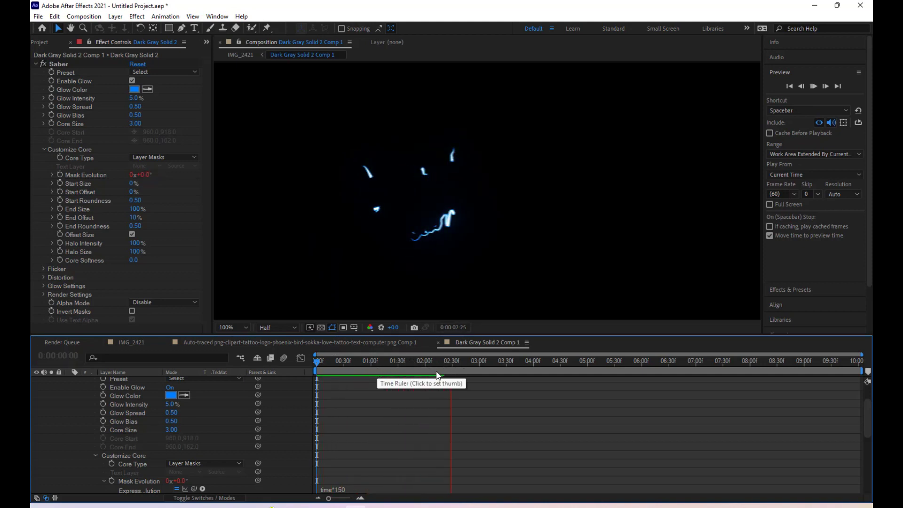
Change the Saber Glow Color to a bright orange
left_click(134, 89)
type("E9B500")
key("Return")
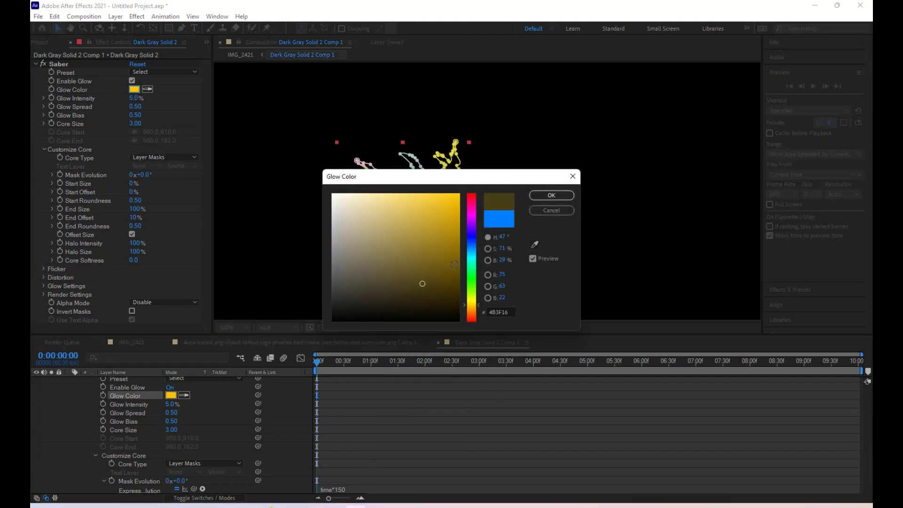
left_click(459, 193)
left_click(473, 308)
left_click(541, 196)
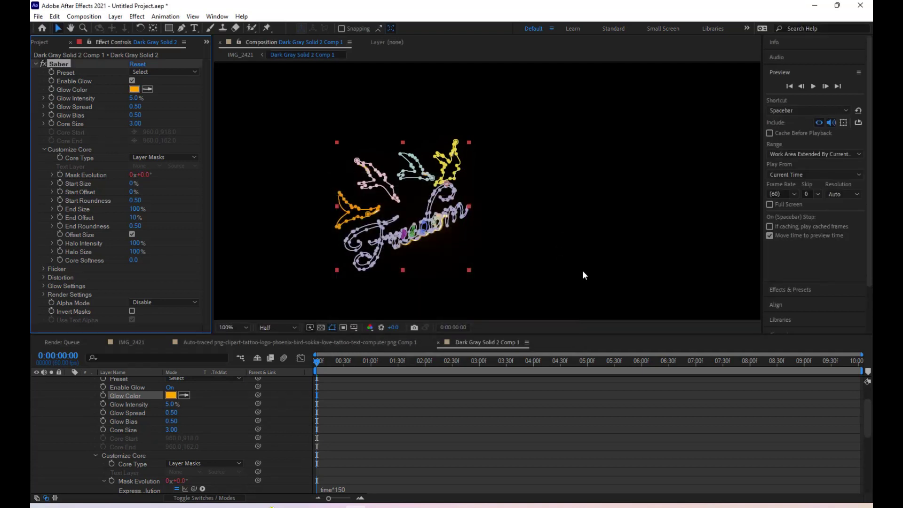
left_click(582, 270)
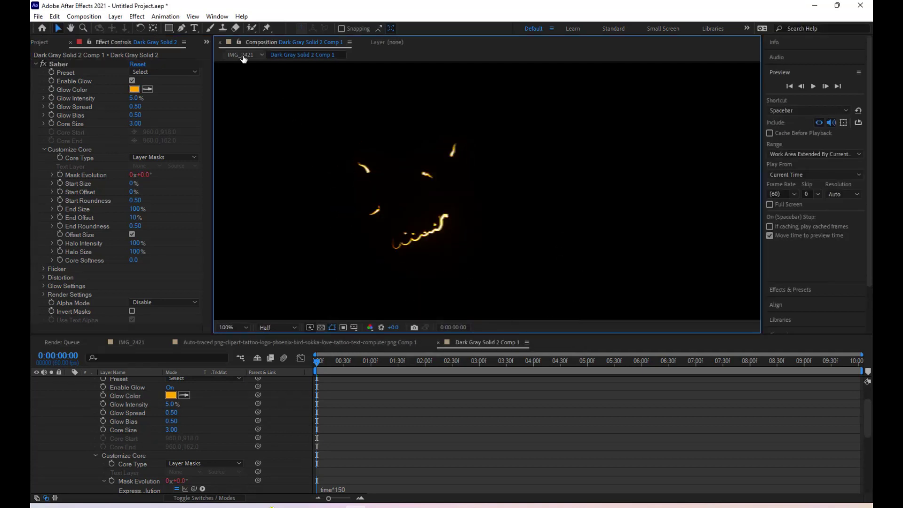
In IMG_2421, blend the glow layer with Classic Color Dodge, then reopen its precomp
left_click(241, 56)
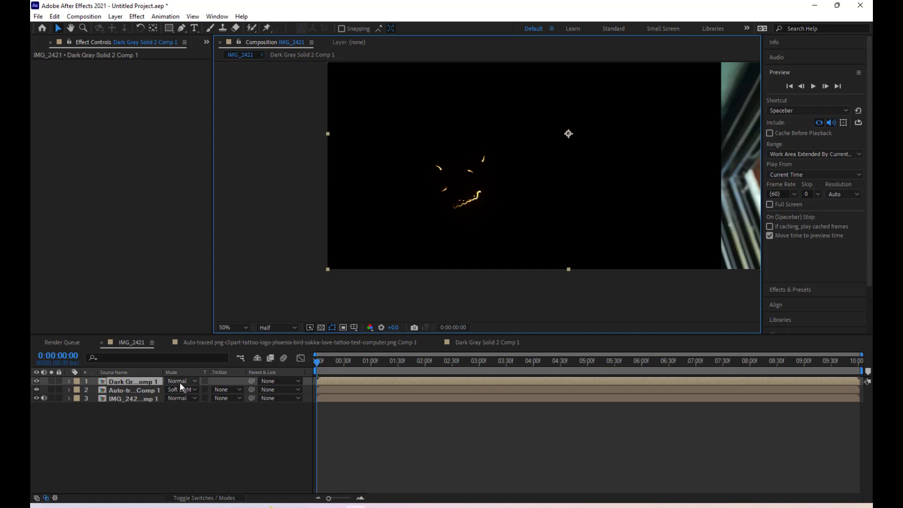
left_click(180, 384)
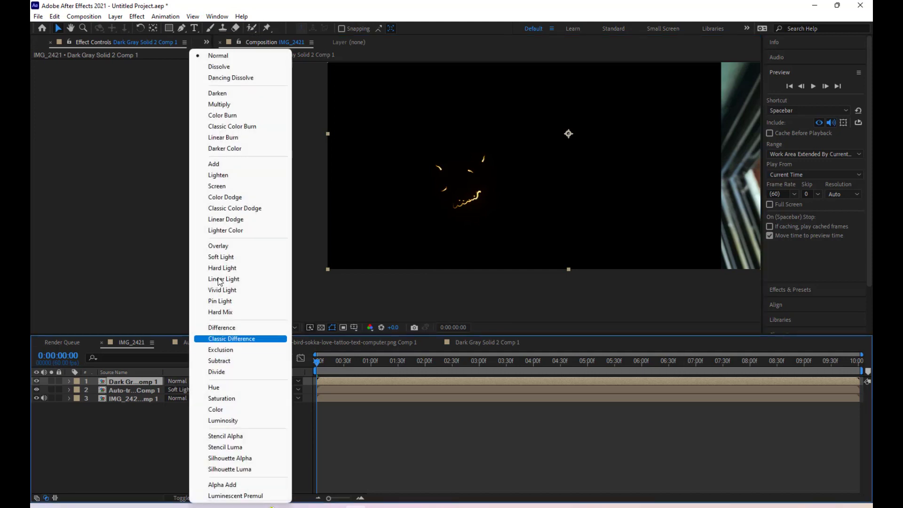
left_click(229, 197)
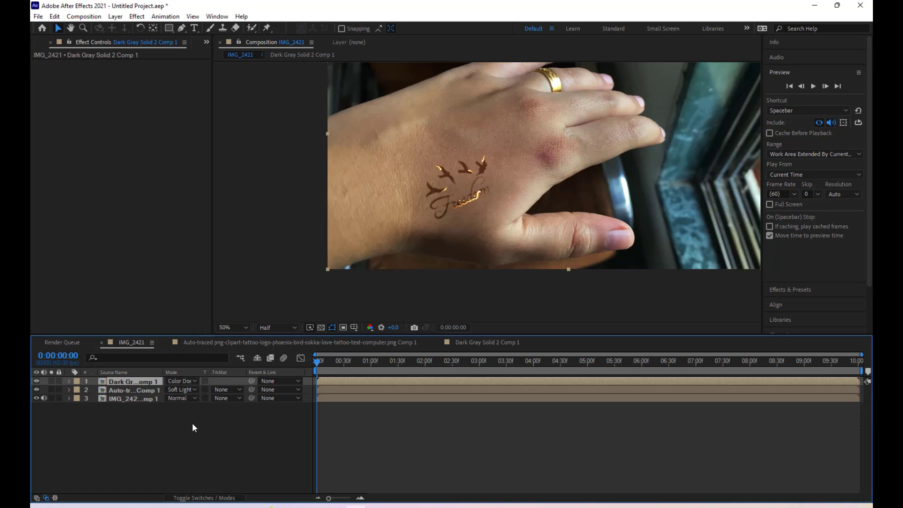
scroll(511, 172, "up", 2)
left_click(188, 381)
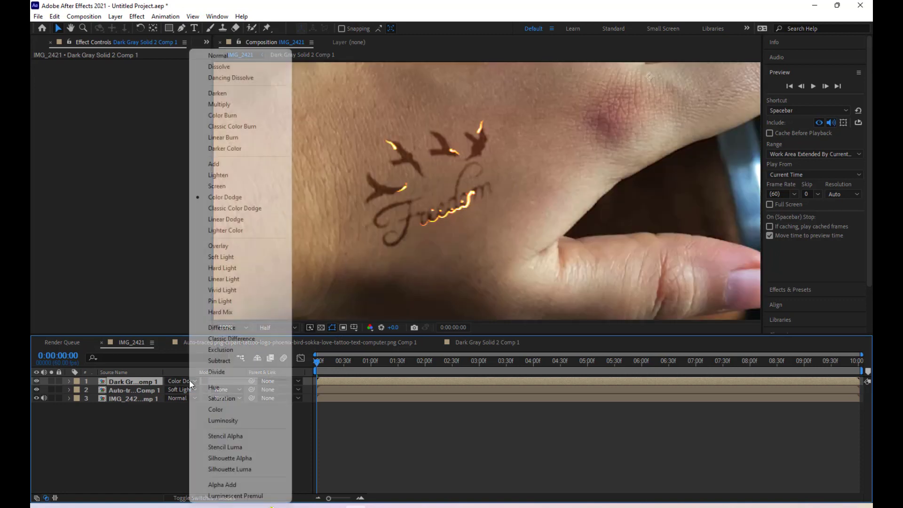
left_click(244, 206)
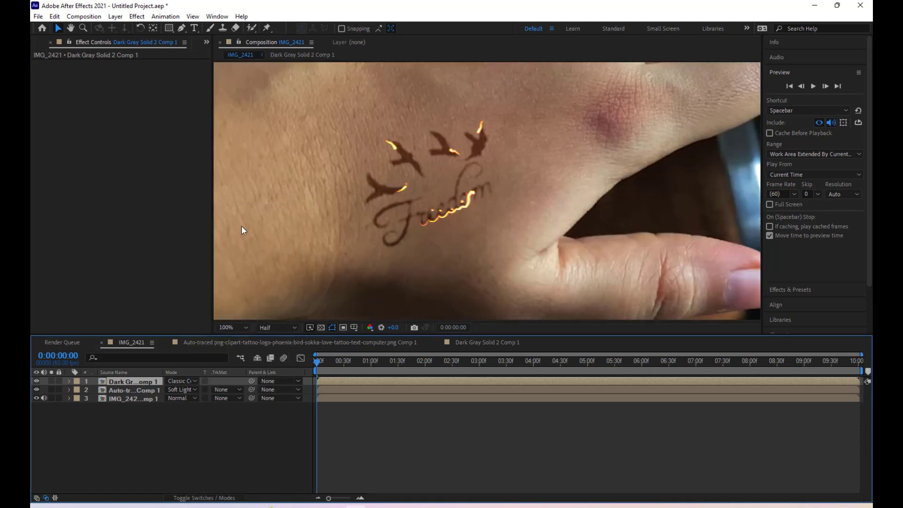
double_click(128, 381)
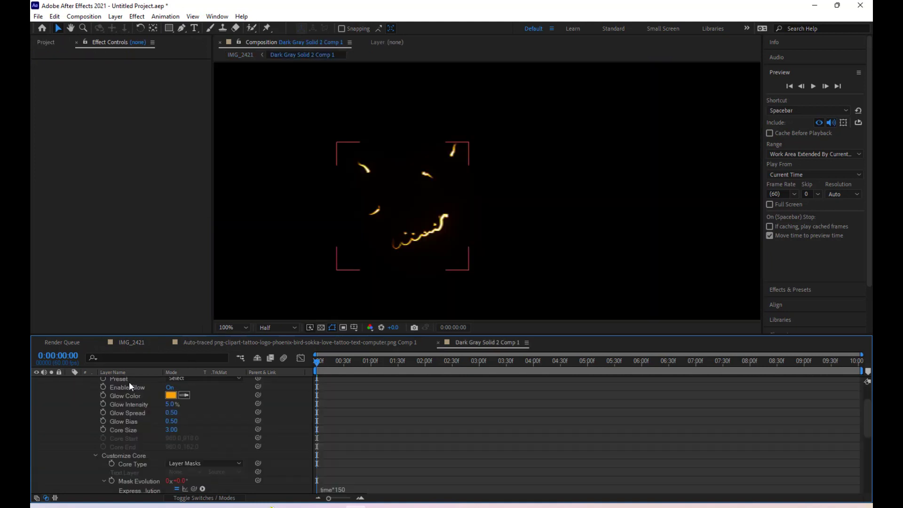
Raise the Saber Glow Intensity to 42%
left_click(126, 382)
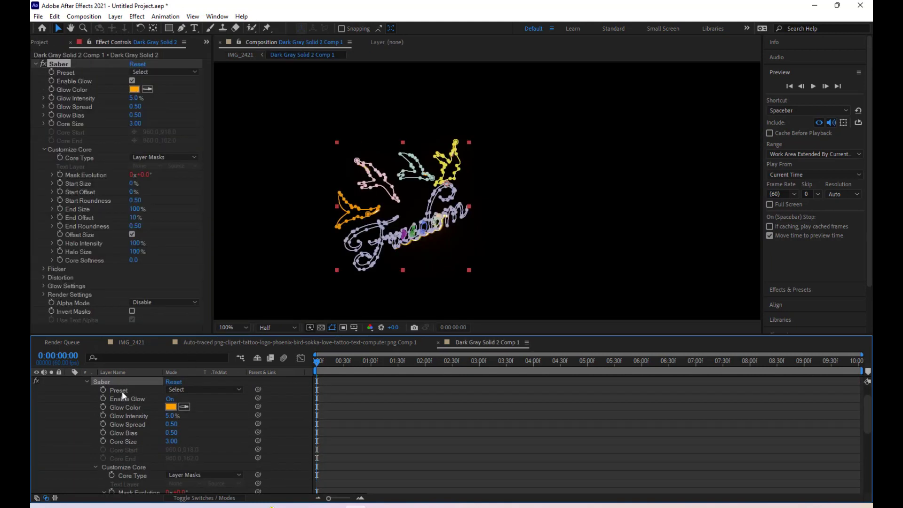
scroll(122, 391, "up", 1)
left_click_drag(135, 98, 152, 99)
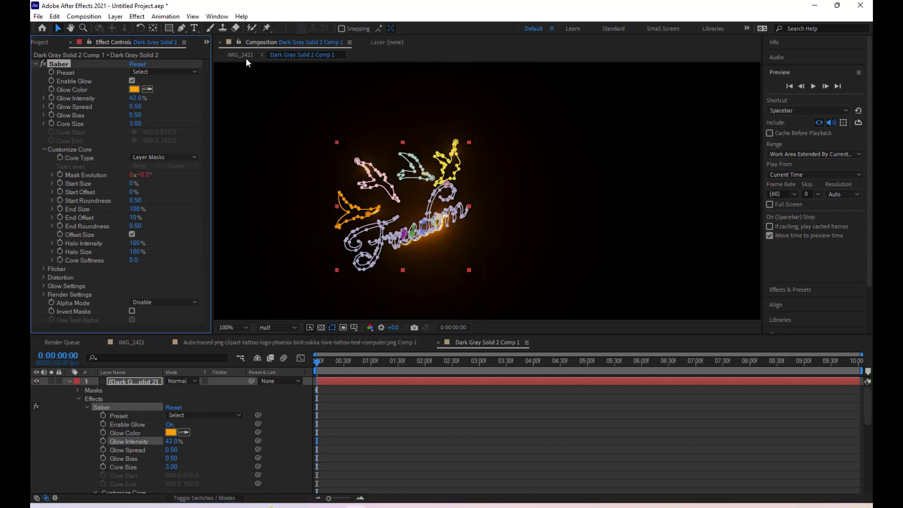
Back in IMG_2421, preview the composition at Third resolution
left_click(245, 55)
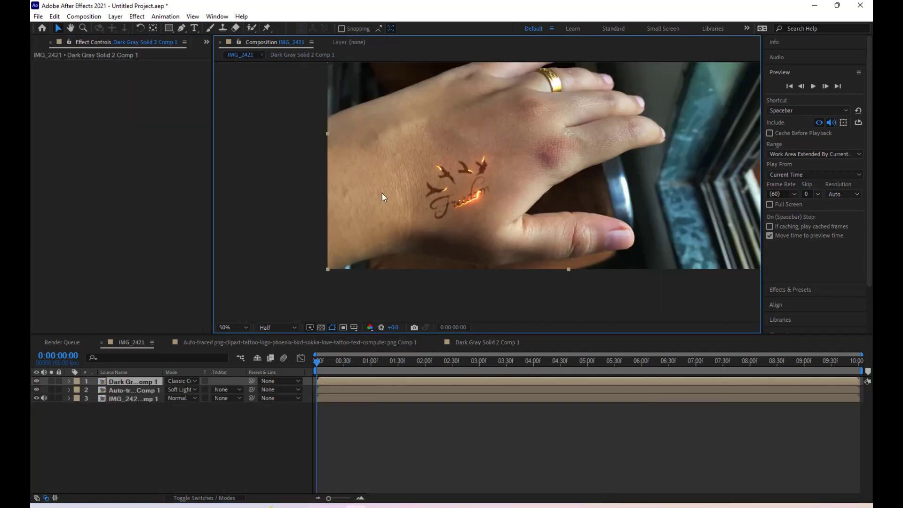
left_click(133, 430)
scroll(453, 207, "up", 2)
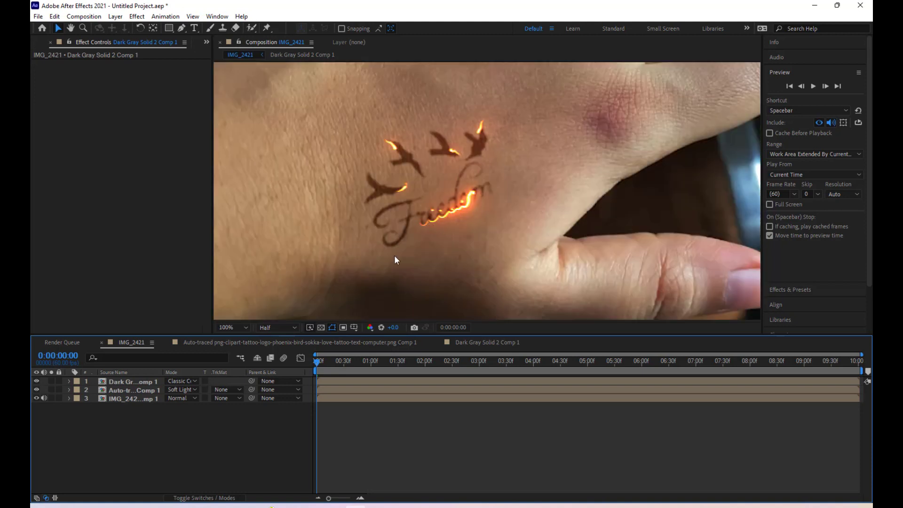
scroll(396, 187, "down", 2)
left_click(274, 328)
left_click(284, 371)
left_click(811, 87)
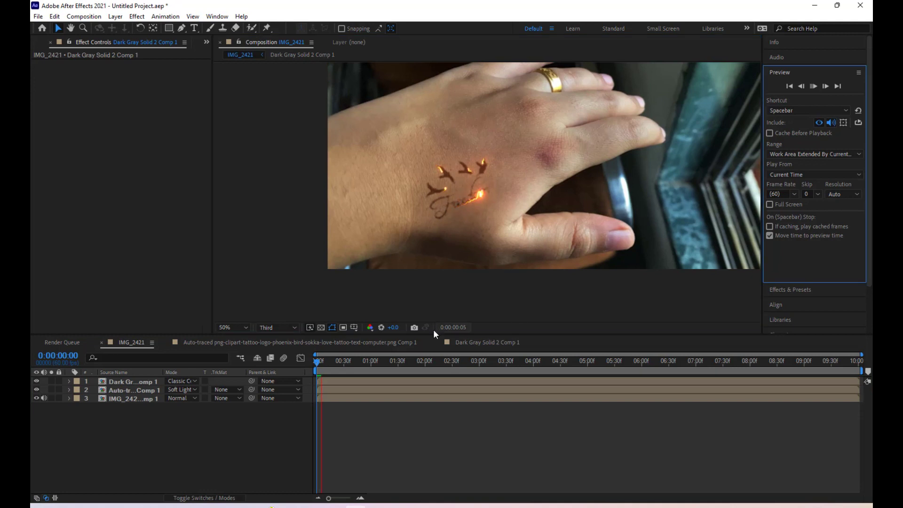
left_click(320, 369)
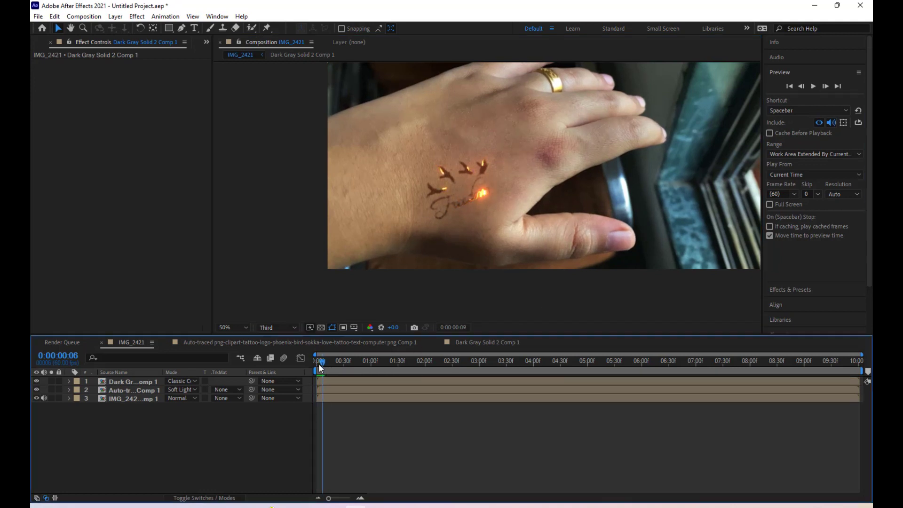
Set the preview to Full resolution at 100% zoom and blend the glow layer with Linear Dodge
left_click_drag(320, 368, 295, 365)
scroll(442, 226, "up", 2)
scroll(409, 239, "up", 2)
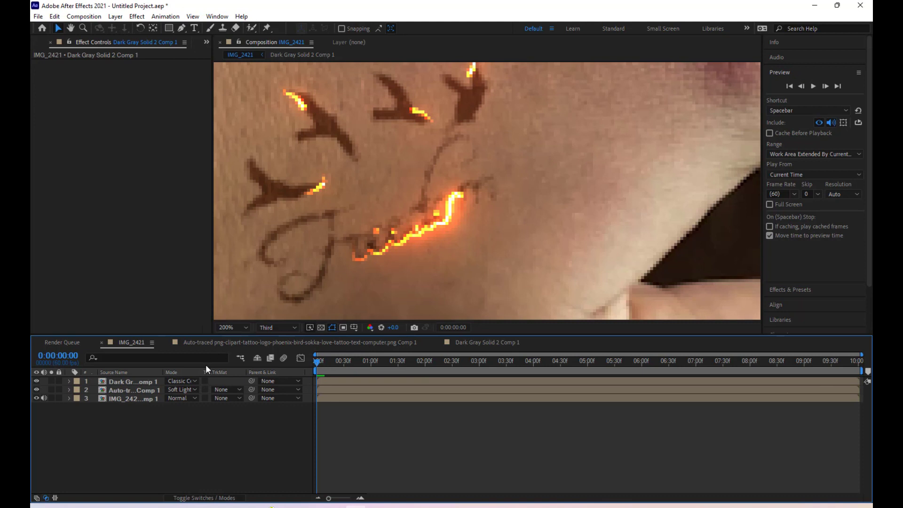
left_click(182, 381)
left_click(149, 382)
left_click(276, 328)
left_click(278, 350)
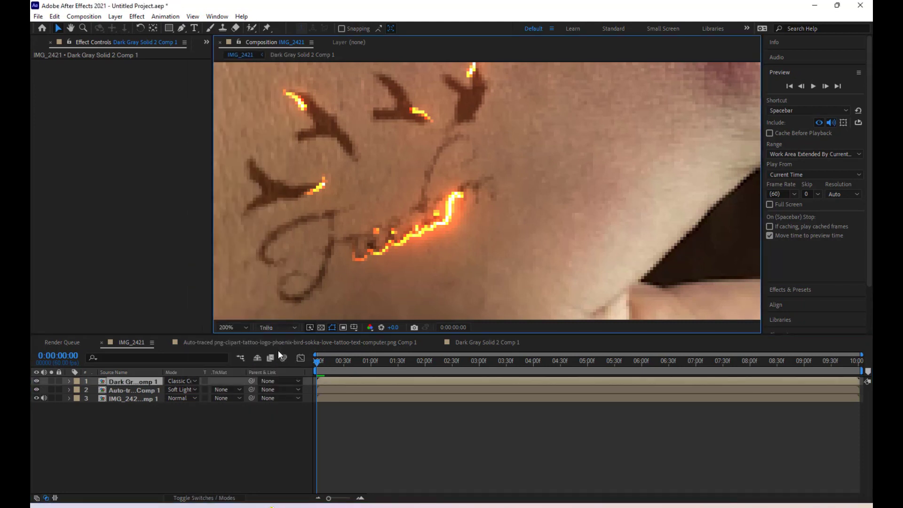
key("comma")
left_click(188, 381)
left_click(239, 219)
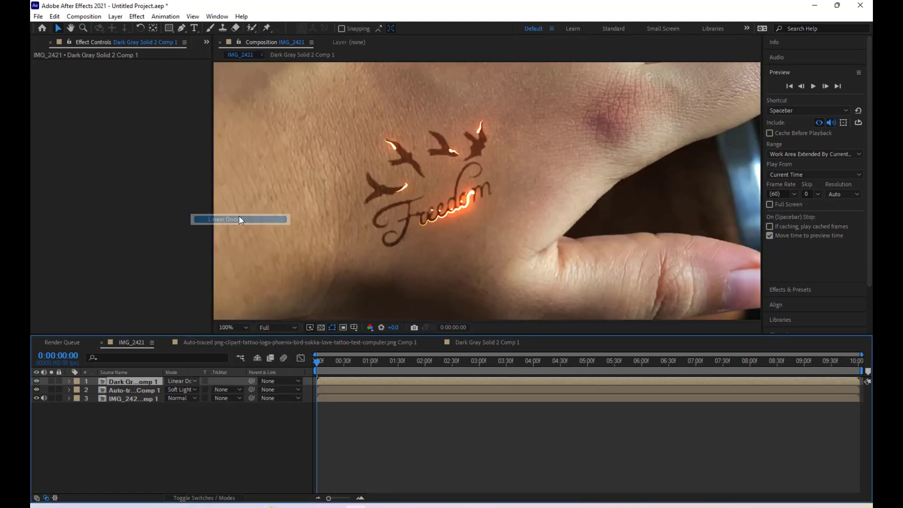
Compare Lighter Color and Classic Color Dodge against Linear Dodge on the glow layer
left_click(179, 381)
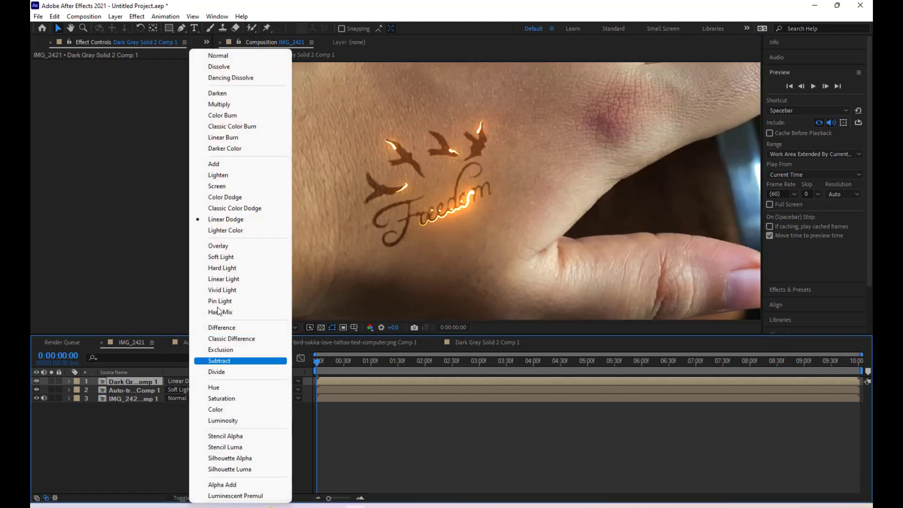
left_click(229, 230)
left_click(181, 381)
left_click(238, 221)
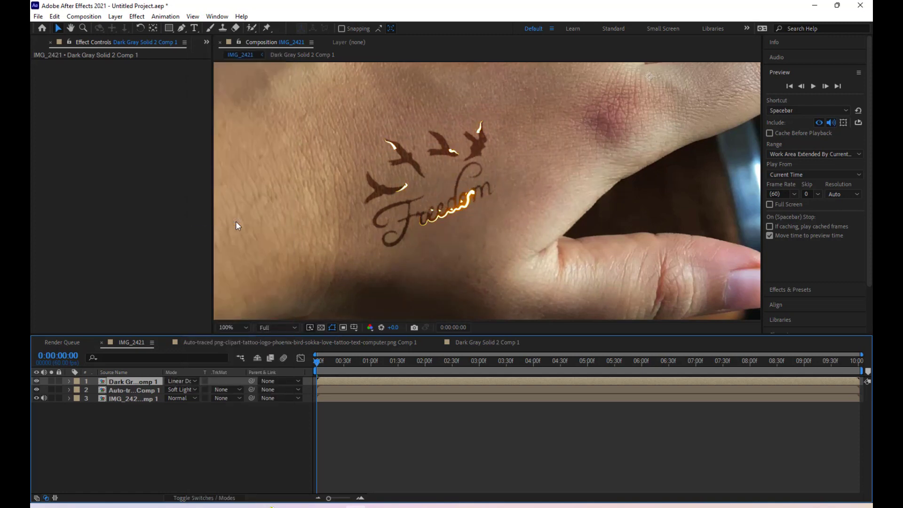
scroll(310, 243, "down", 2)
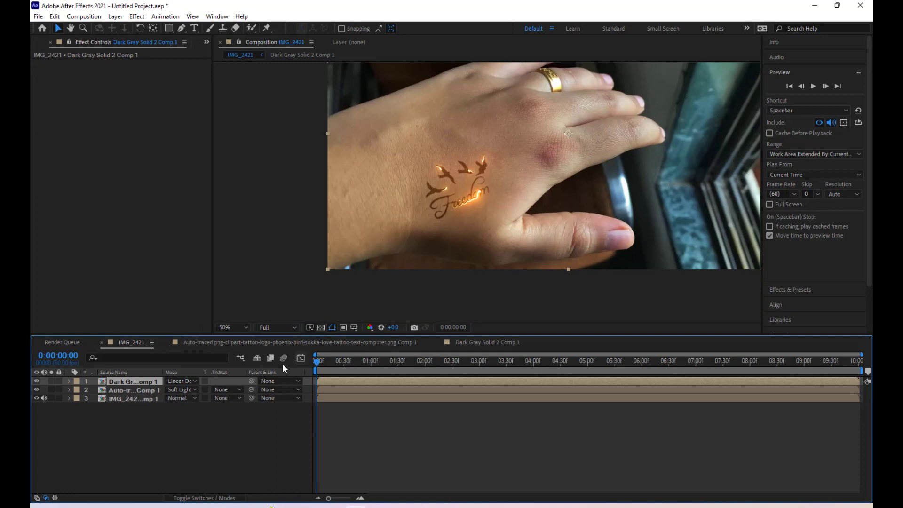
scroll(530, 172, "up", 2)
scroll(432, 191, "up", 2)
left_click(183, 380)
left_click(235, 207)
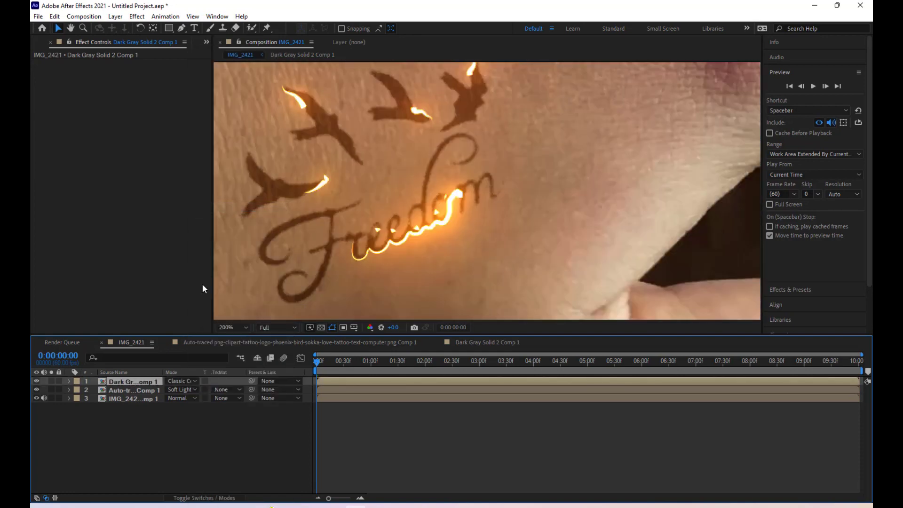
Try Color Dodge and Screen, then settle the glow layer on Linear Dodge
left_click(183, 379)
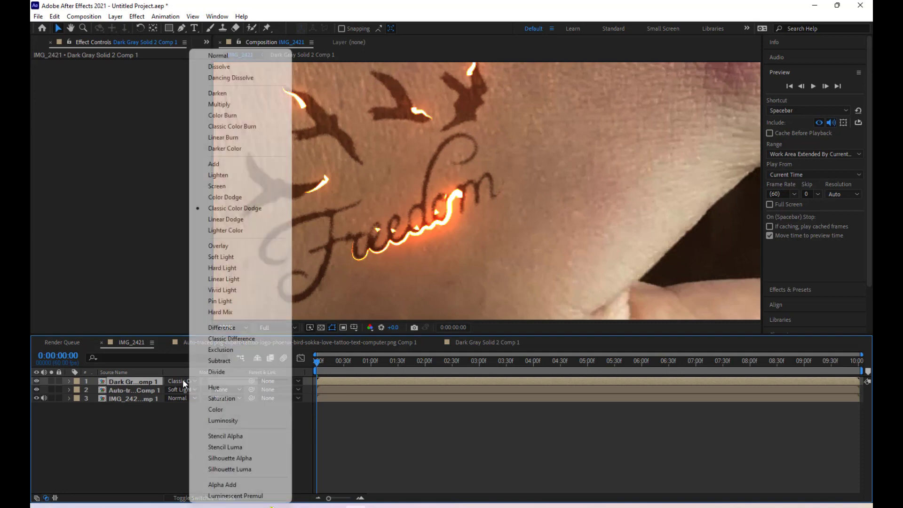
left_click(231, 198)
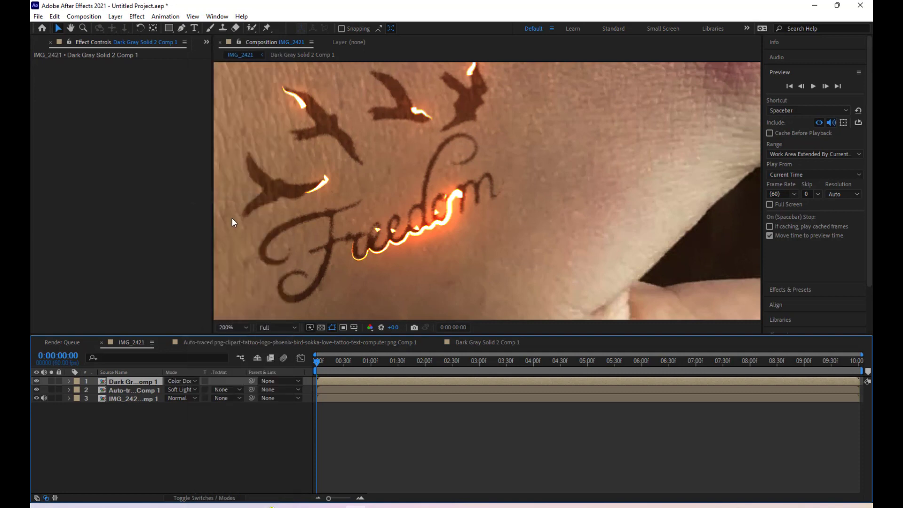
left_click(187, 379)
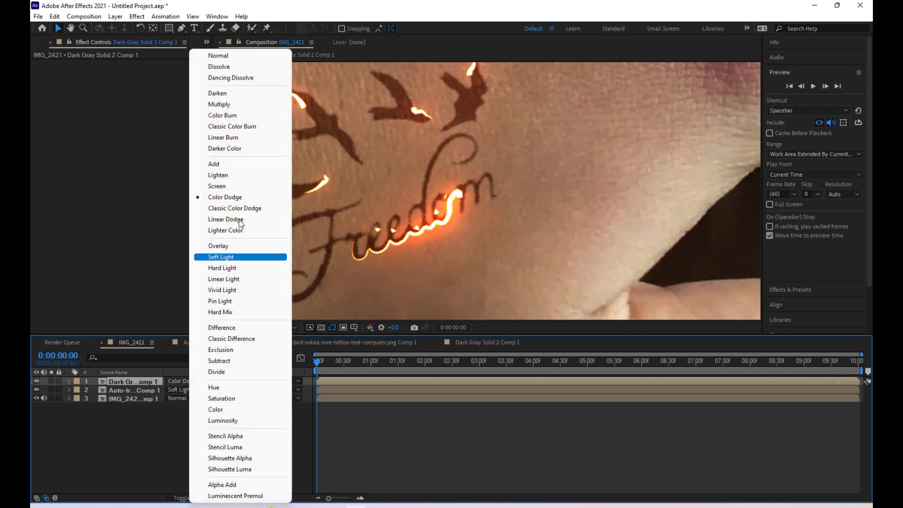
left_click(230, 183)
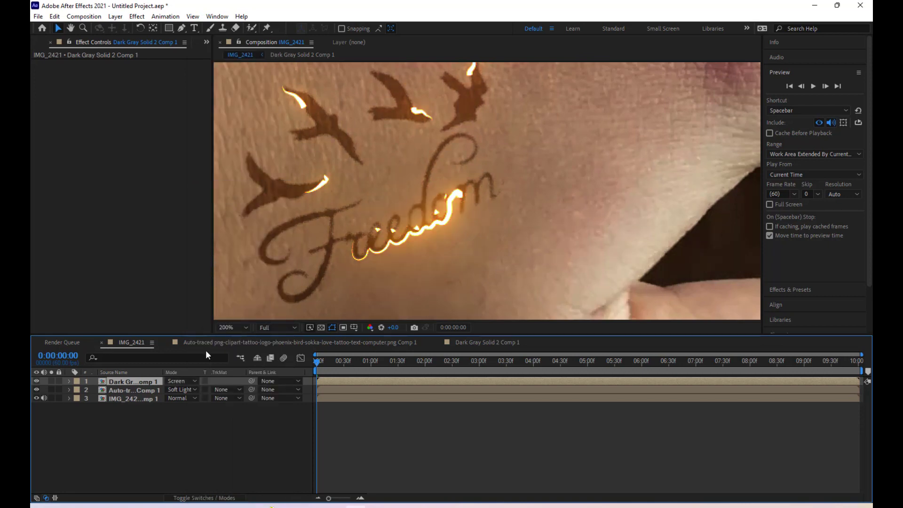
left_click(187, 379)
left_click(242, 220)
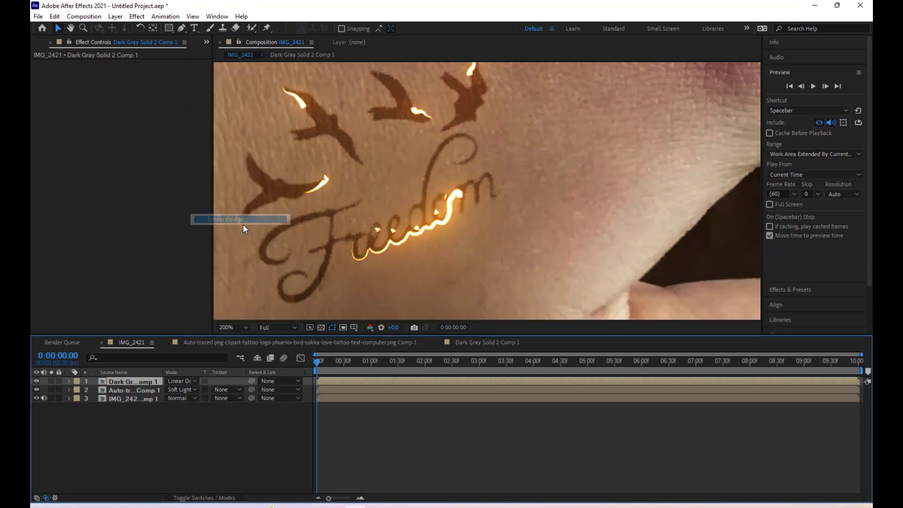
left_click(181, 381)
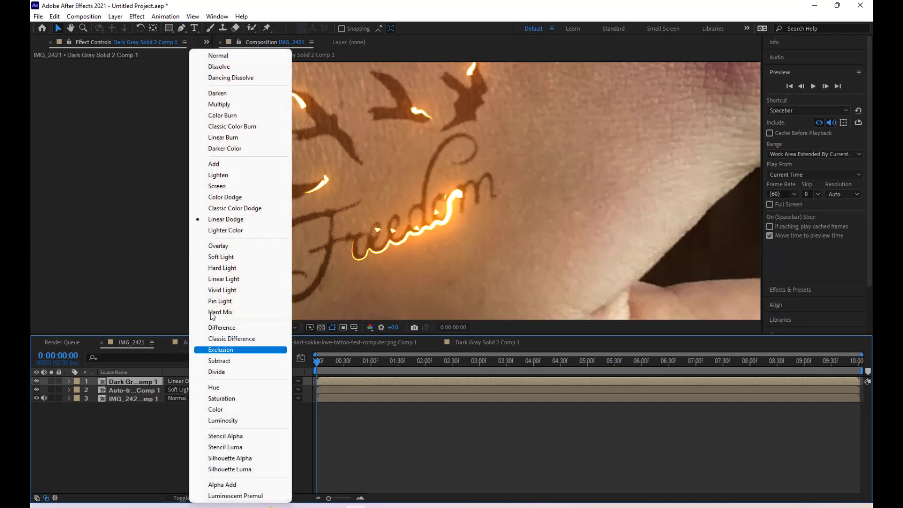
left_click(233, 207)
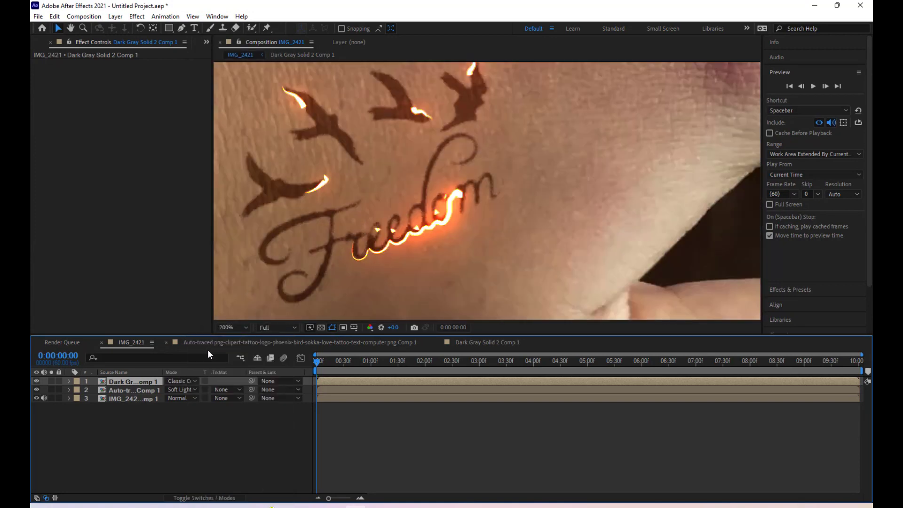
left_click(195, 382)
left_click(228, 218)
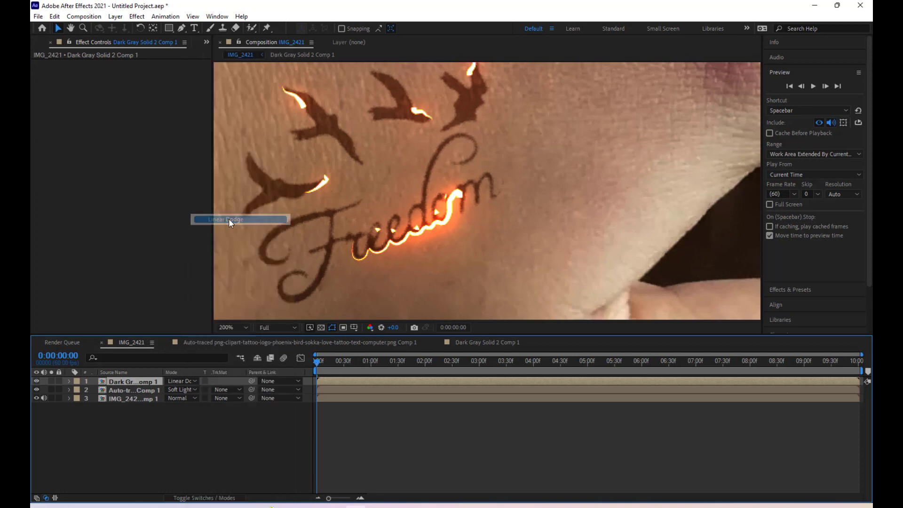
Preview the Linear Dodge composite and select the auto-traced tattoo layer
scroll(231, 217, "down", 2)
scroll(300, 210, "down", 2)
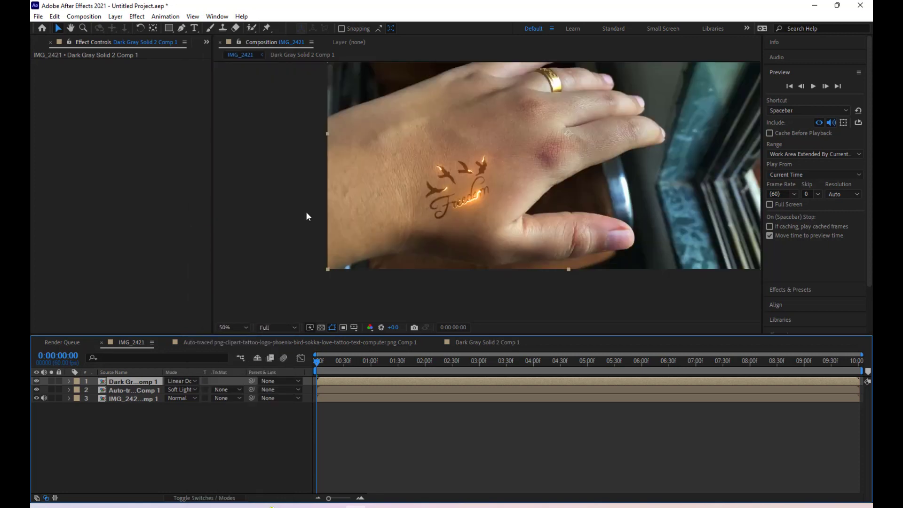
left_click(224, 414)
left_click(813, 86)
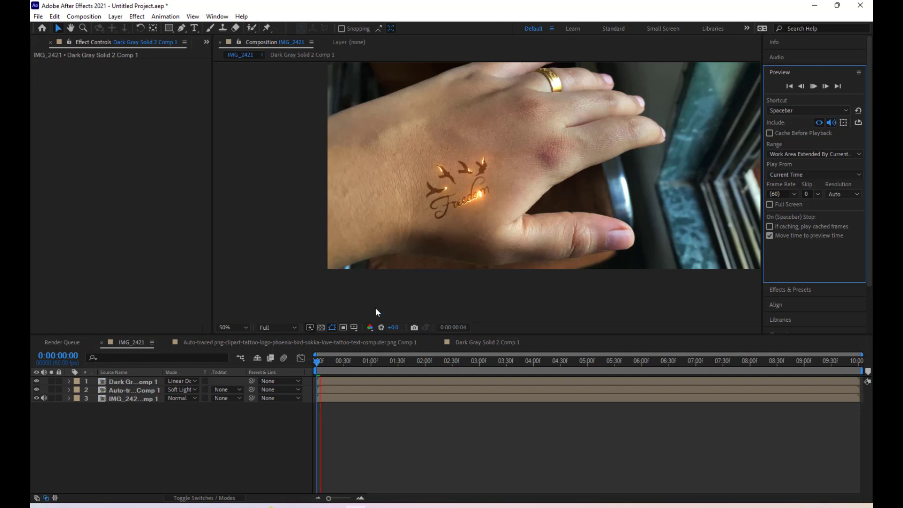
left_click(331, 362)
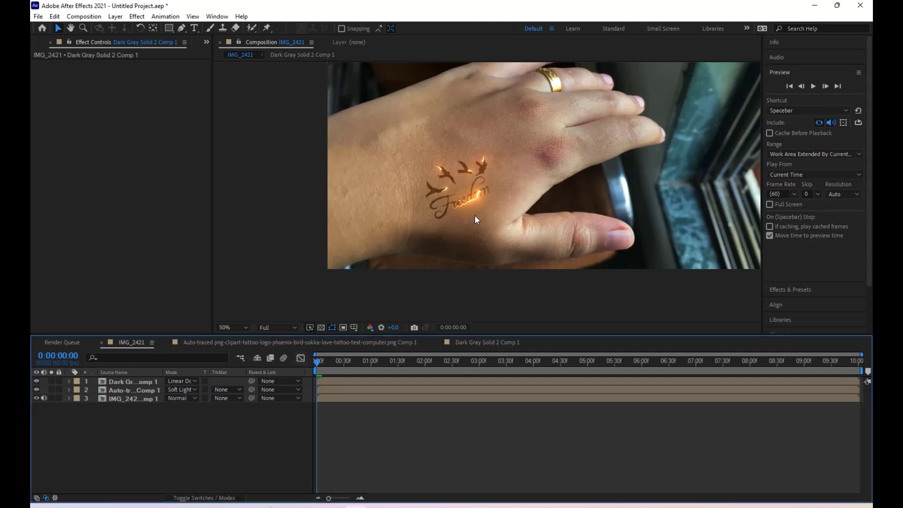
scroll(475, 216, "up", 4)
left_click(140, 393)
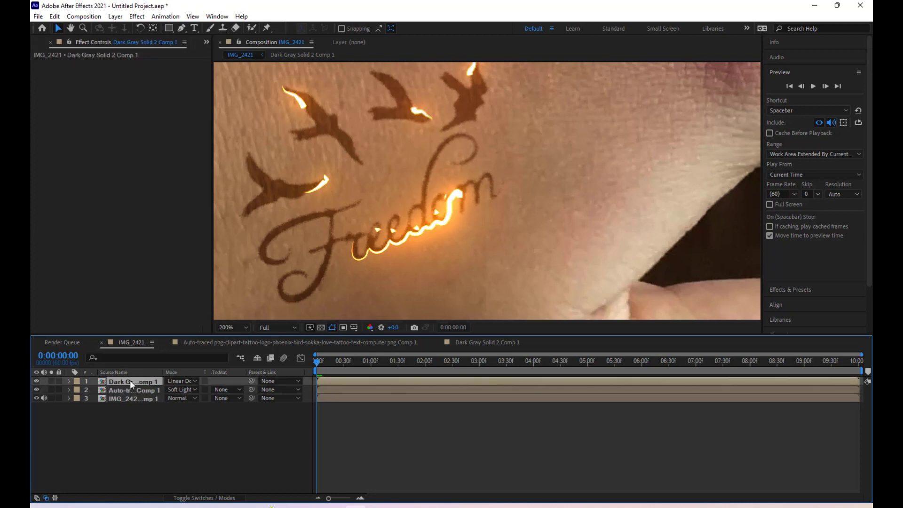
Inside Dark Gray Solid 2 Comp 1, lower Saber's End Size from 100% to 53% and collapse the effect
double_click(130, 380)
left_click(75, 382)
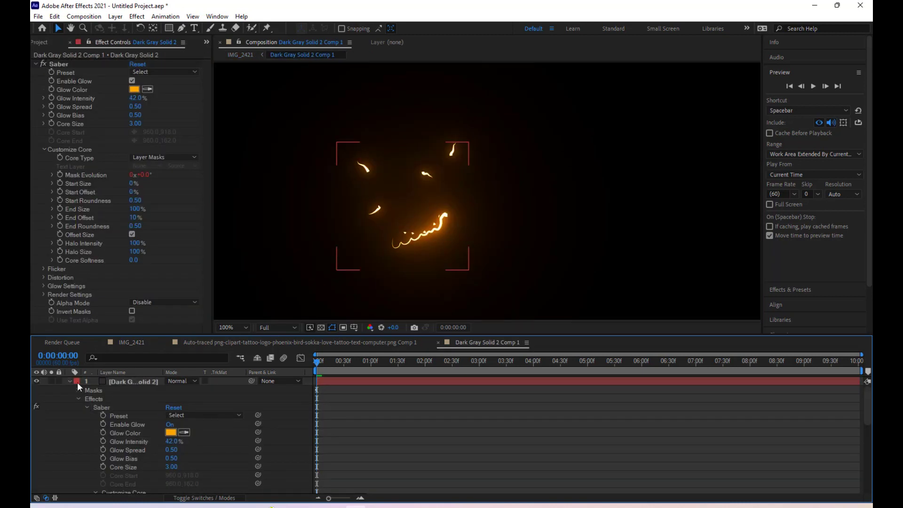
left_click(120, 385)
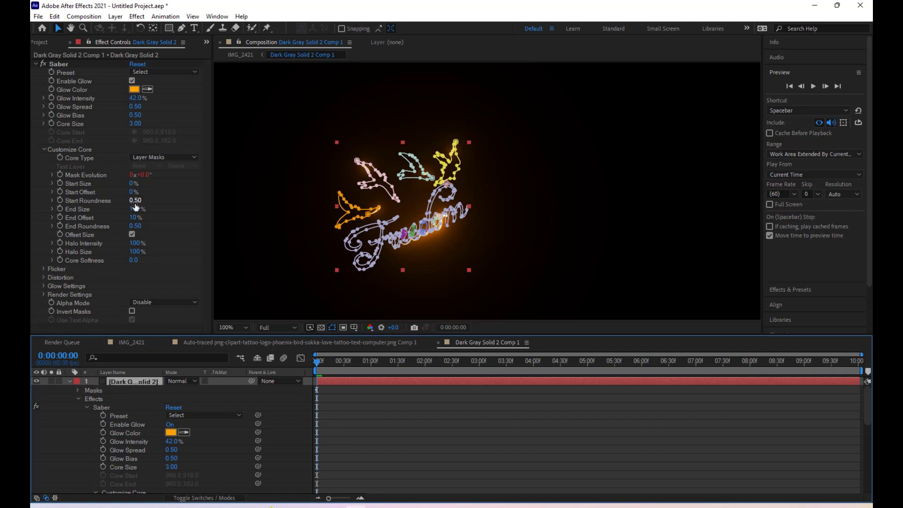
left_click_drag(142, 209, 119, 214)
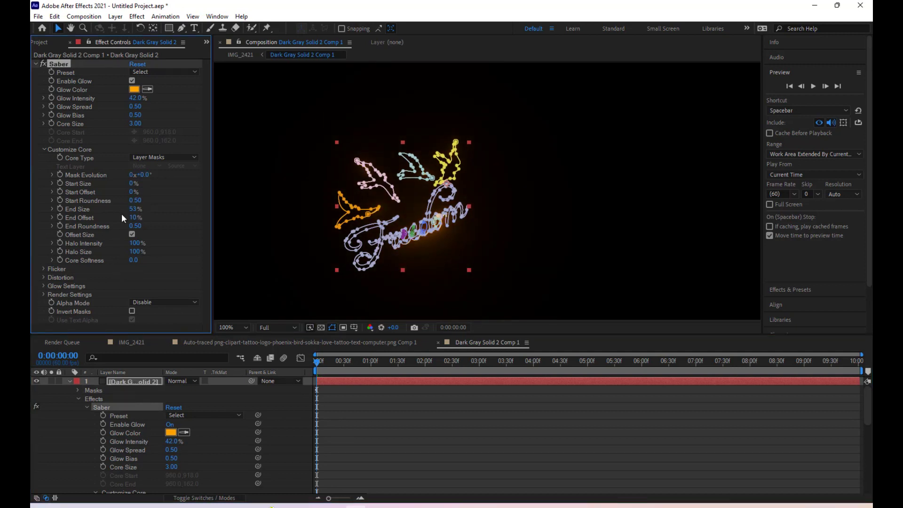
left_click(669, 256)
scroll(669, 256, "up", 1)
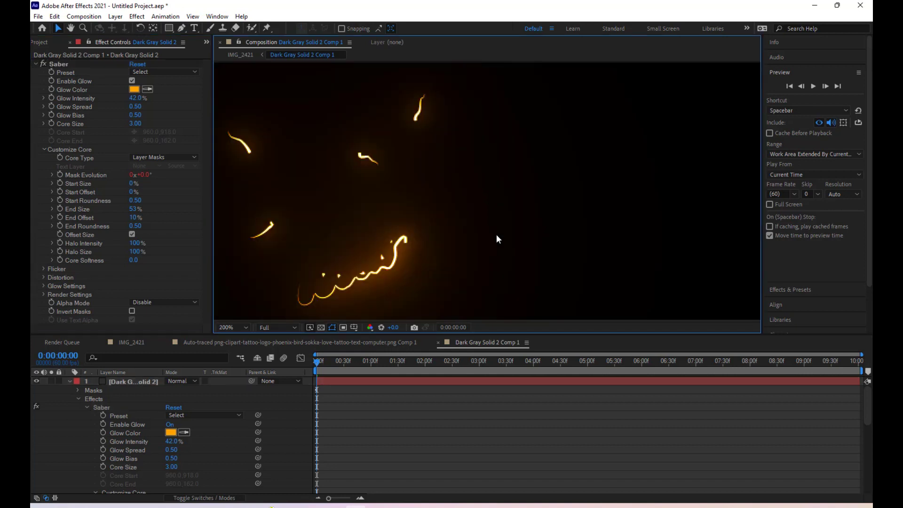
left_click(35, 64)
left_click(72, 392)
left_click(69, 381)
left_click(117, 382)
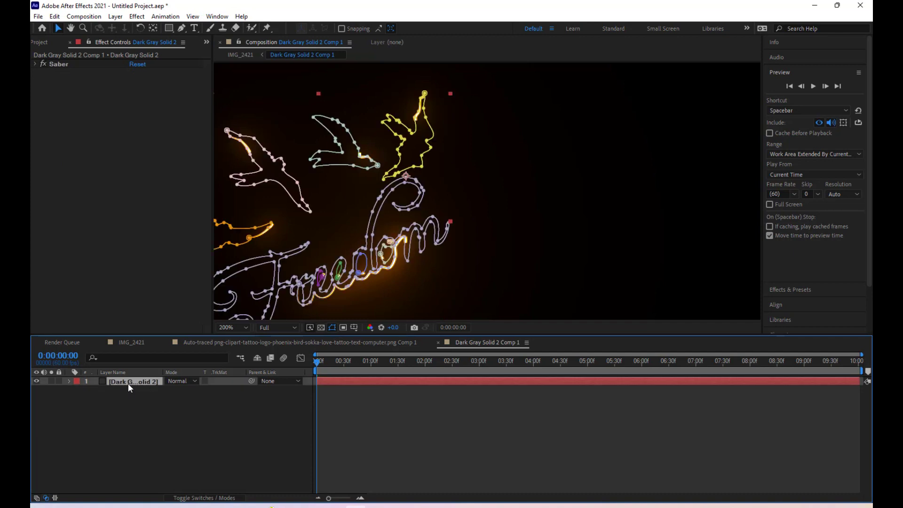
left_click(55, 17)
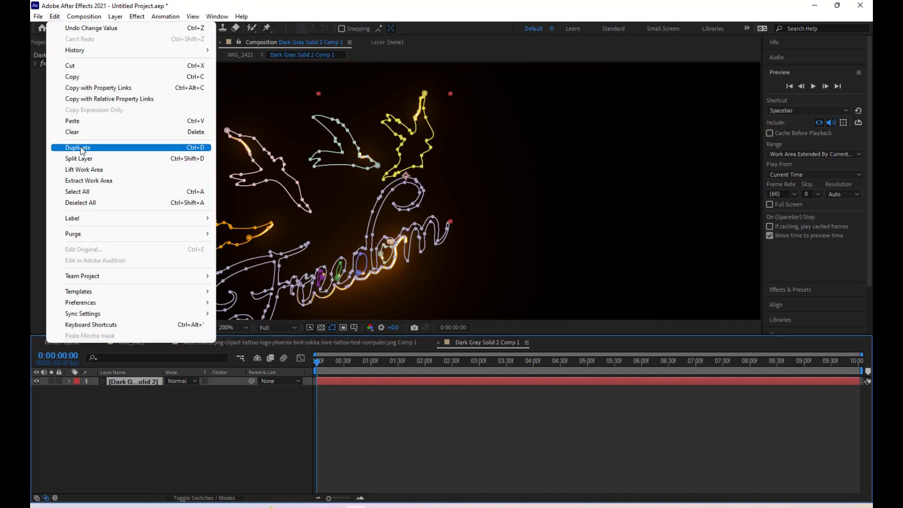
Duplicate the Saber solid layer and make the copy's glow red-orange (FF4200)
left_click(82, 146)
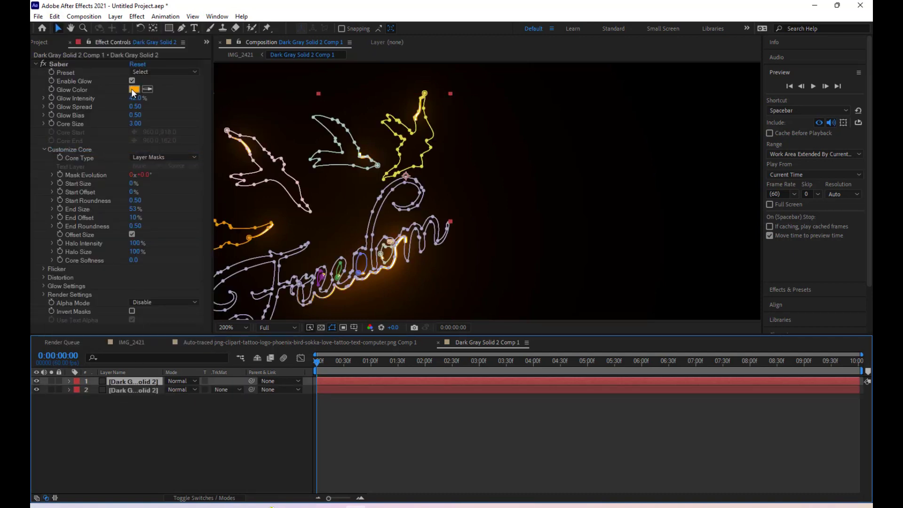
left_click(133, 89)
left_click_drag(472, 308, 471, 316)
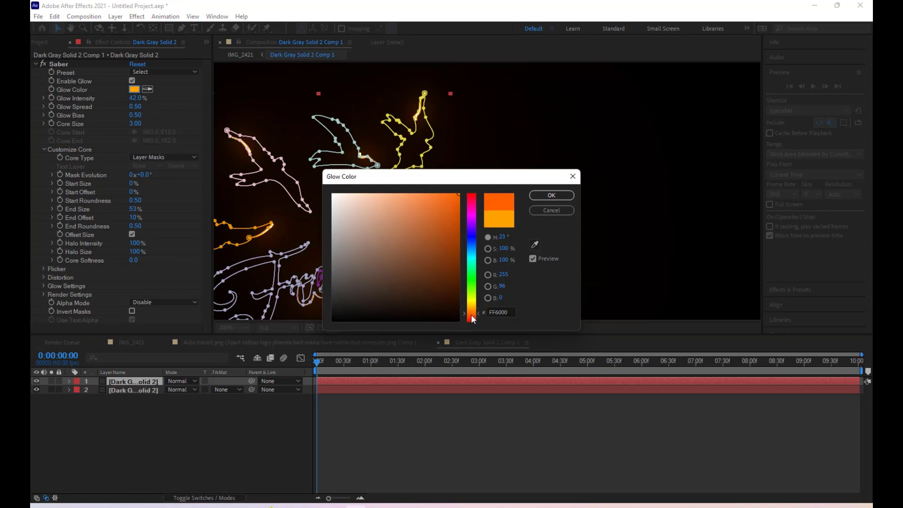
left_click(551, 196)
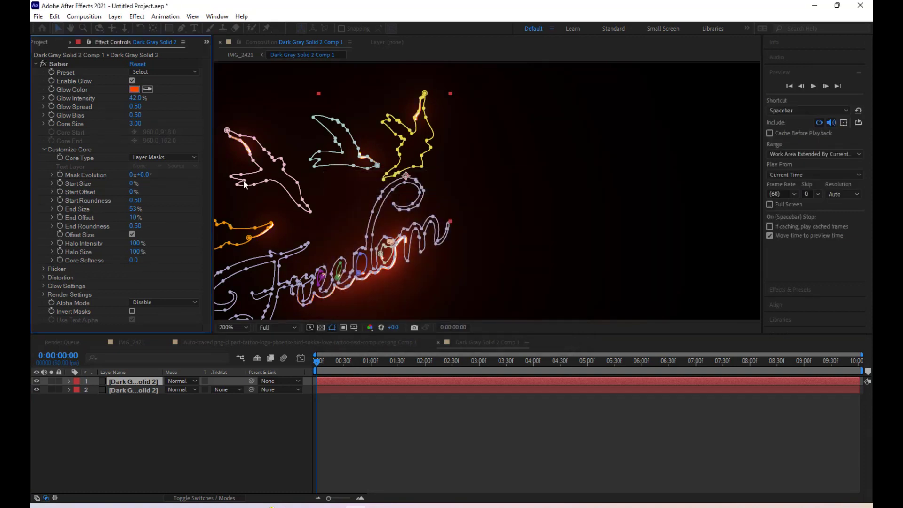
Set the copy's End Size to 28%, End Offset to 5% and Start Offset to 10%
left_click(147, 380)
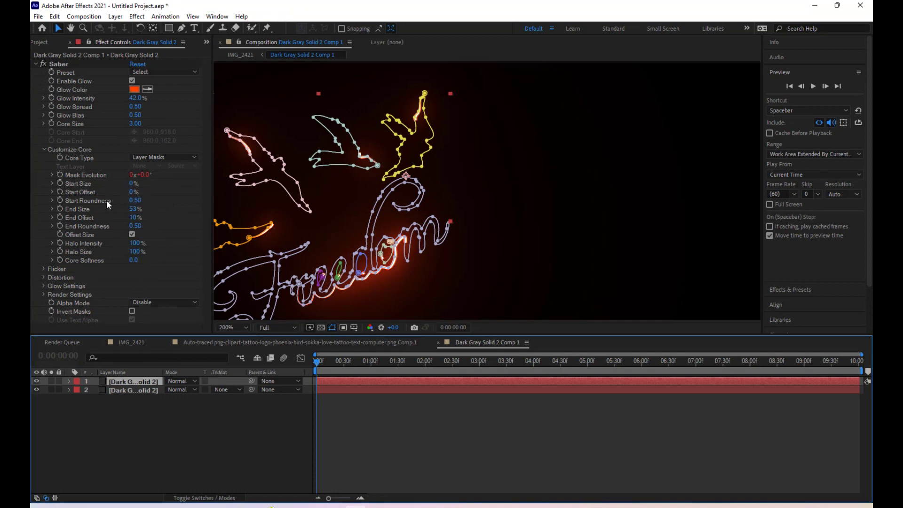
left_click_drag(129, 209, 113, 209)
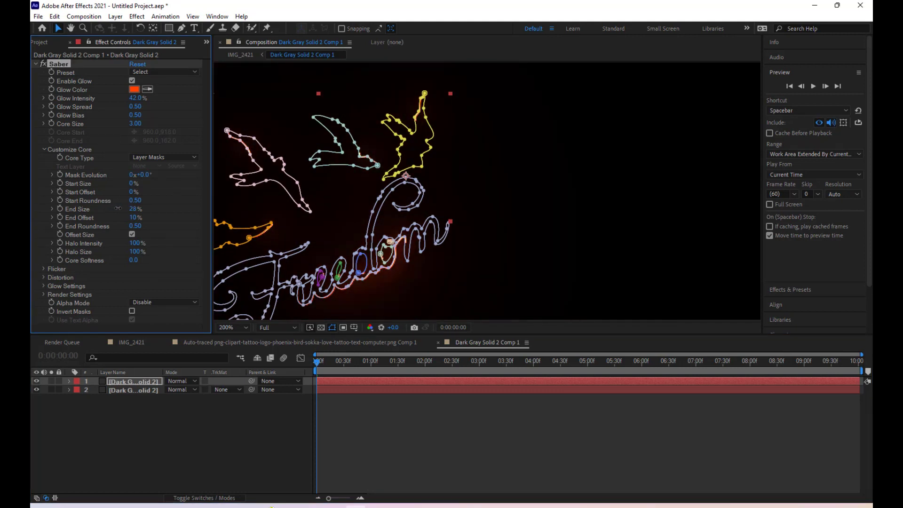
left_click_drag(137, 218, 132, 217)
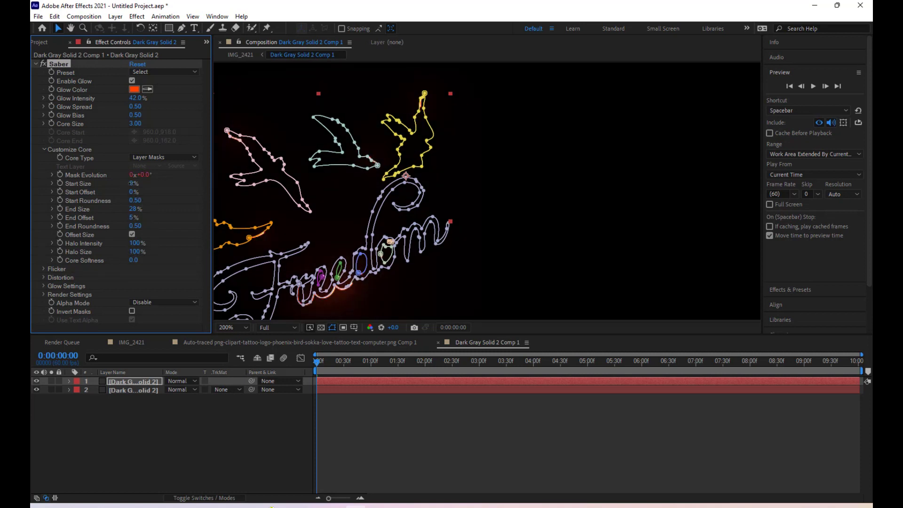
left_click_drag(133, 192, 143, 194)
left_click(140, 380)
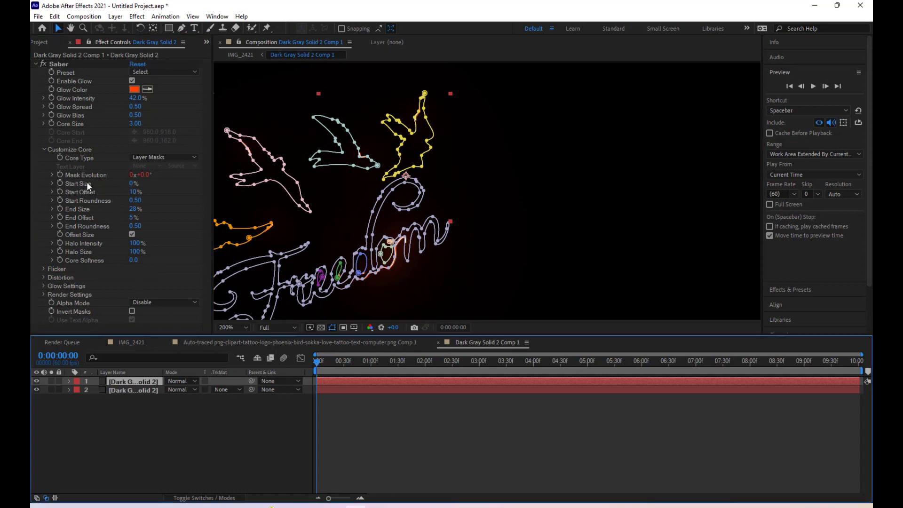
Change the Mask Evolution expression to time*75
key("m")
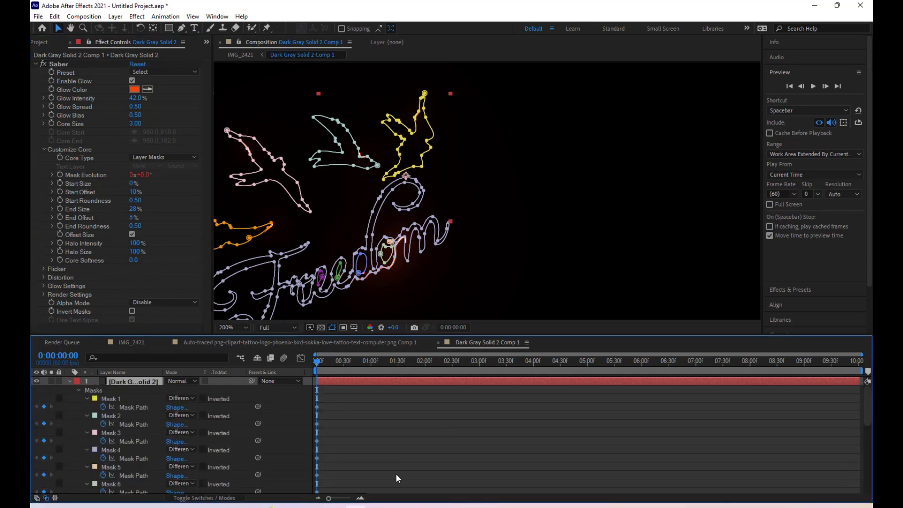
key("u")
key("u")
scroll(351, 447, "down", 3)
left_click(358, 449)
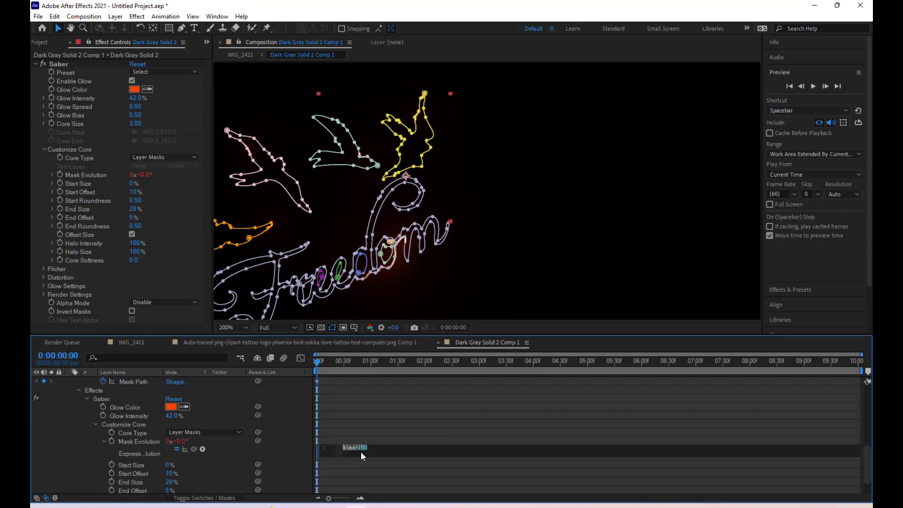
left_click(373, 447)
key("KP_Enter")
scroll(80, 405, "up", 5)
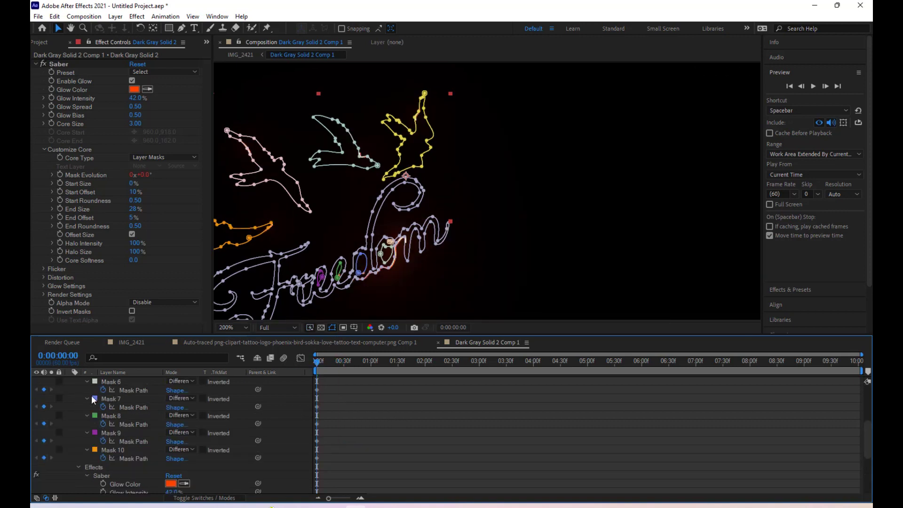
scroll(88, 399, "up", 1)
Duplicate the glow layer and set the top copy to Screen blending
left_click(69, 382)
key("ctrl+d")
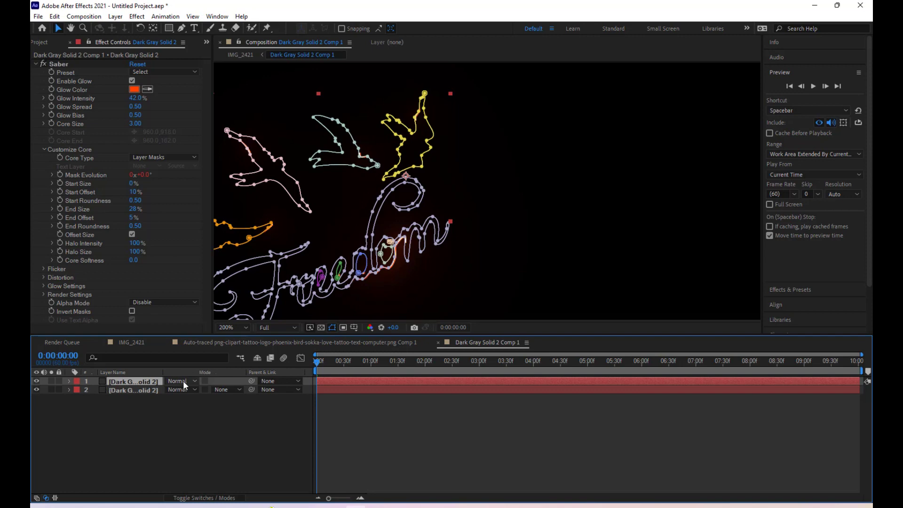
left_click(181, 381)
left_click(221, 186)
left_click(323, 277)
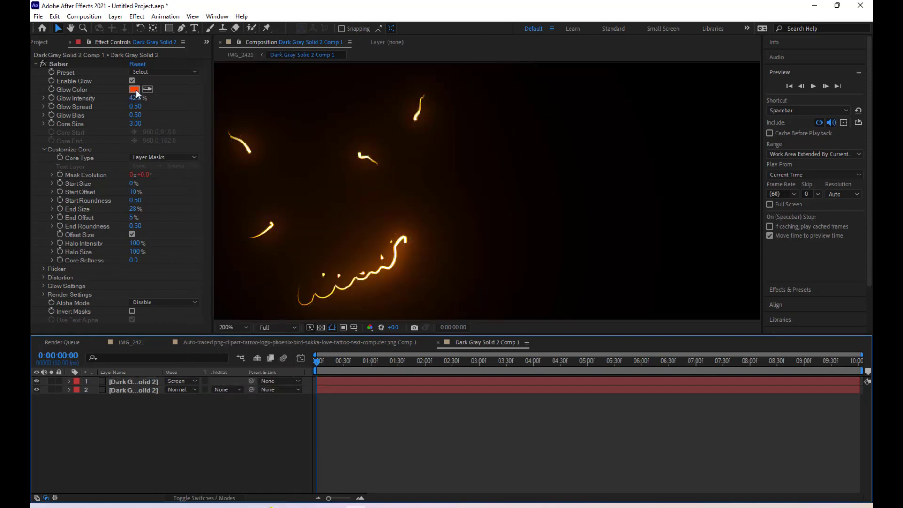
Make the glow colour blue (0072FF) and scrub the timeline to check both glows
left_click(134, 89)
left_click(468, 247)
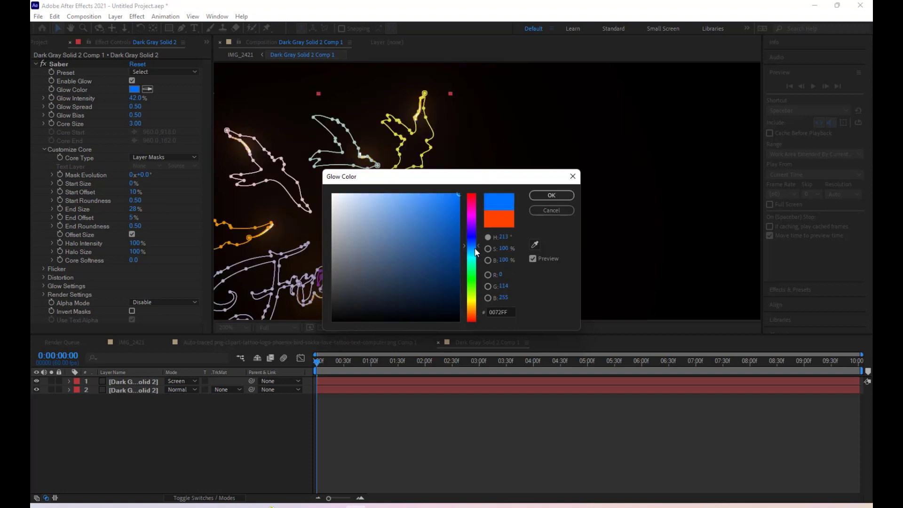
left_click(551, 195)
left_click(428, 422)
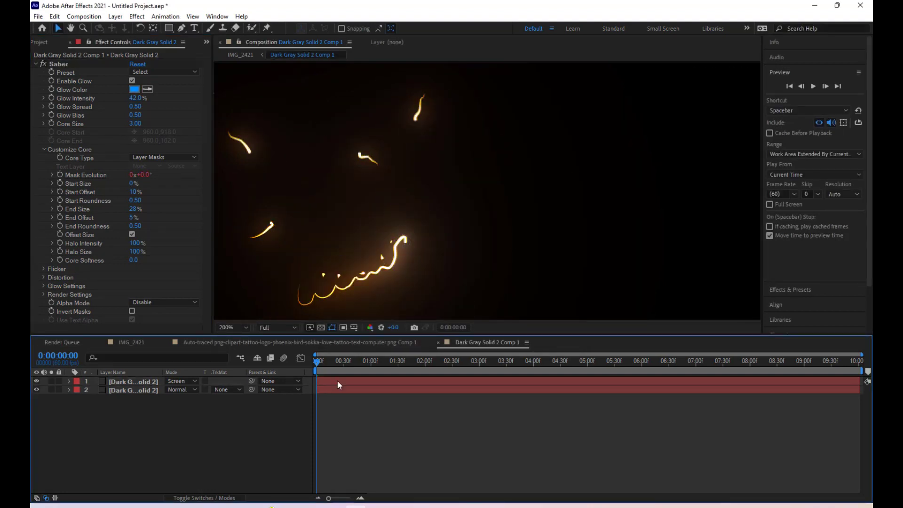
left_click(138, 382)
left_click(139, 390)
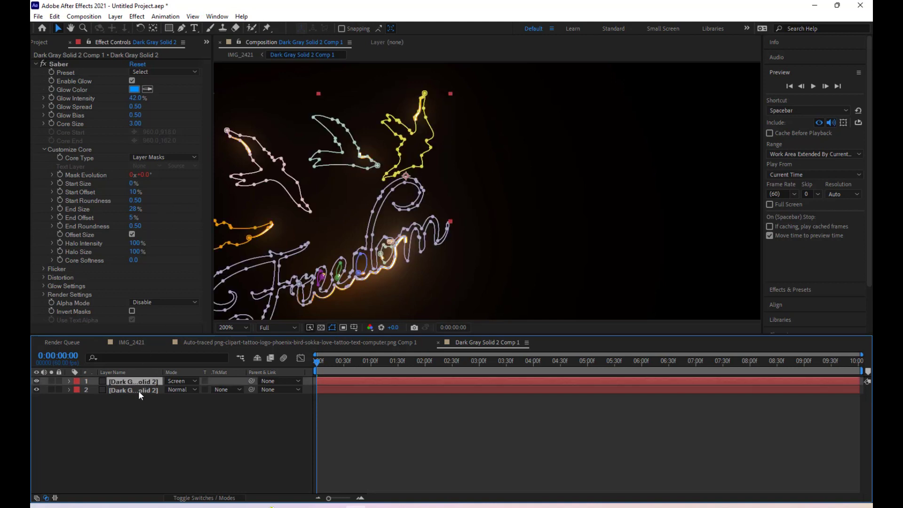
left_click_drag(371, 362, 410, 362)
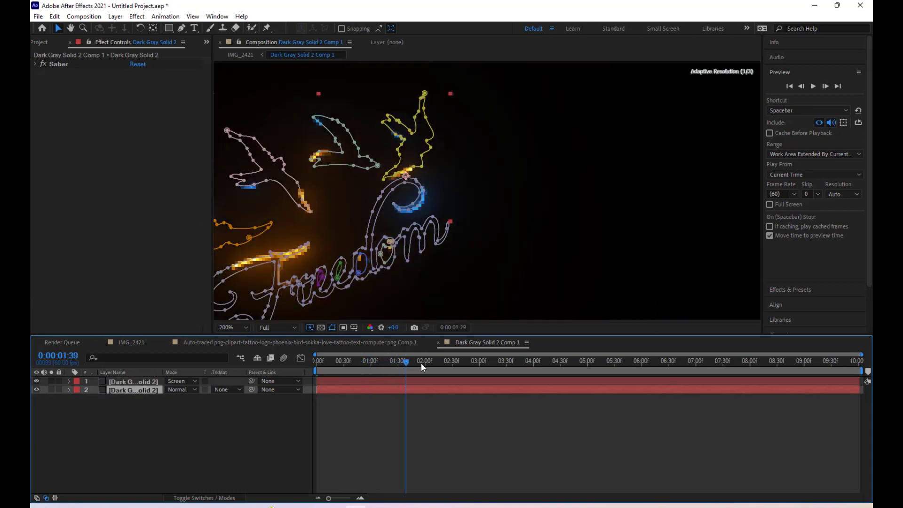
left_click(453, 426)
key("Home")
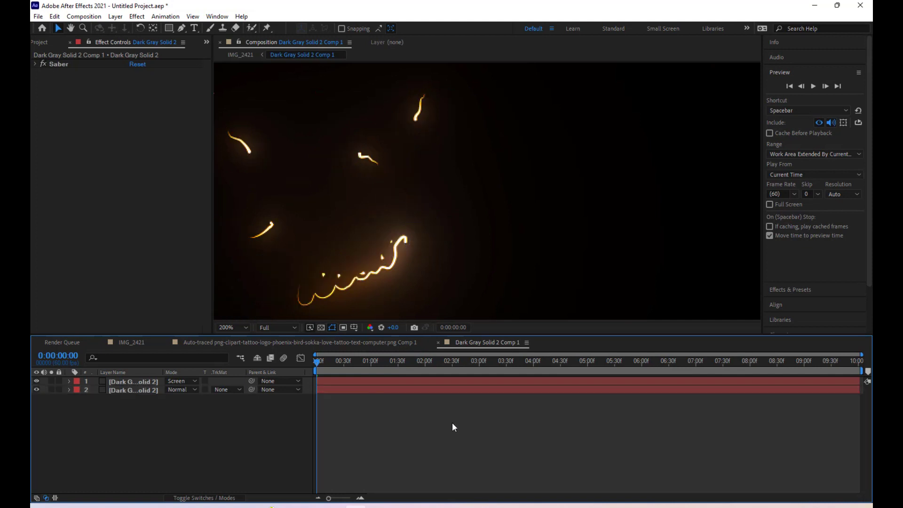
Preview the orange-and-blue glow animation, then switch to the IMG_2421 composition
left_click(812, 86)
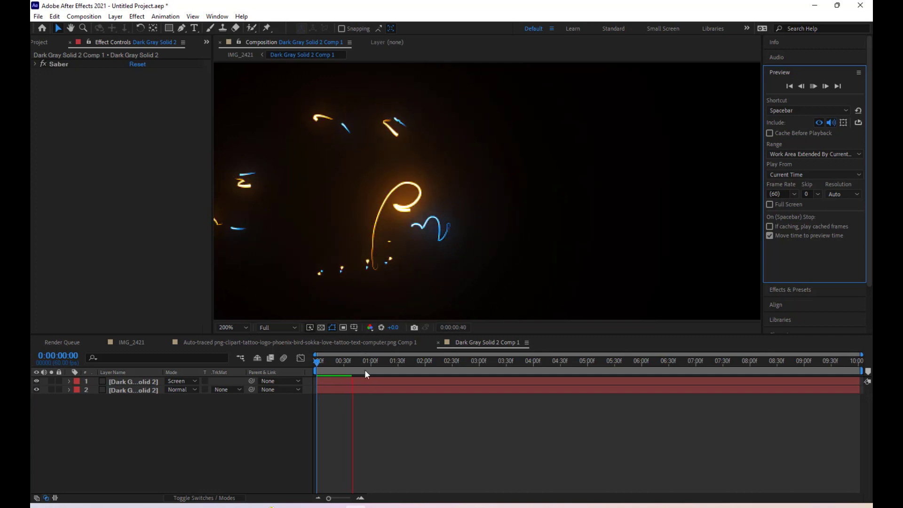
left_click(283, 376)
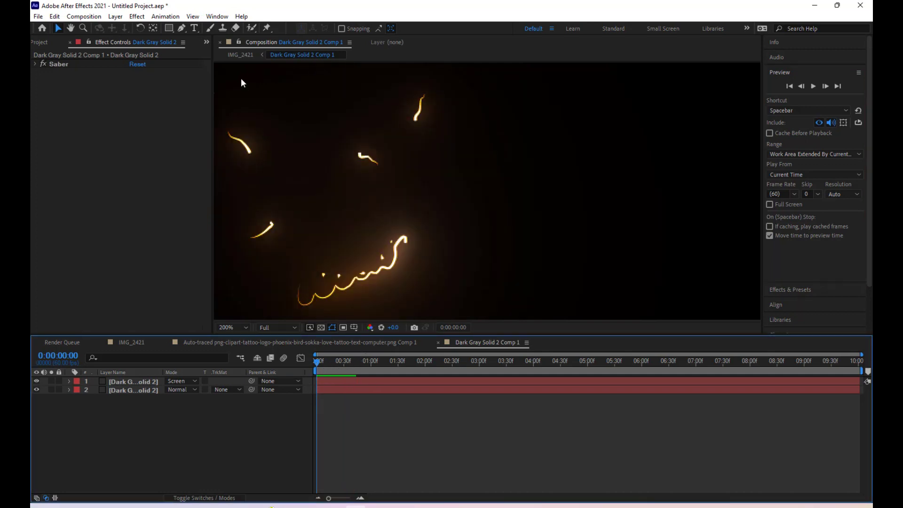
left_click(241, 55)
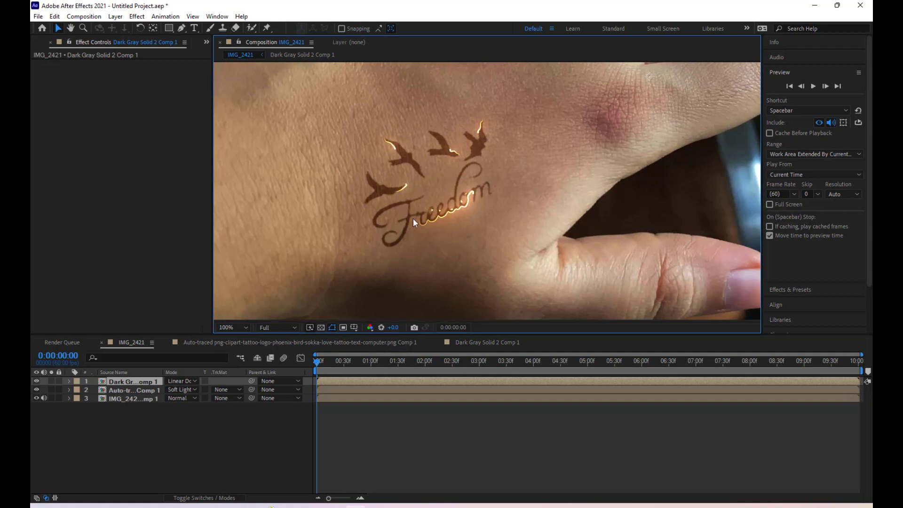
Set the viewer preview resolution to Quarter
scroll(519, 221, "down", 2)
left_click(276, 328)
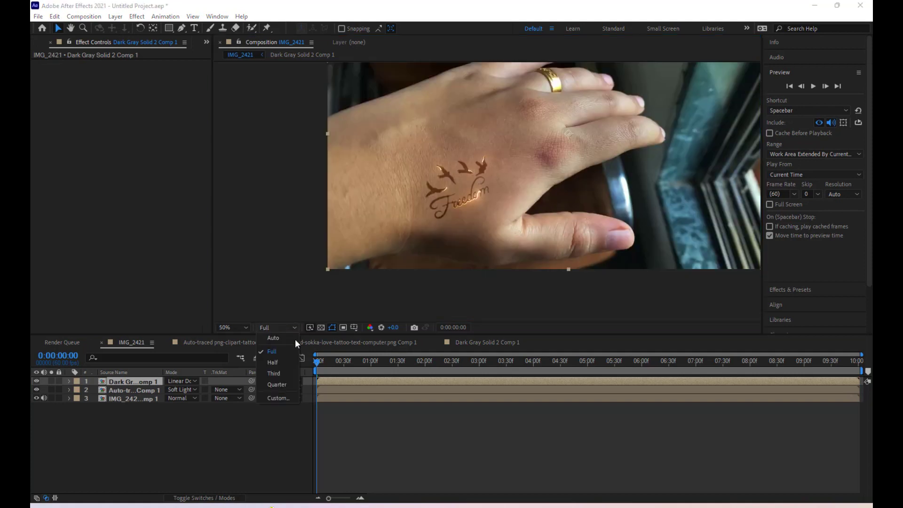
left_click(288, 382)
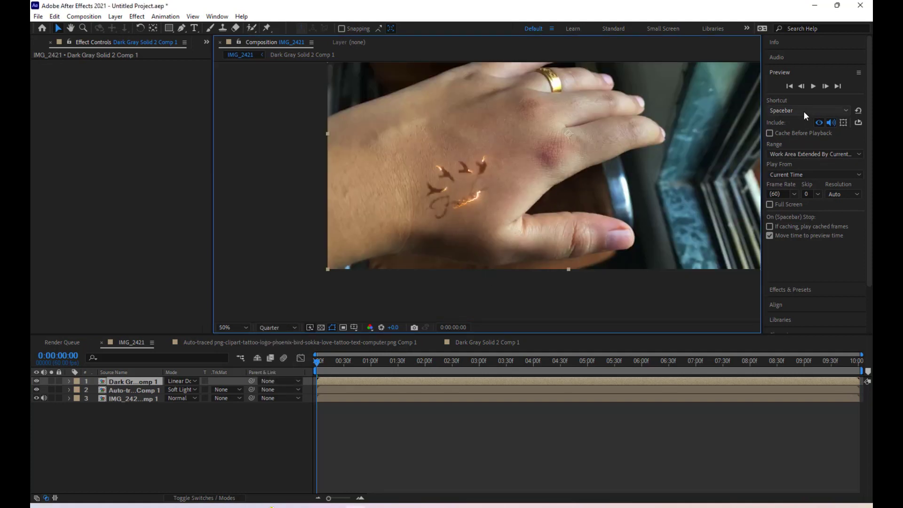
Play back the glowing tattoo, scrub the opening frames, and select the footage precomp layer
left_click(812, 84)
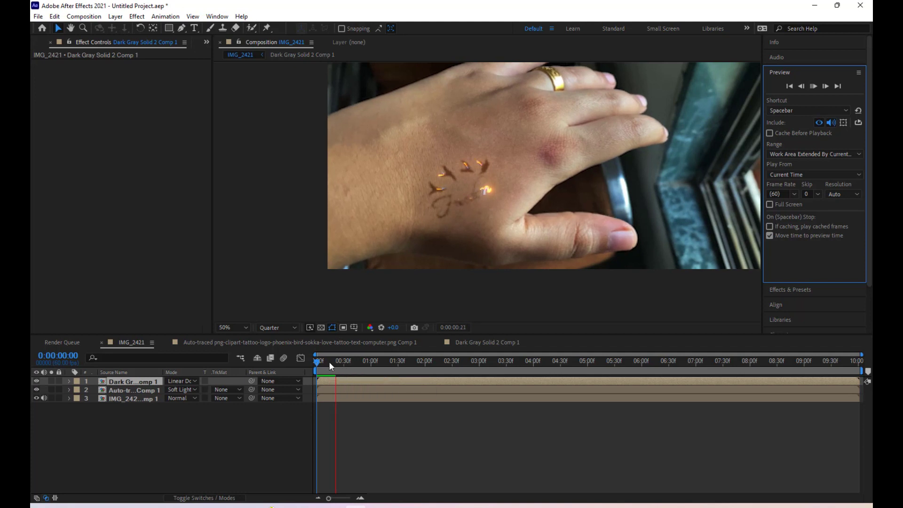
left_click(320, 362)
left_click_drag(320, 363, 280, 374)
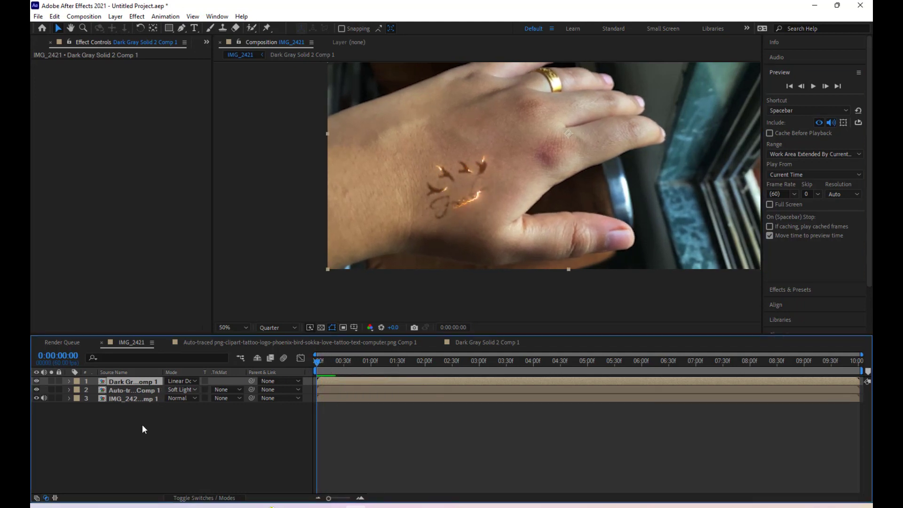
left_click(122, 399)
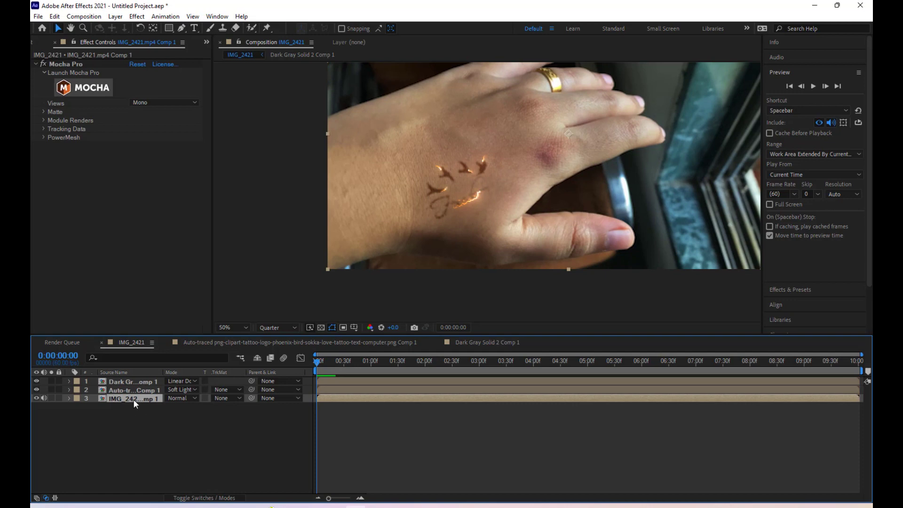
Inside the footage precomp, pull the Curves point down to darken the hand footage
double_click(136, 401)
left_click(132, 381)
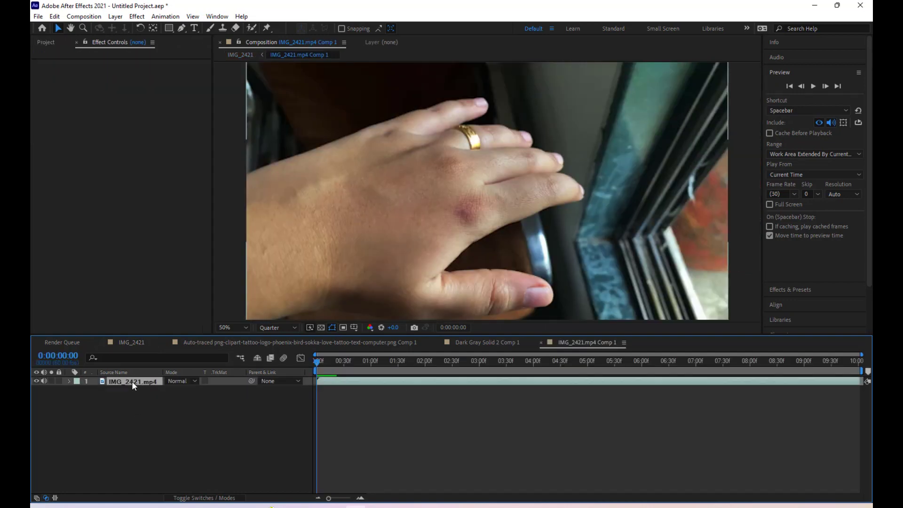
left_click_drag(120, 178, 125, 183)
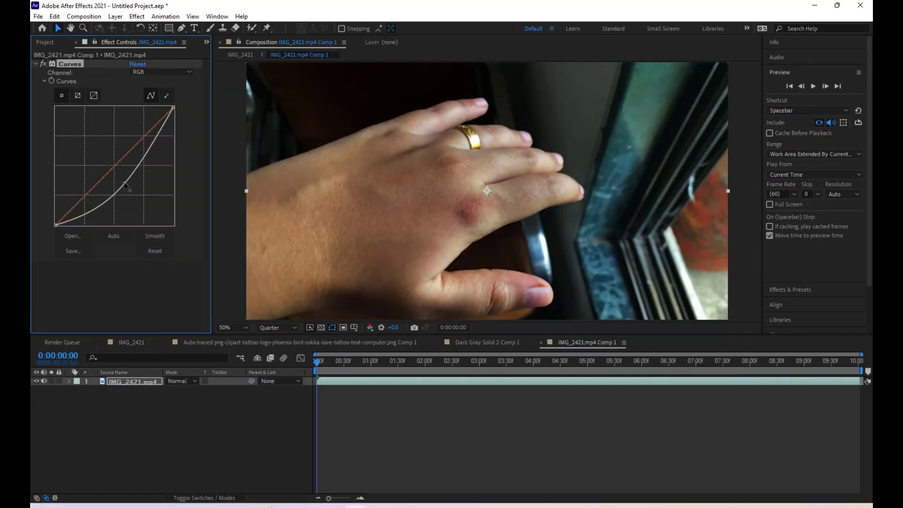
left_click(239, 53)
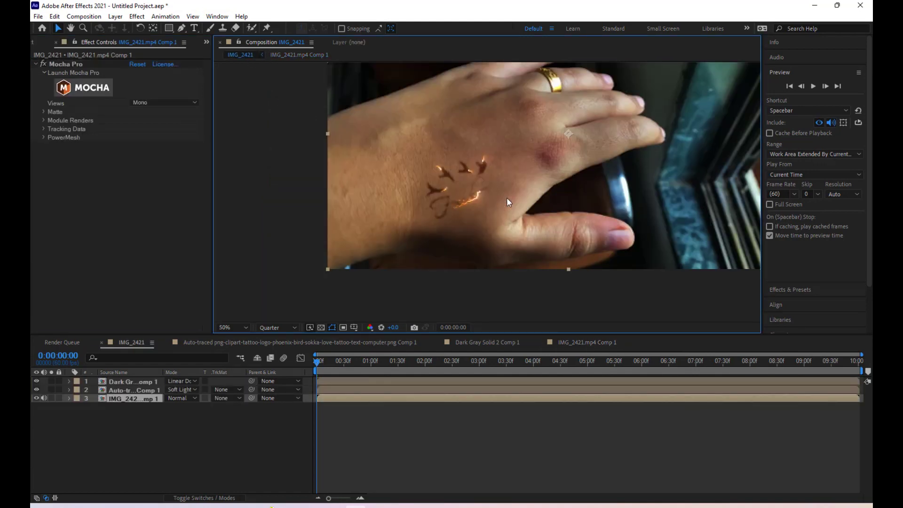
Zoom the IMG_2421 viewer to 50%, preview it, and scrub to frame 14
left_click(137, 438)
key("period")
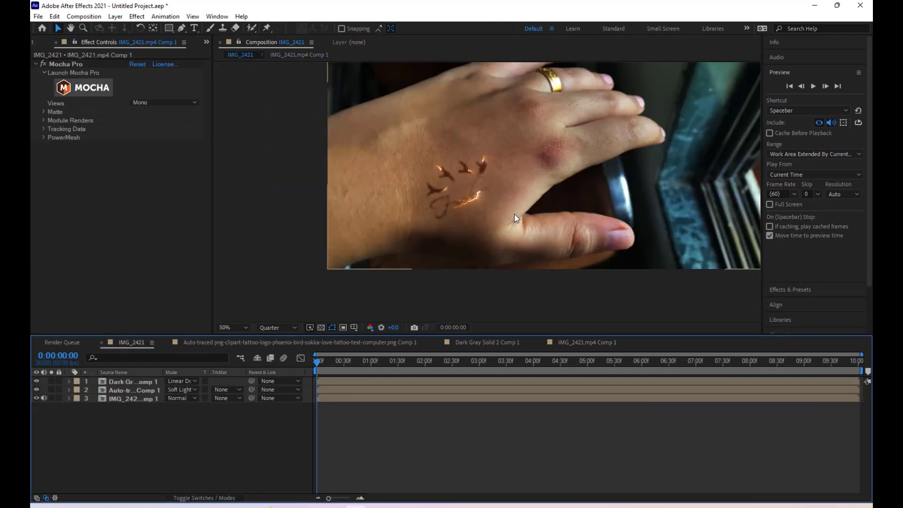
left_click(811, 86)
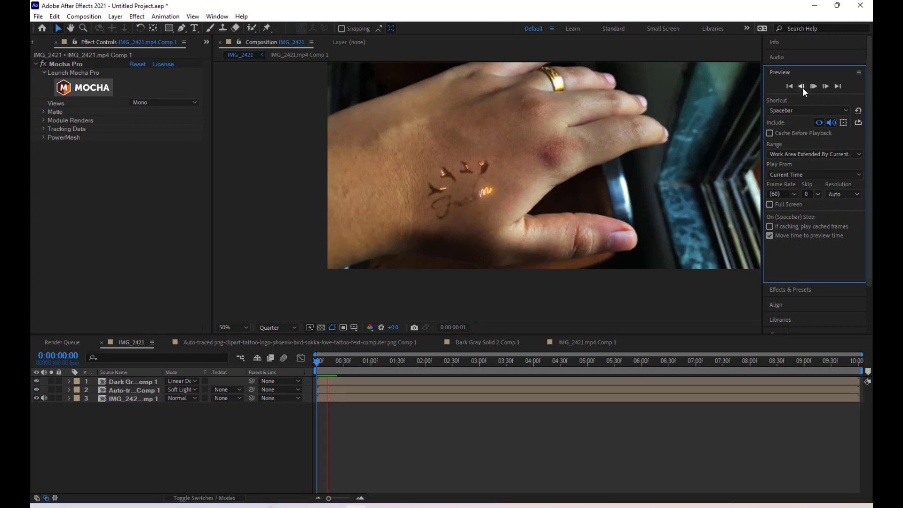
left_click(335, 362)
left_click_drag(329, 359, 322, 363)
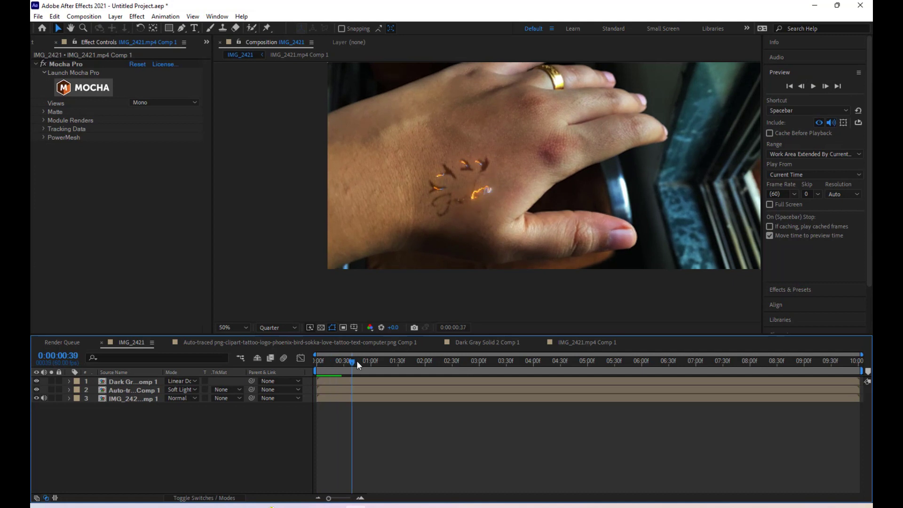
left_click_drag(323, 365, 328, 366)
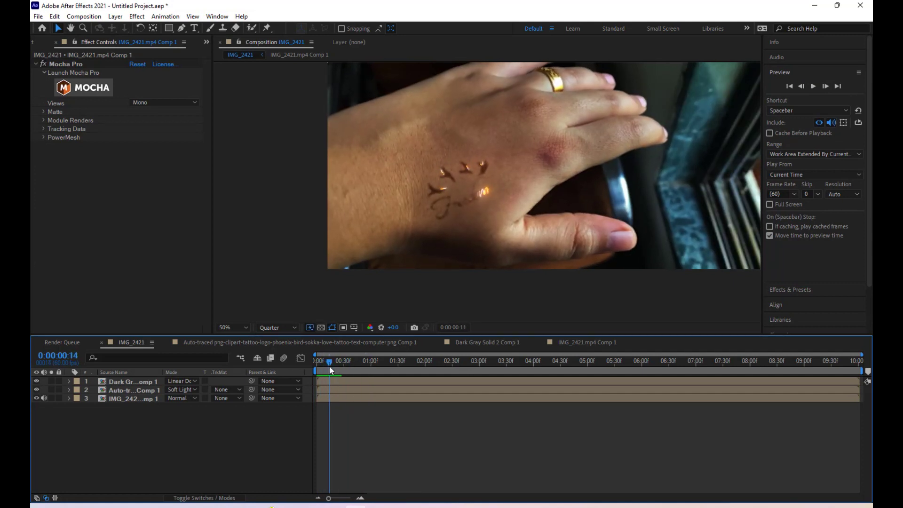
Look inside the Auto-traced tattoo composition, then check the glow at 0:00:01:40 in IMG_2421
left_click(148, 383)
left_click(144, 386)
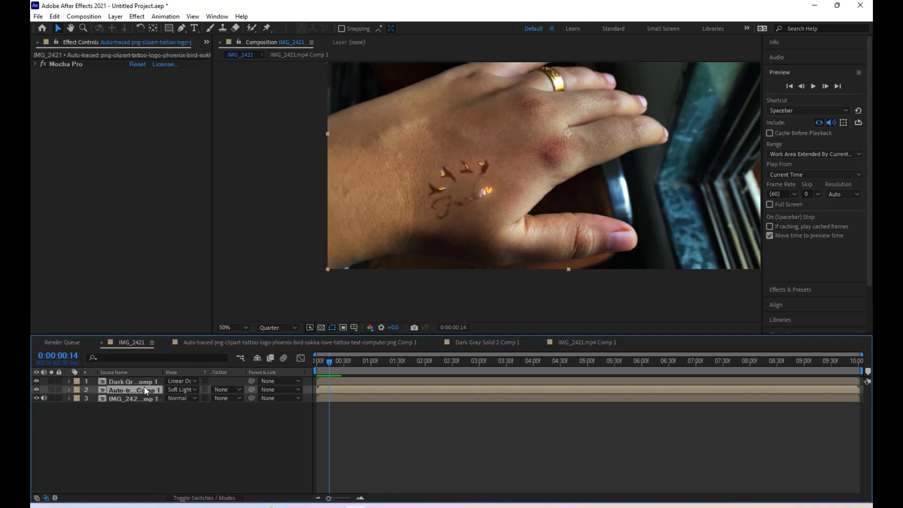
left_click(143, 399)
left_click(141, 390)
double_click(141, 389)
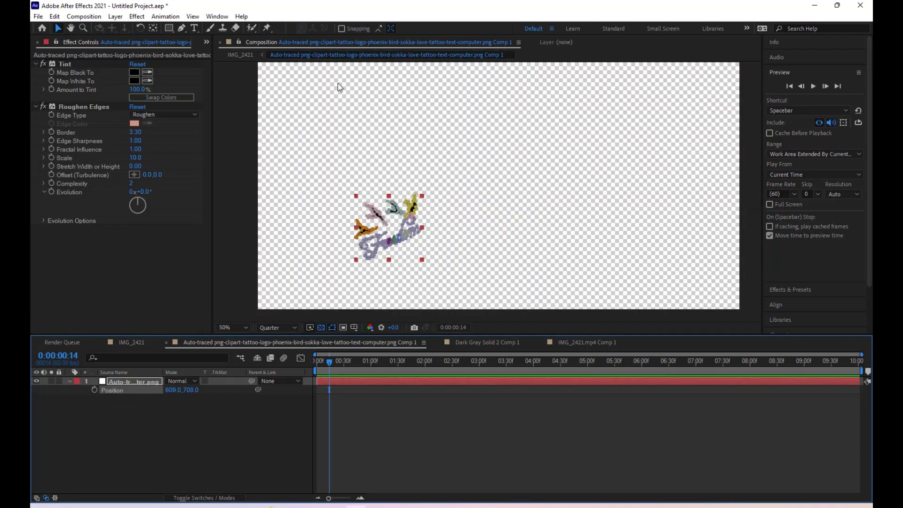
left_click(118, 418)
left_click(118, 380)
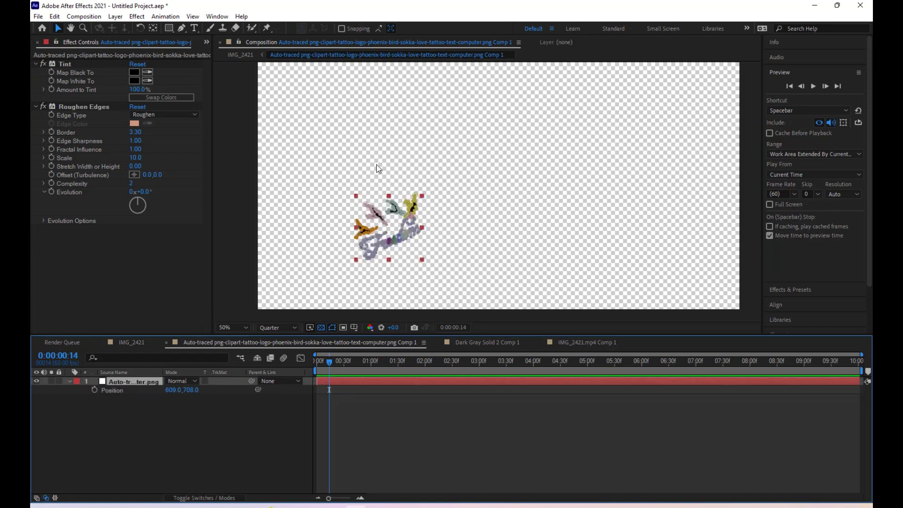
left_click(242, 56)
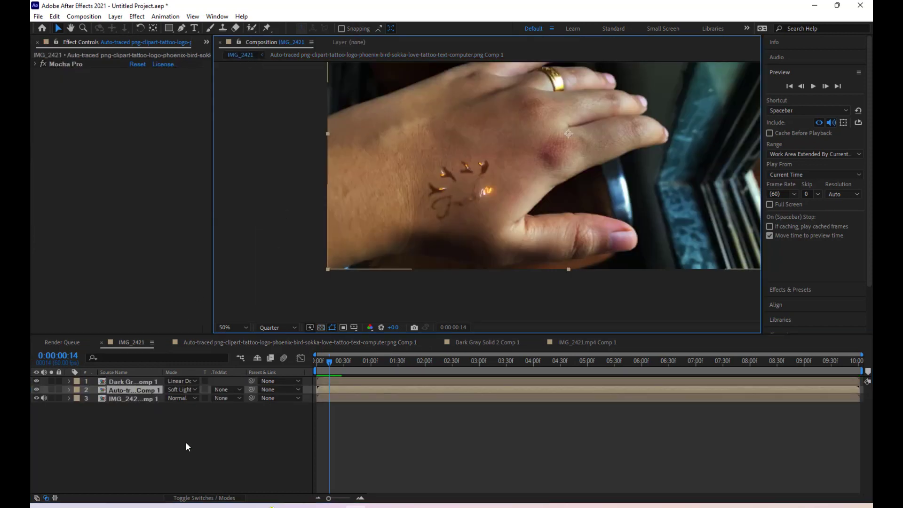
mouse_move(346, 363)
left_mouse_down()
mouse_move(407, 367)
mouse_move(264, 361)
left_mouse_up()
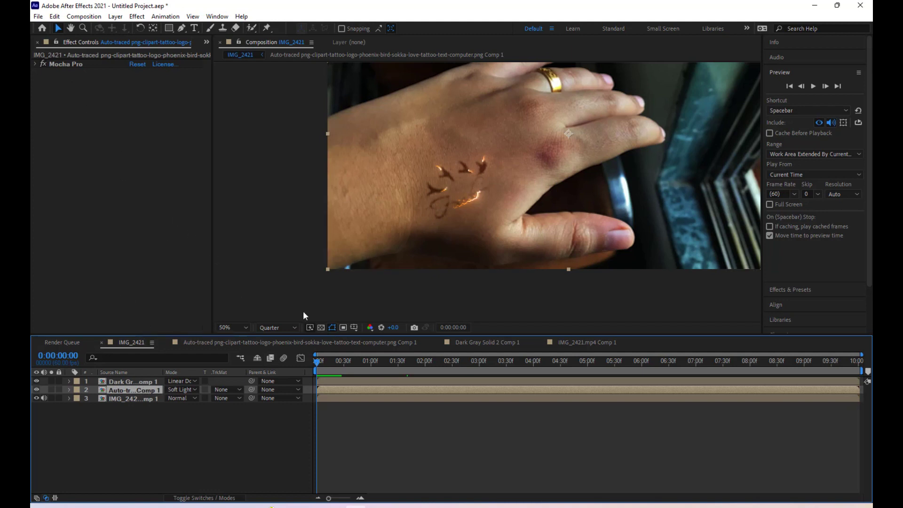
left_click(58, 65)
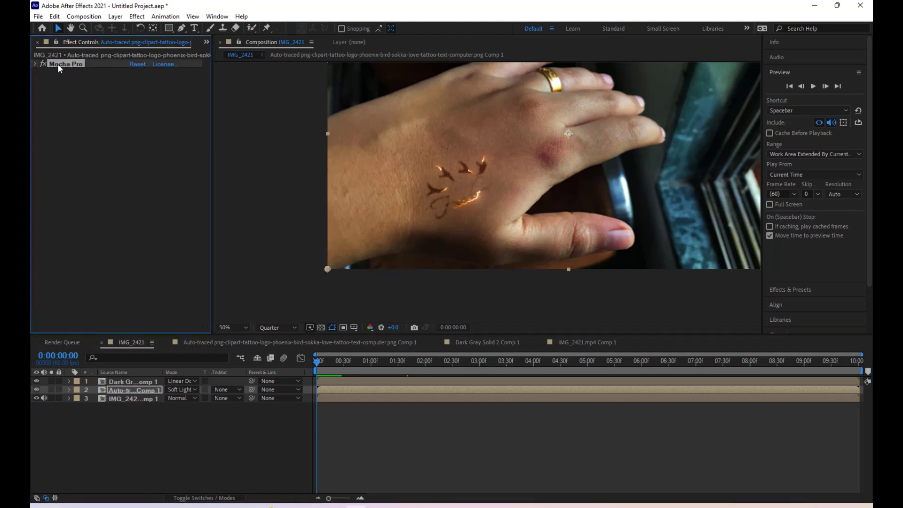
Select the top glow precomp layer and expand the Mocha Pro Matte and Module Renders settings
left_click(127, 381)
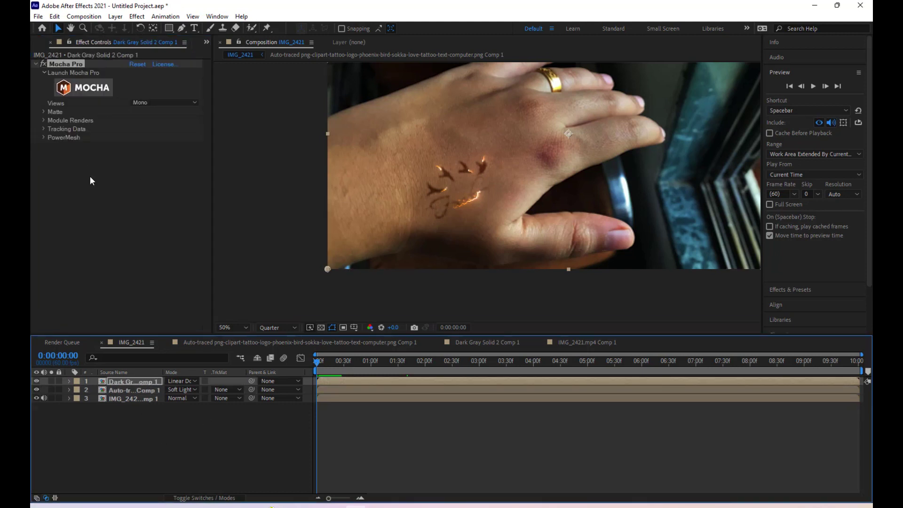
left_click(44, 111)
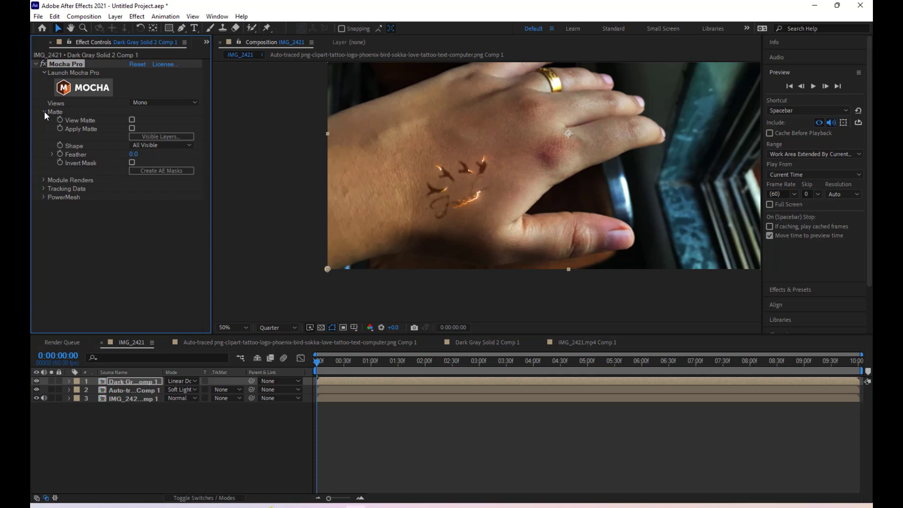
left_click(45, 111)
left_click(44, 120)
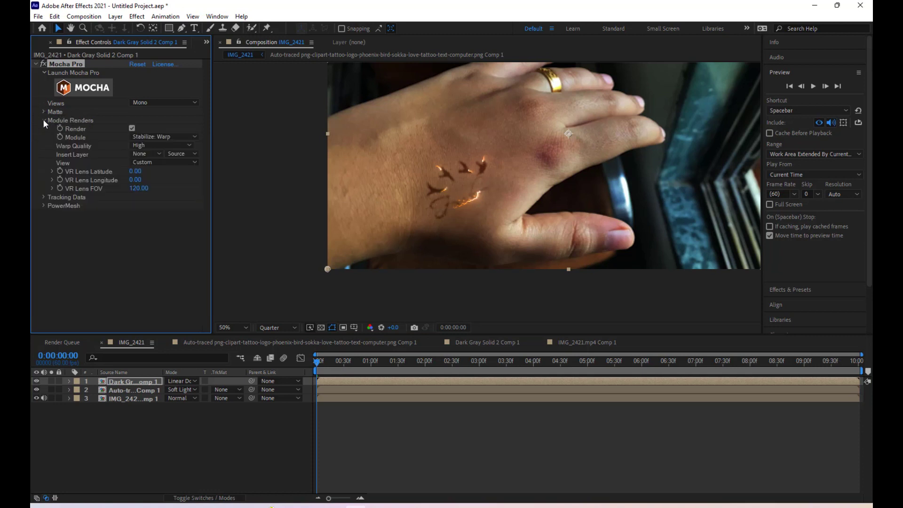
left_click(43, 120)
Preview the glow, scrub back, and switch the viewer resolution to Full
left_click(814, 86)
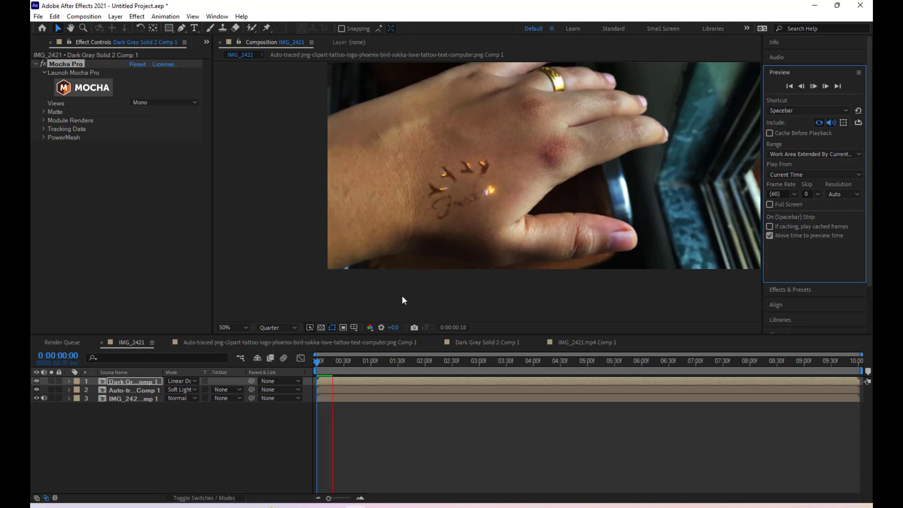
left_click(332, 363)
left_click_drag(337, 369, 317, 375)
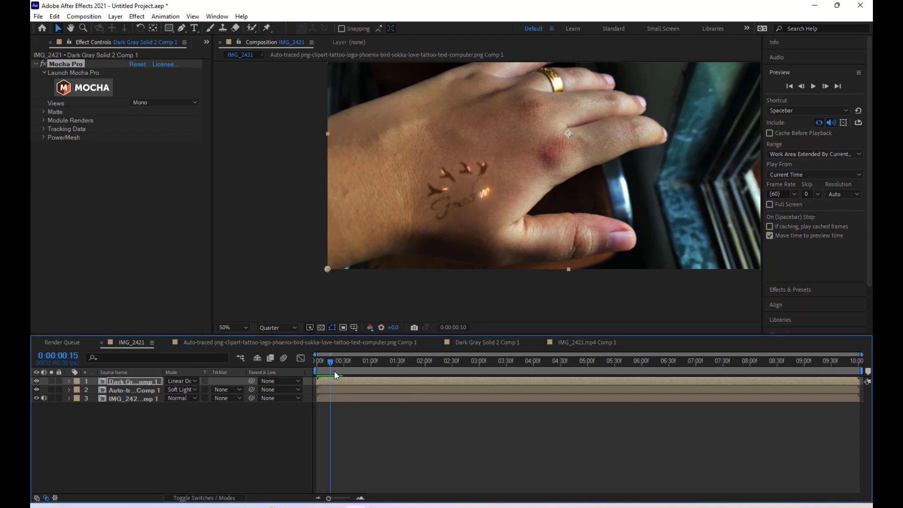
left_click(277, 328)
left_click(272, 349)
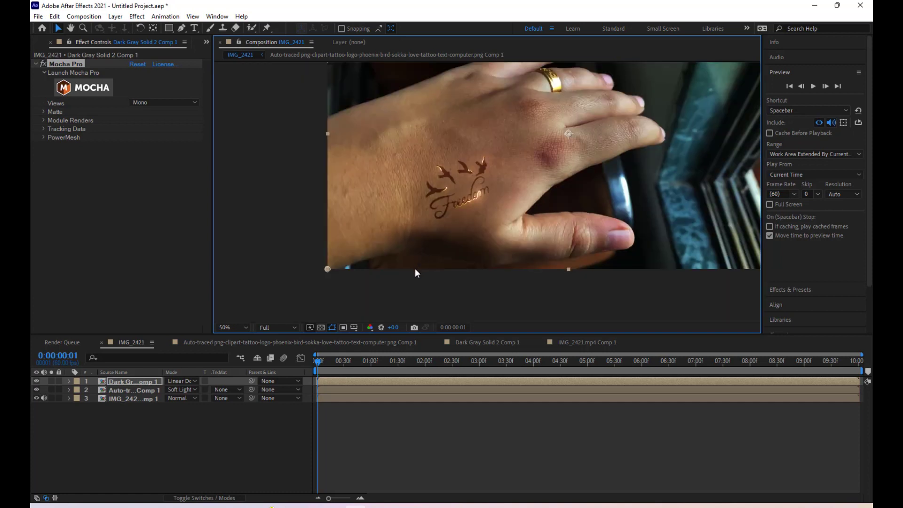
left_click(140, 389)
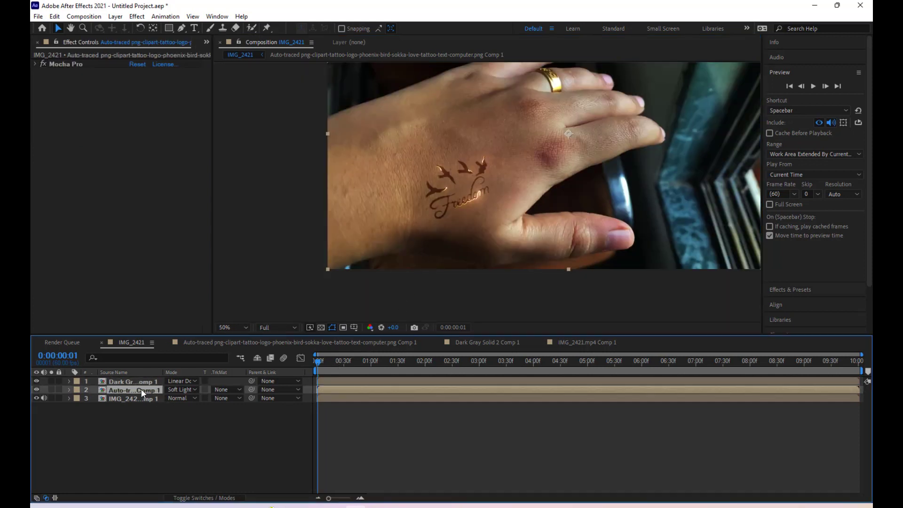
In the glow precomp, raise Saber Glow Intensity and set Glow Color to cyan 00BAFF
double_click(140, 381)
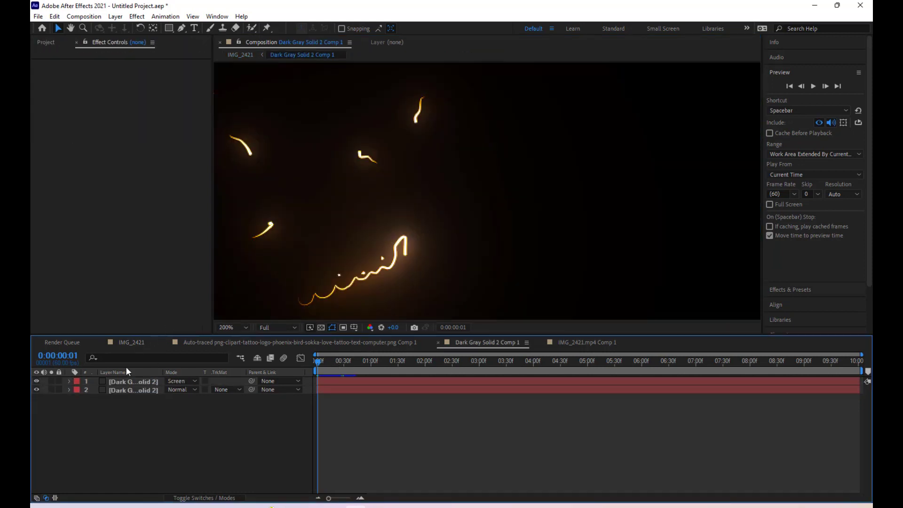
left_click(139, 98)
left_click_drag(141, 98, 153, 98)
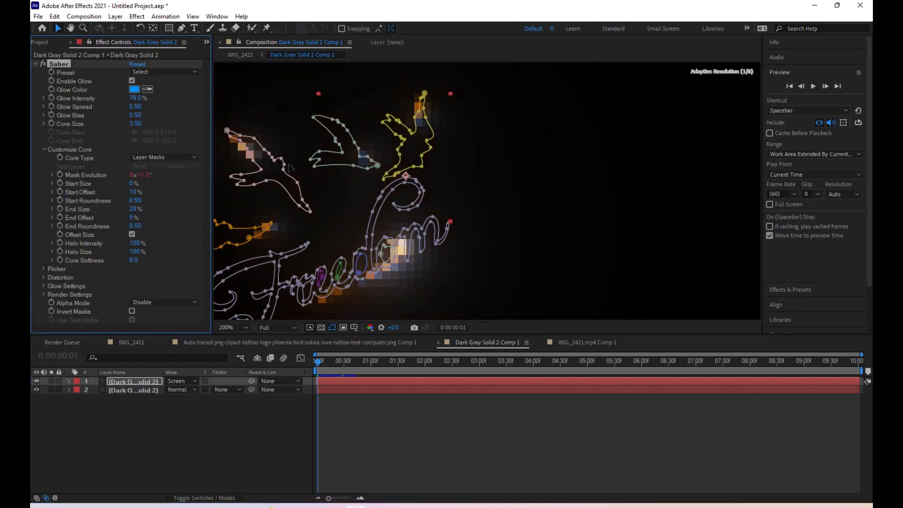
left_click(134, 89)
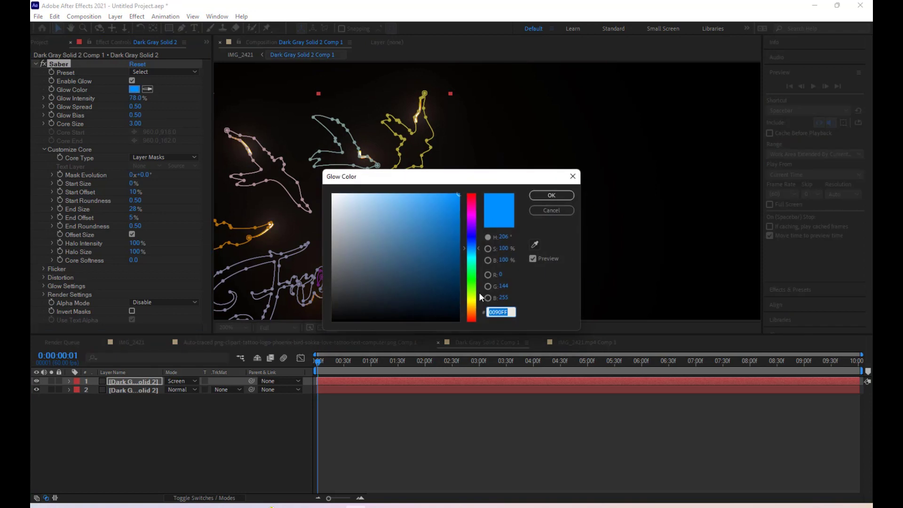
left_click_drag(472, 243, 470, 260)
left_click(547, 196)
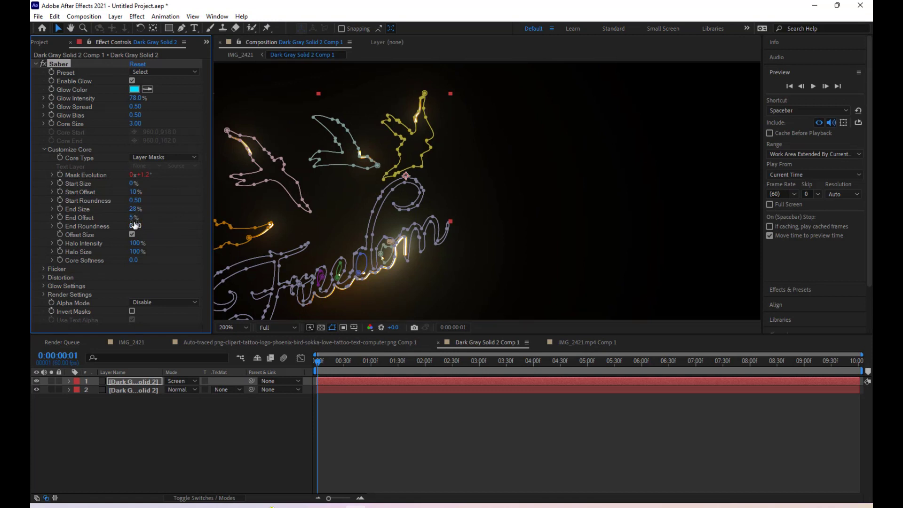
Shrink Saber's End Size and retune End Offset to shorten the trail, then preview in IMG_2421
left_click_drag(142, 208, 135, 208)
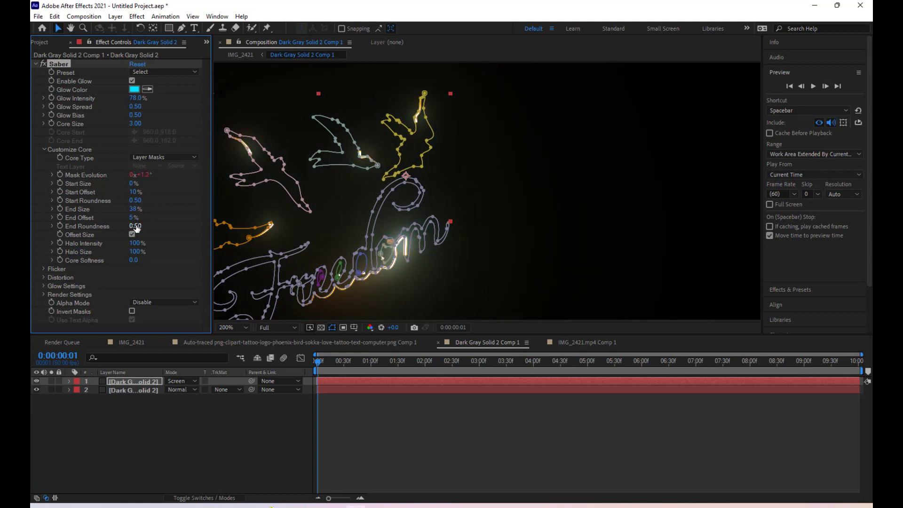
left_click_drag(133, 217, 140, 218)
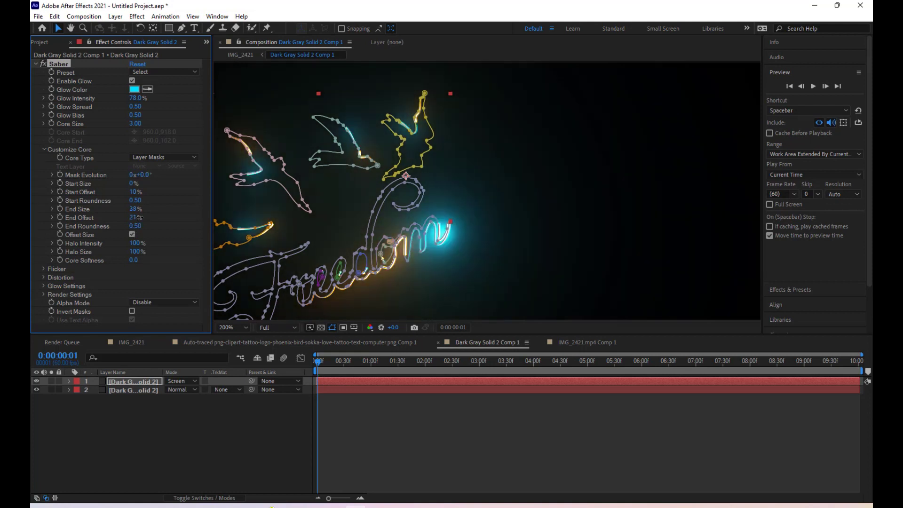
left_click(241, 55)
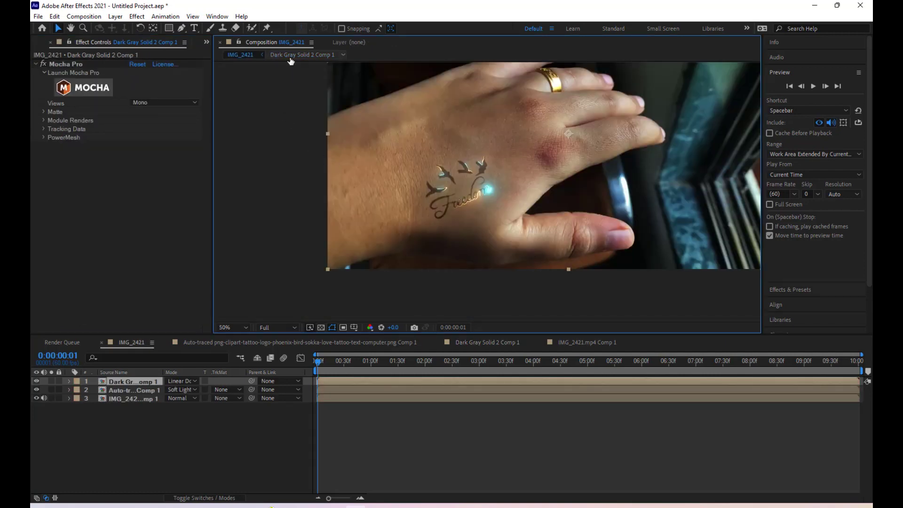
left_click(293, 55)
left_click_drag(135, 218, 132, 220)
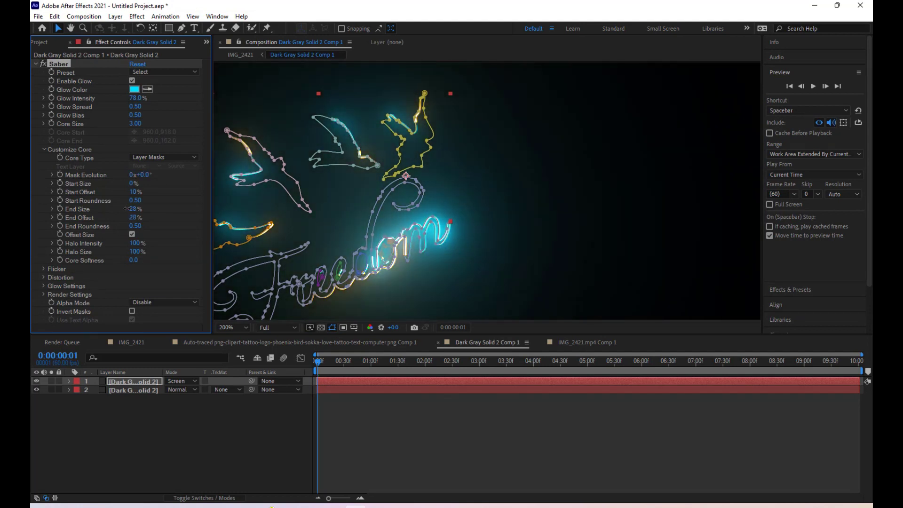
left_click_drag(127, 209, 123, 209)
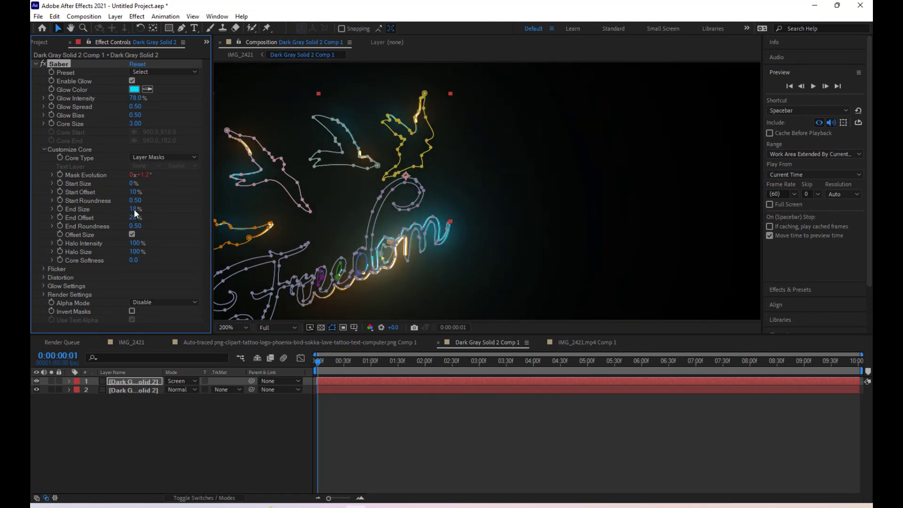
left_click(241, 57)
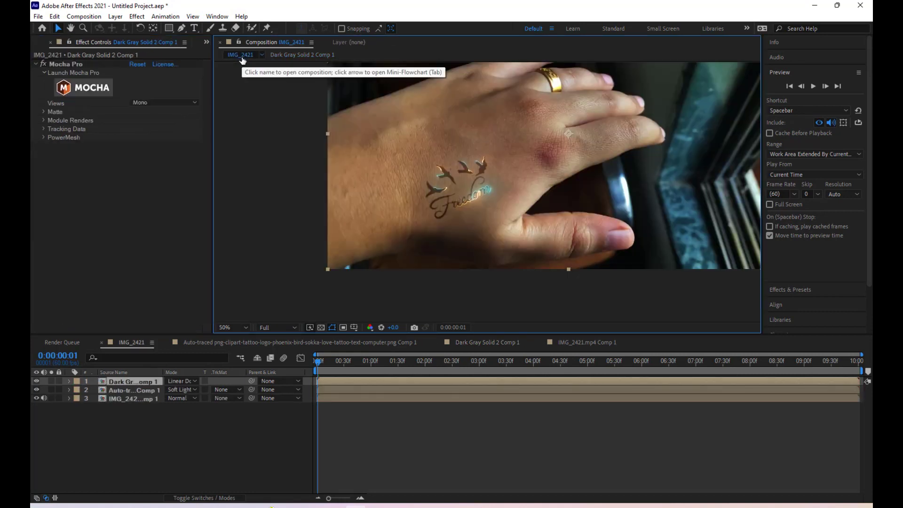
left_click(812, 84)
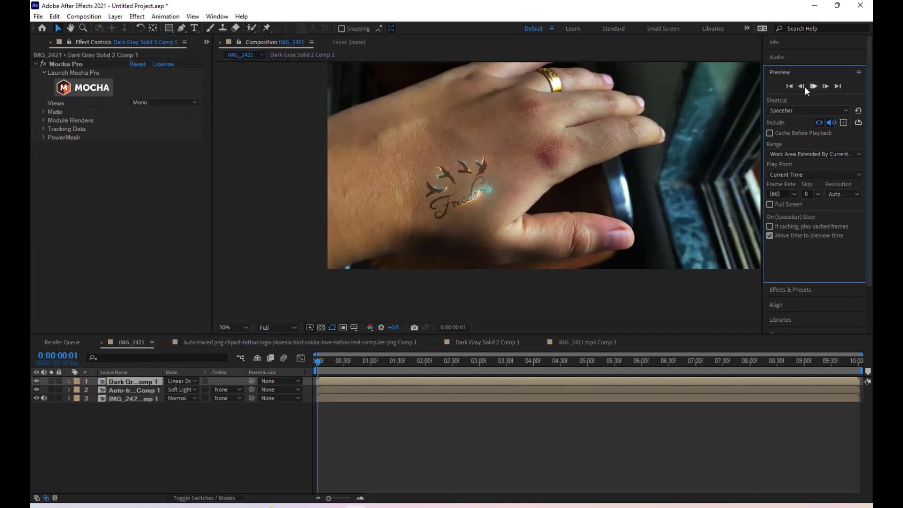
left_click(330, 364)
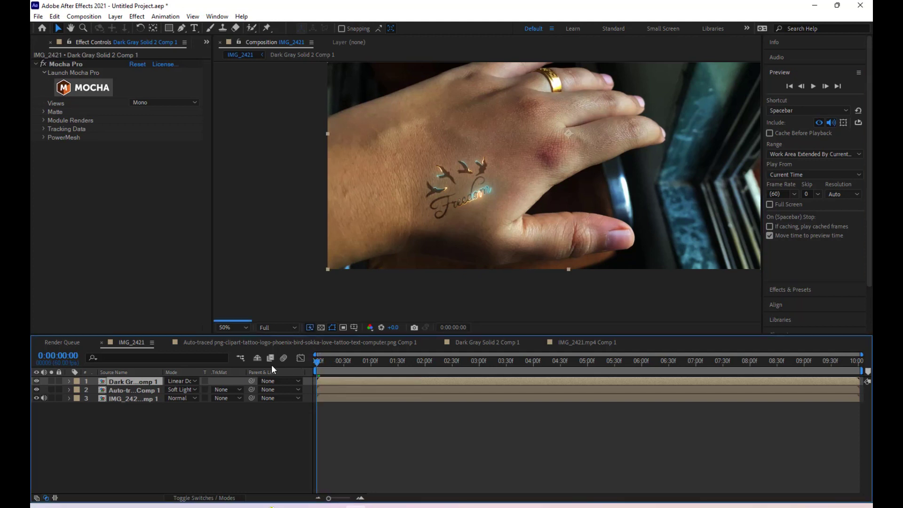
Set the second glow layer's Saber Glow Color to FF3600 and preview it in IMG_2421
double_click(130, 383)
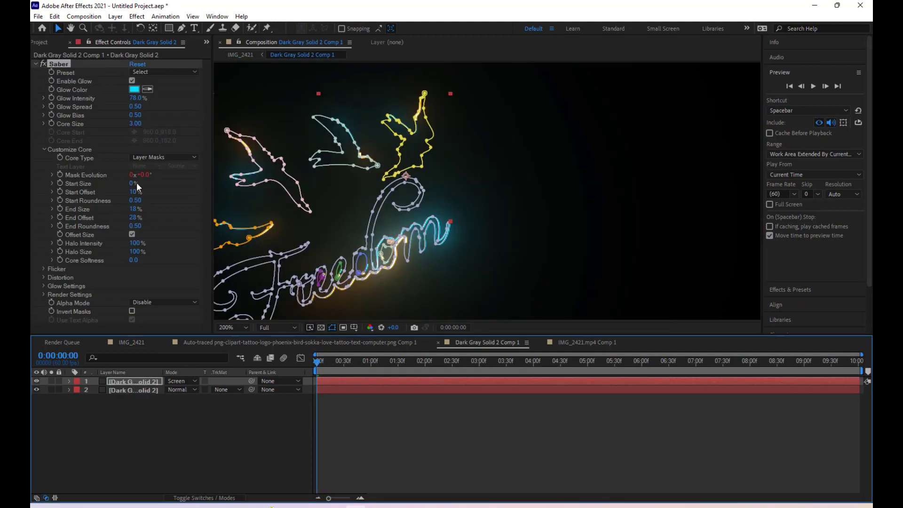
left_click(148, 391)
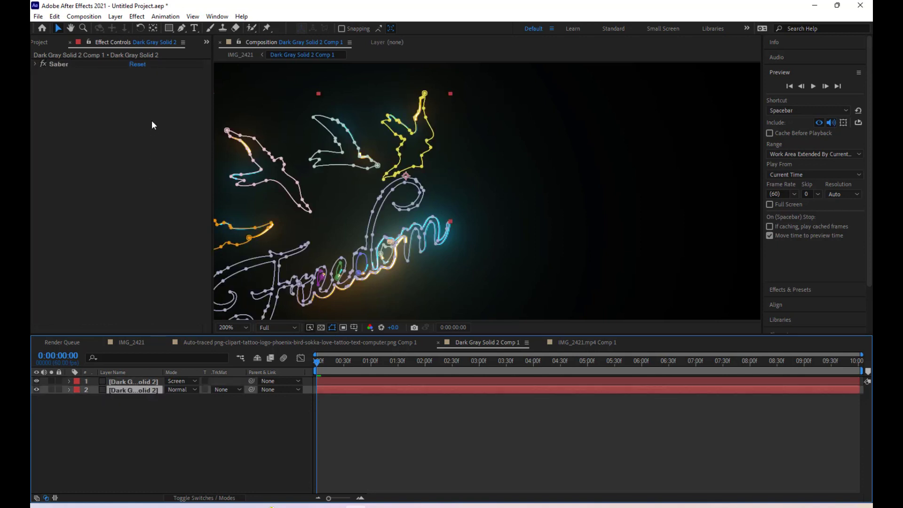
left_click(36, 63)
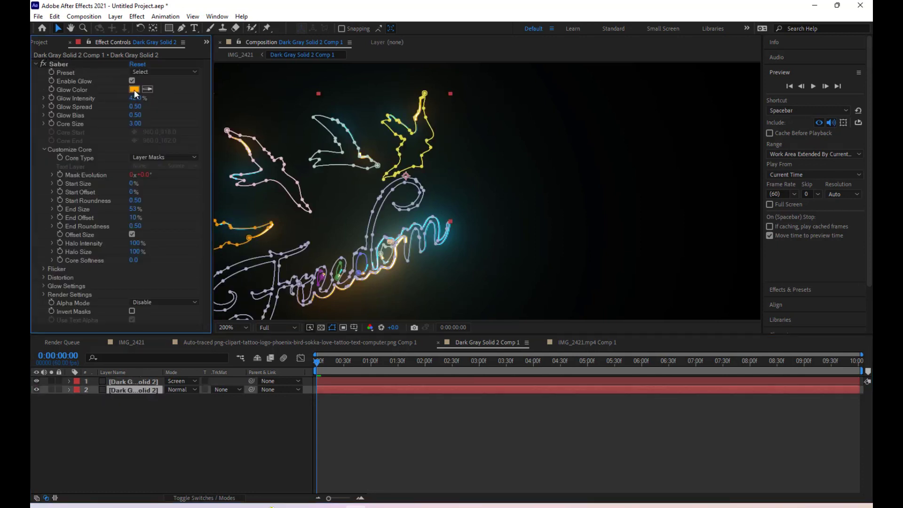
left_click(134, 89)
left_click(471, 317)
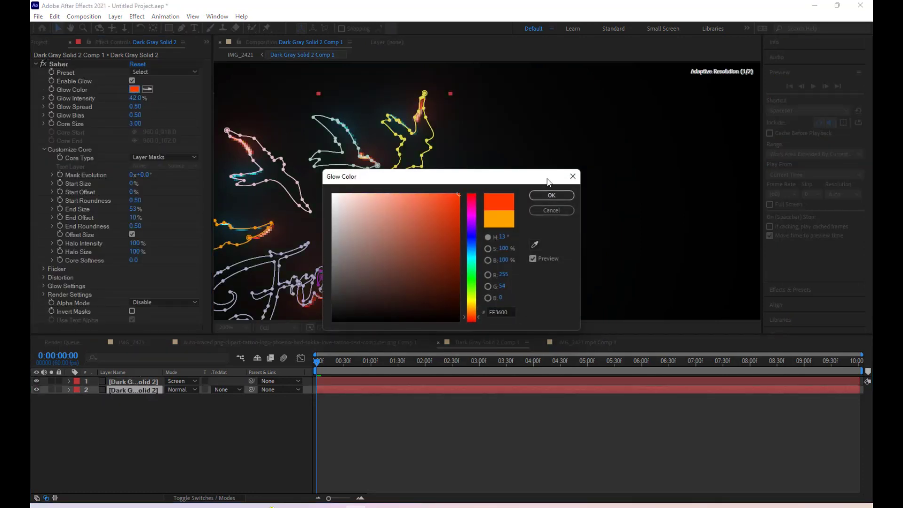
left_click(549, 196)
left_click(245, 55)
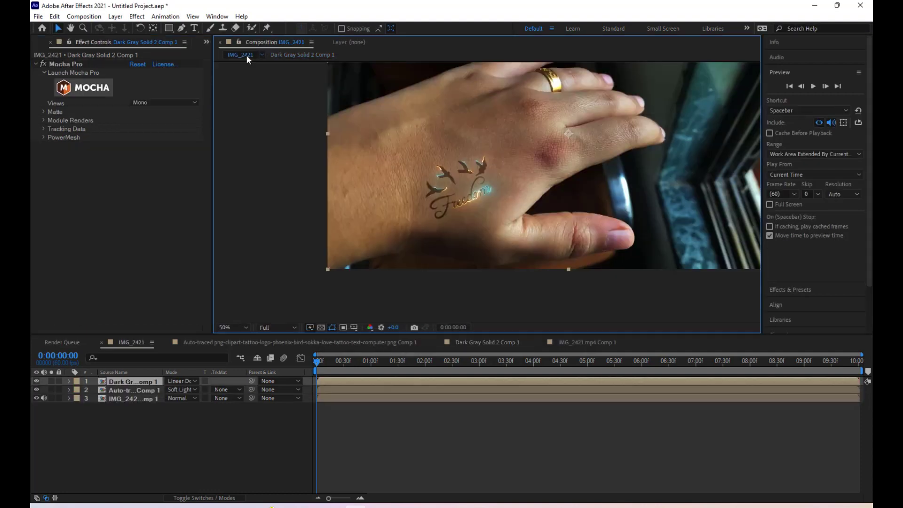
left_click(813, 86)
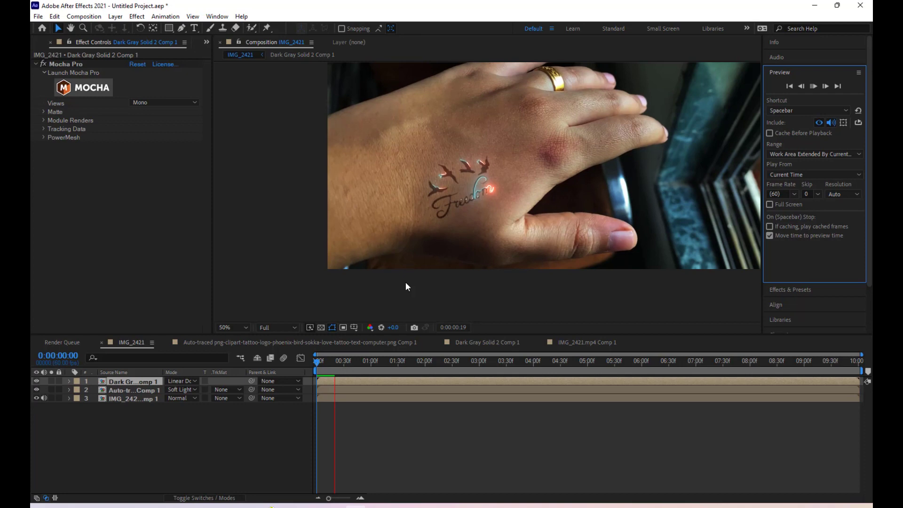
left_click(328, 362)
scroll(436, 211, "up", 2)
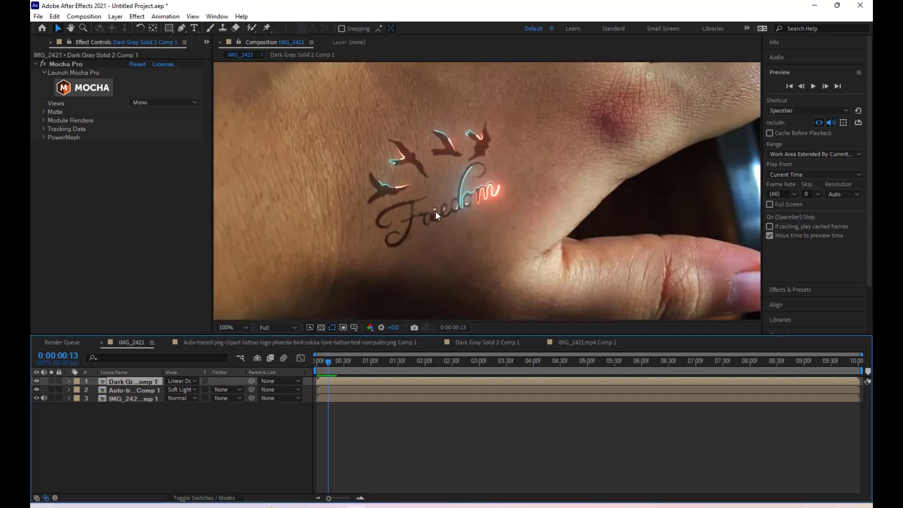
scroll(386, 197, "down", 2)
scroll(412, 220, "down", 1)
left_click(316, 367)
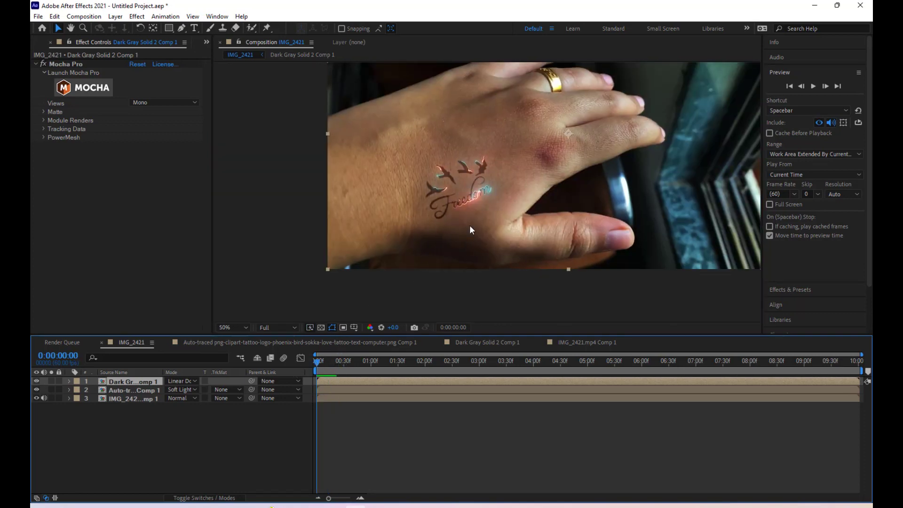
scroll(470, 226, "down", 1)
left_click(813, 86)
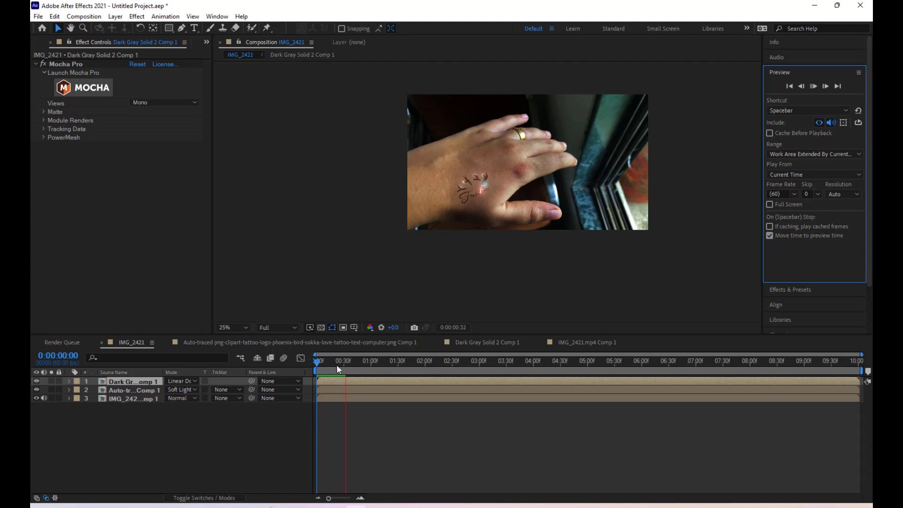
left_click_drag(333, 368, 315, 373)
left_click(812, 86)
left_click_drag(344, 363, 340, 369)
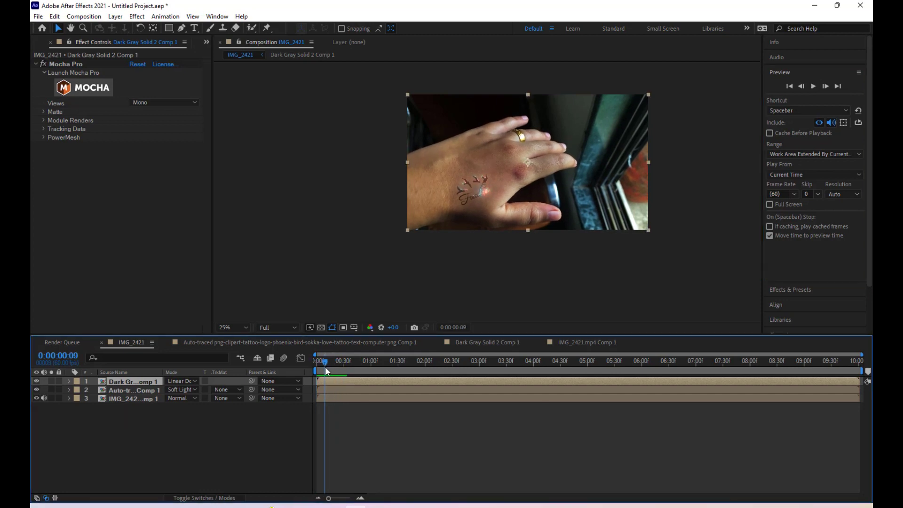
left_click_drag(340, 368, 292, 371)
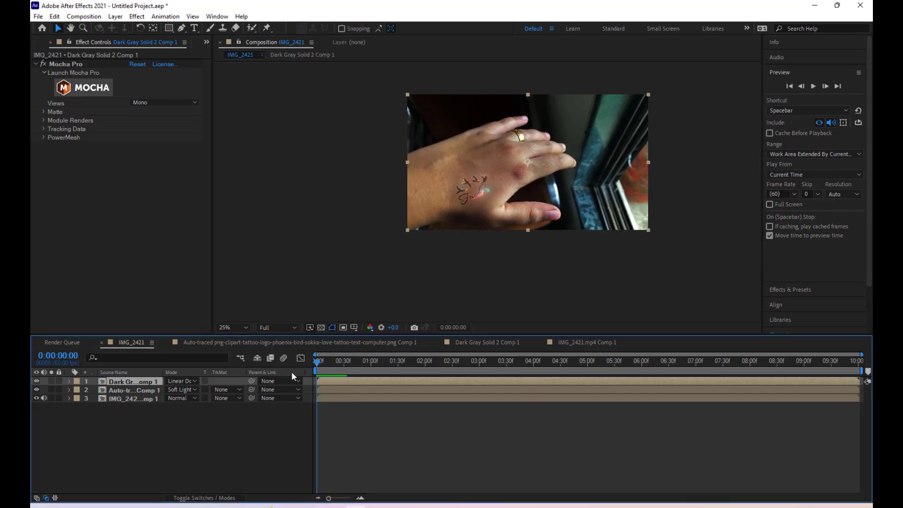